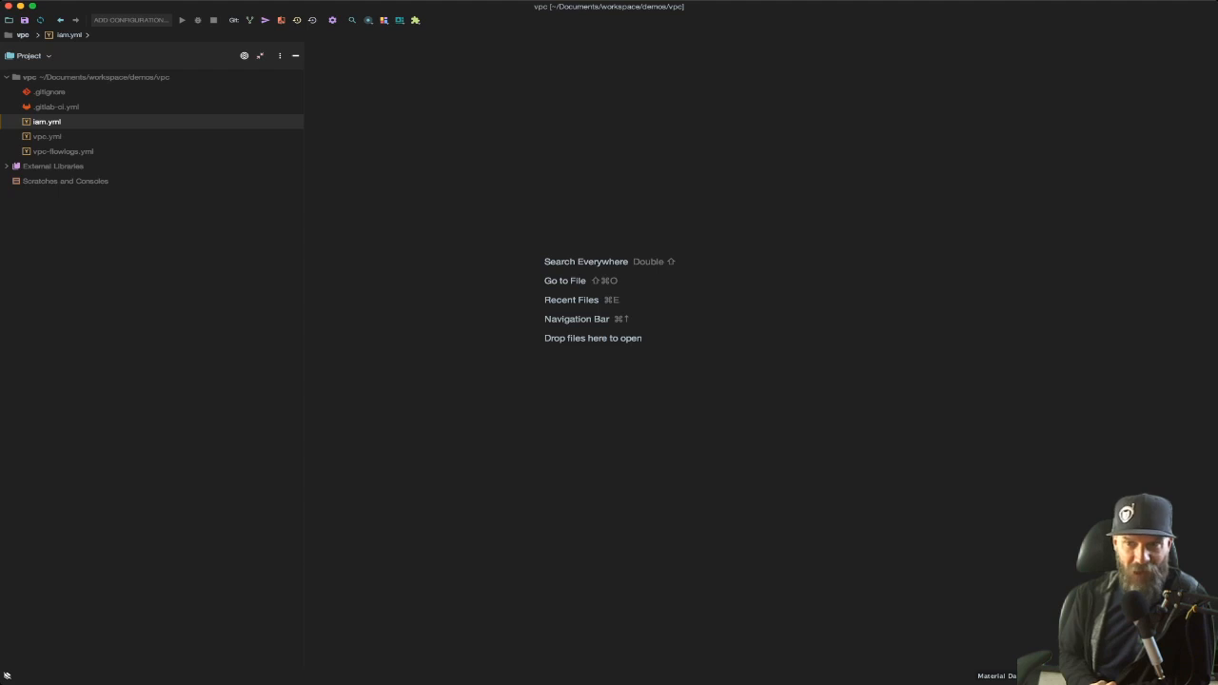
key("super+Tab")
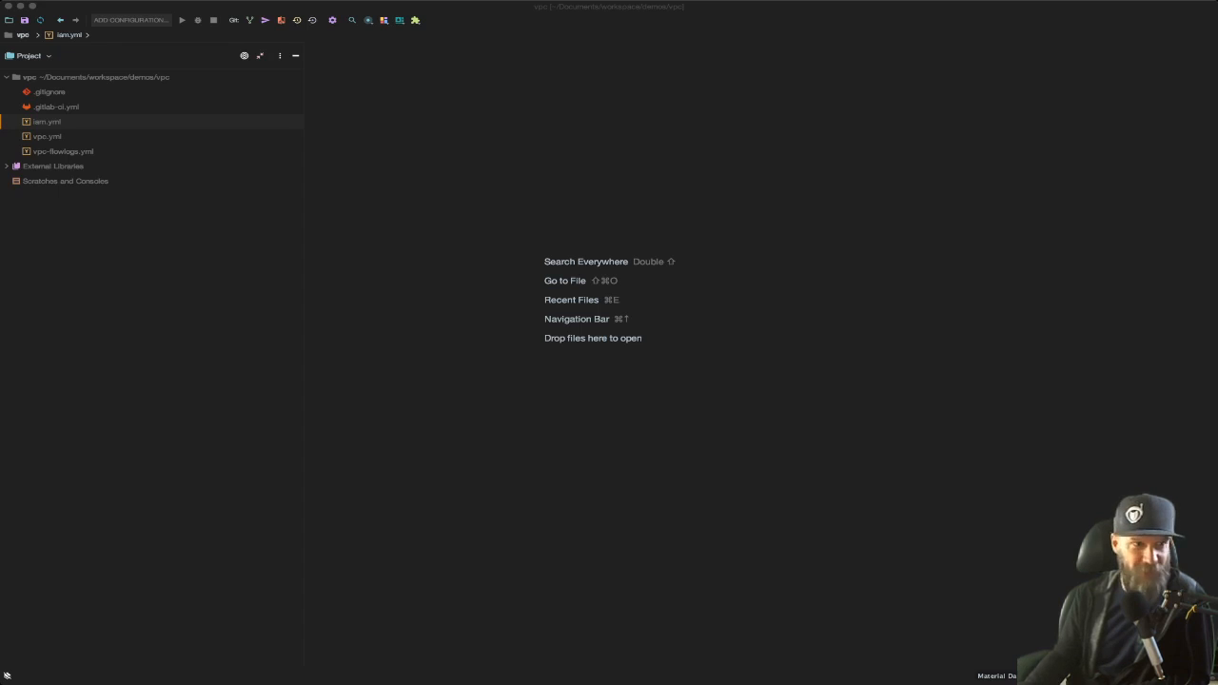
key("super+Tab")
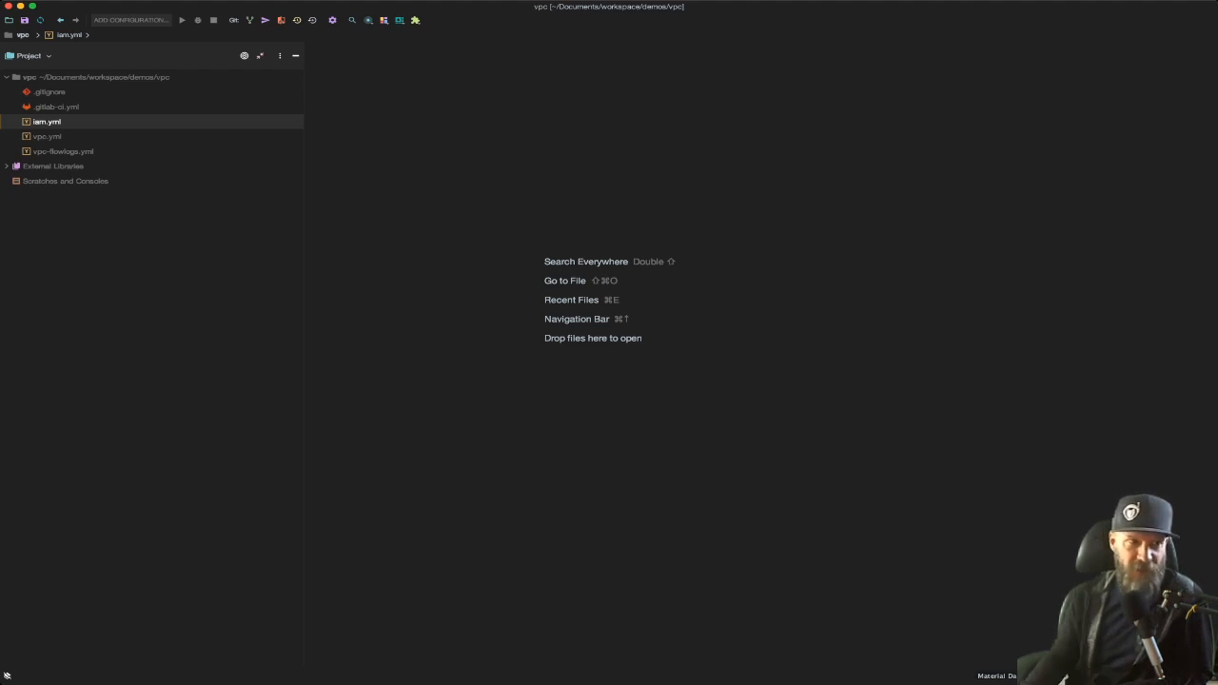
Open vpc.yml, iam.yml and vpc-flowlogs.yml, and move the iam.yml tab to the front
double_click(47, 136)
double_click(47, 122)
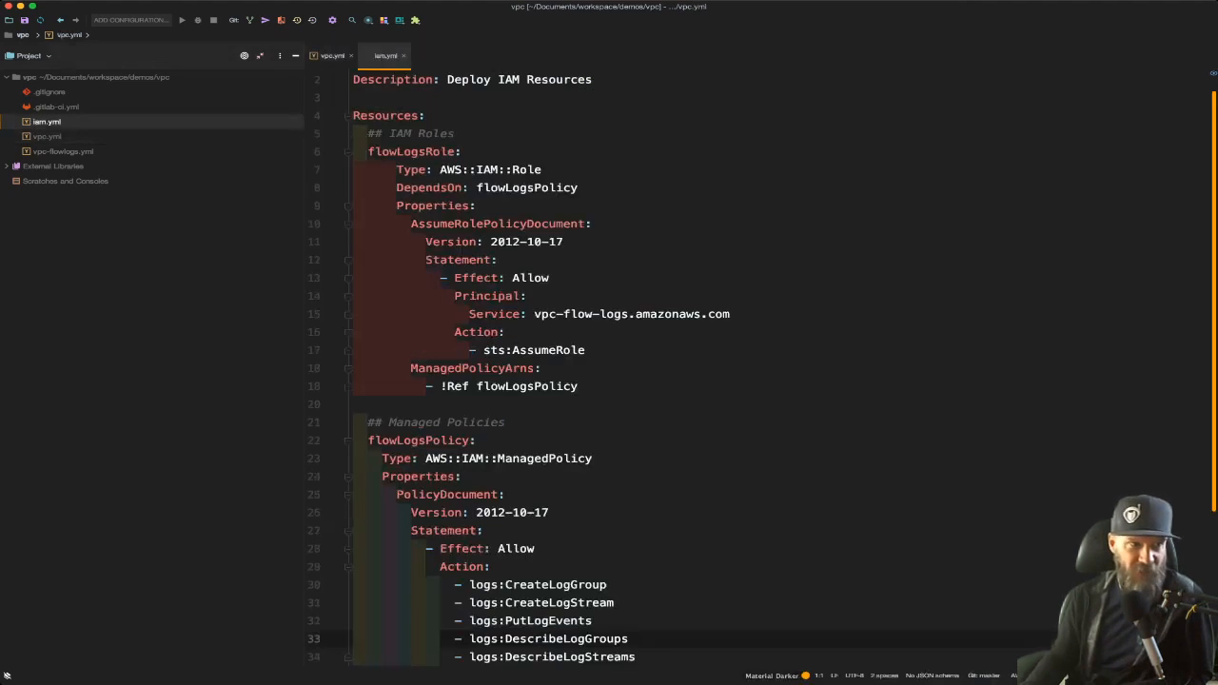
double_click(63, 151)
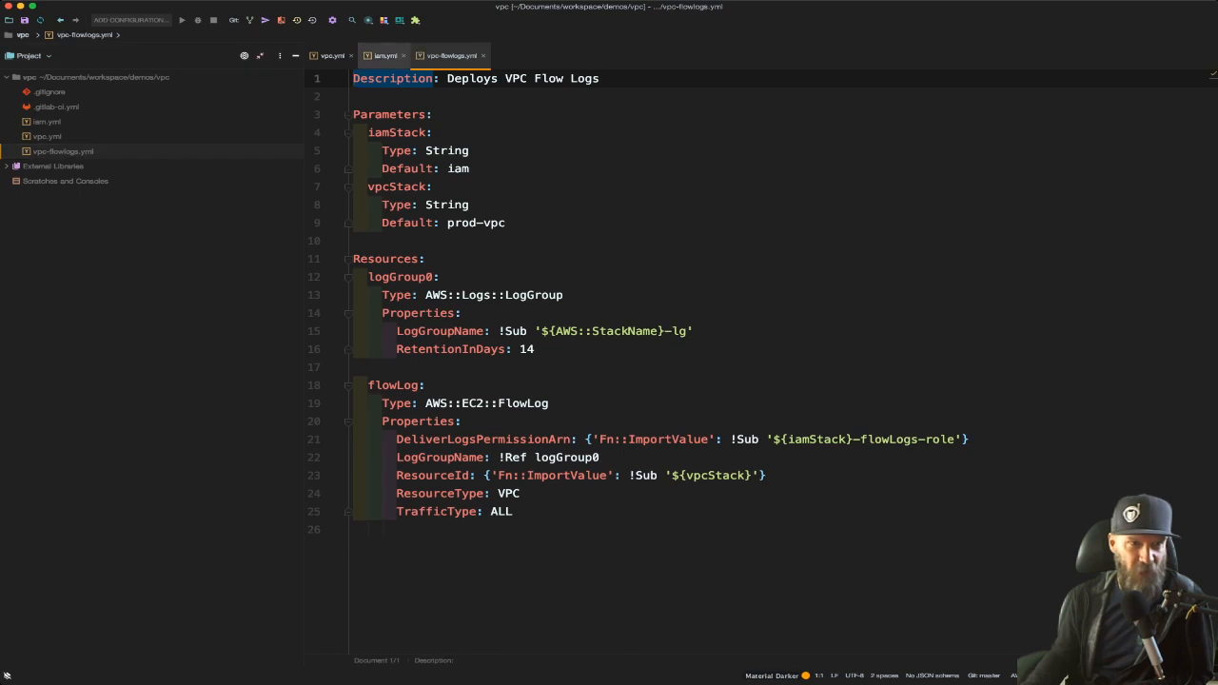
left_click_drag(385, 56, 346, 57)
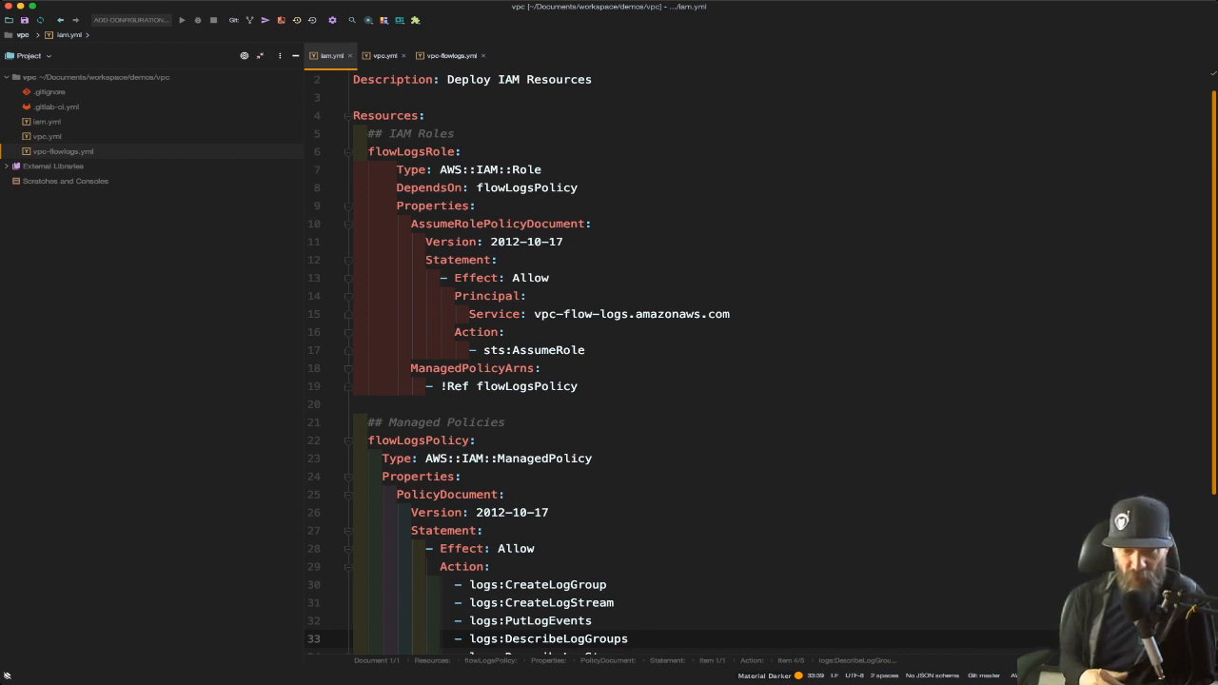
Review iam.yml, highlighting the StackName substitution in the flowLogsRole export name under Outputs
scroll(761, 361, "down", 4)
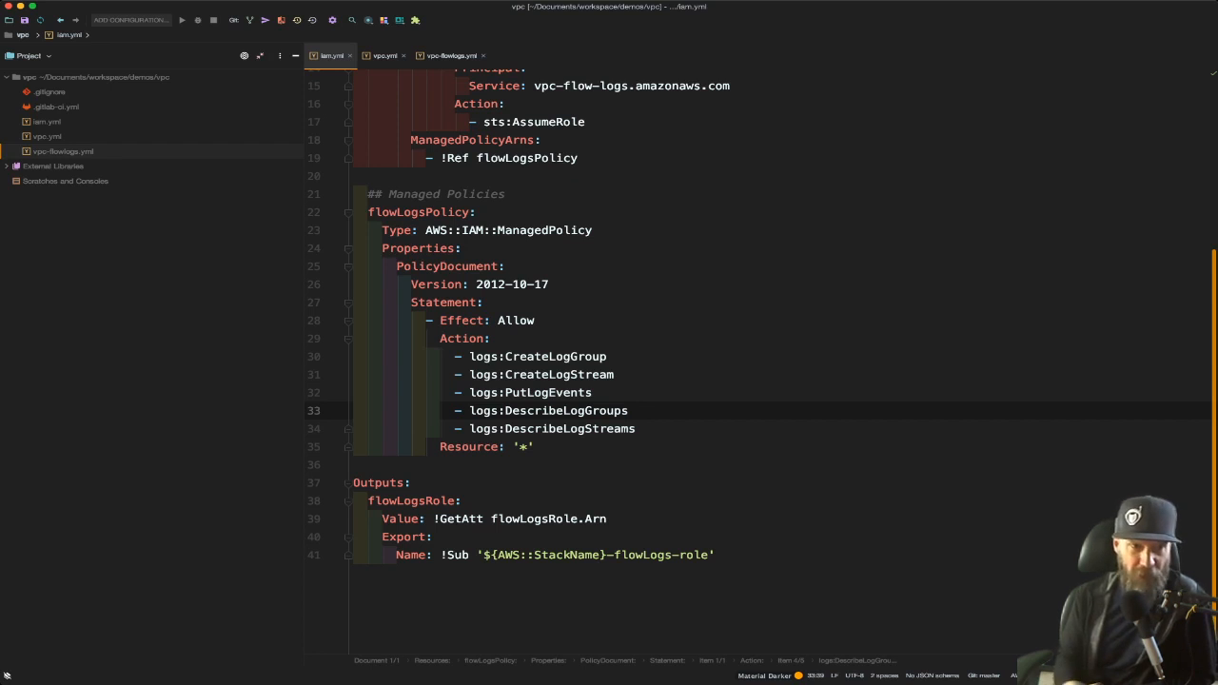
scroll(609, 362, "up", 3)
scroll(609, 361, "up", 3)
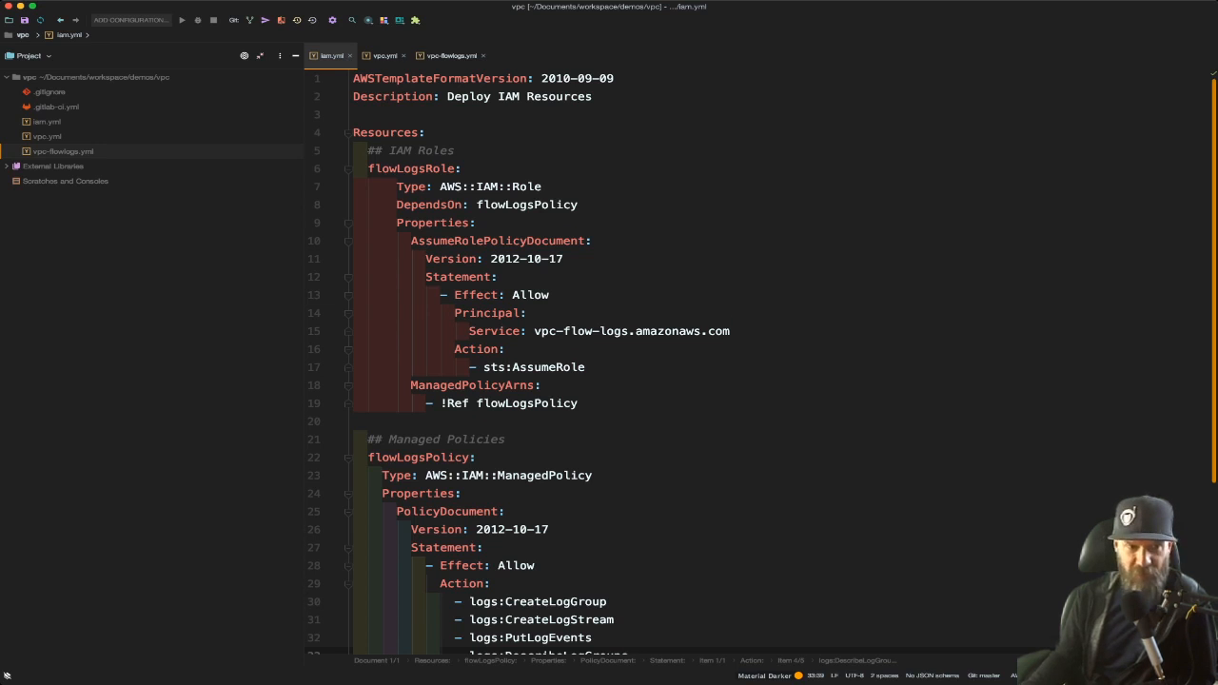
scroll(687, 362, "down", 2)
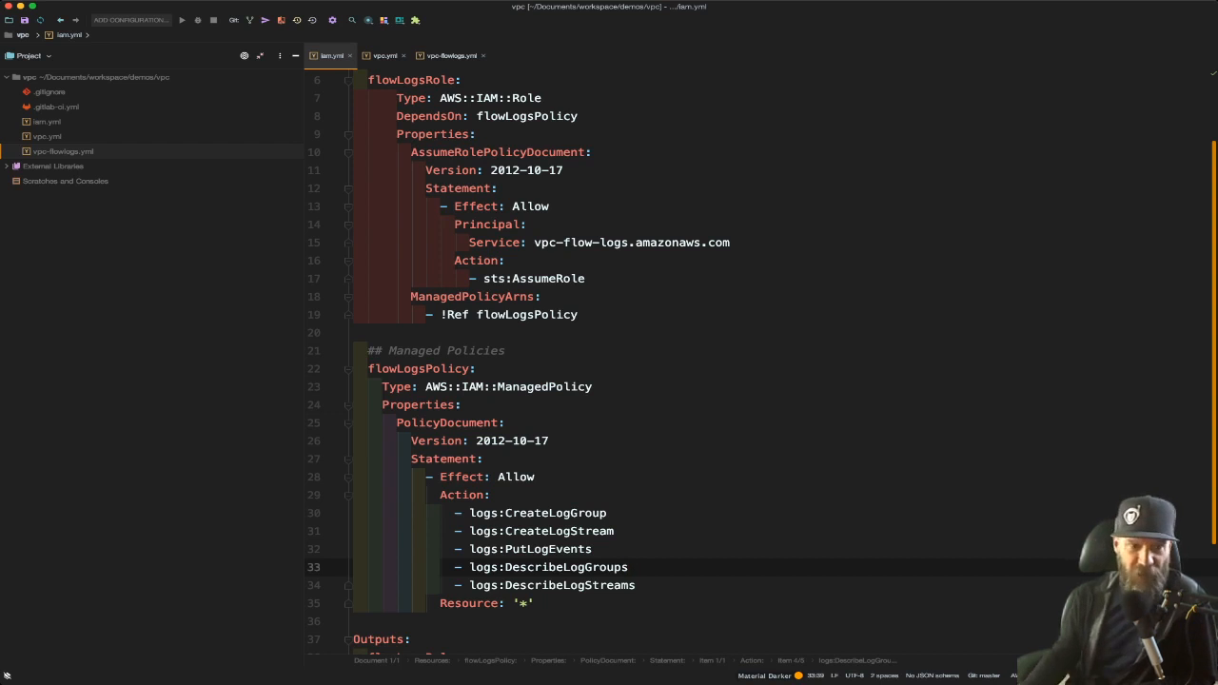
scroll(609, 361, "down", 3)
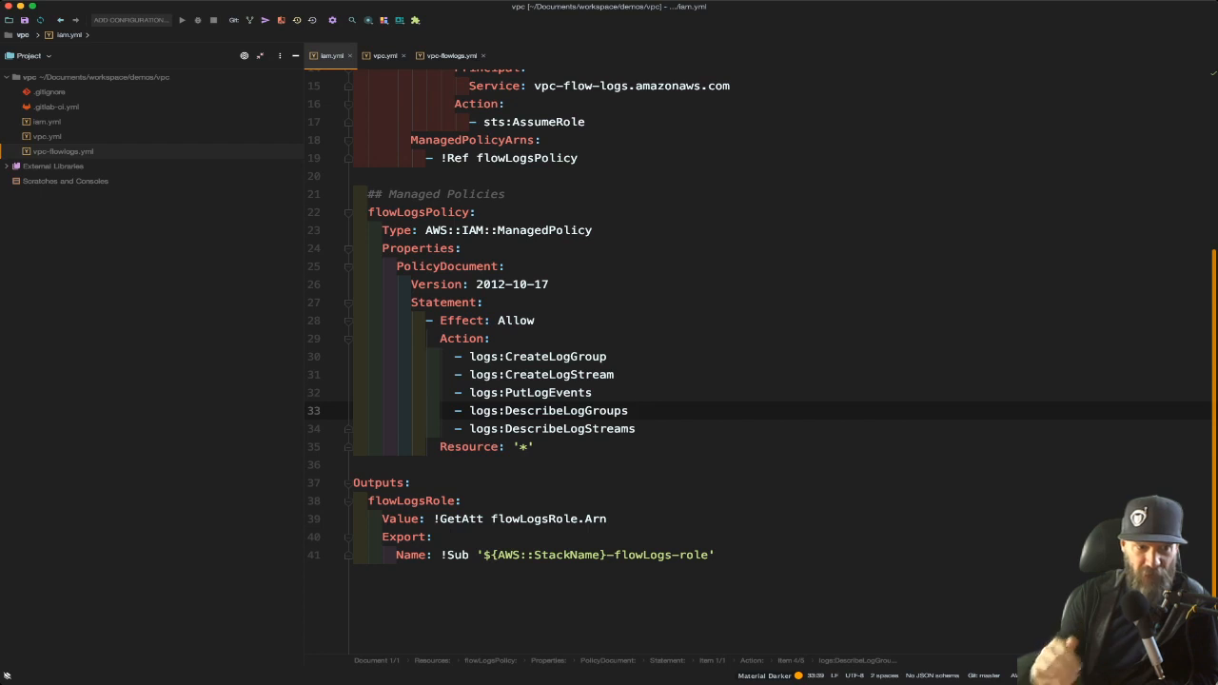
left_click_drag(383, 536, 716, 556)
left_click(528, 555)
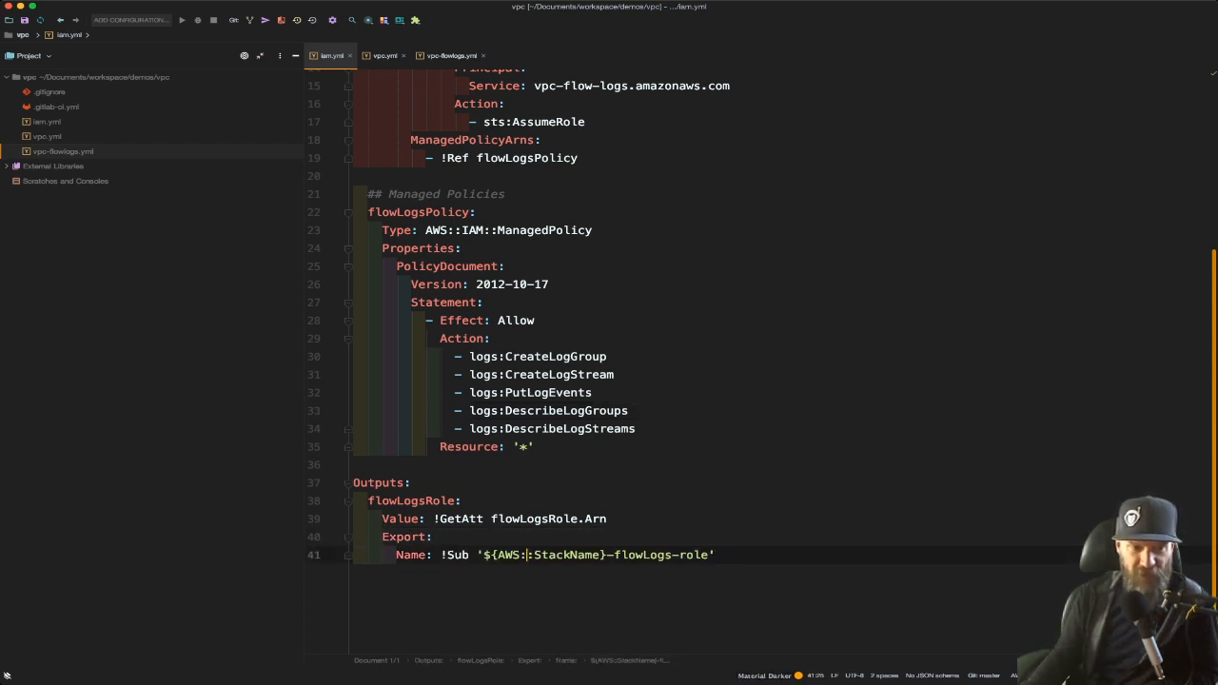
double_click(458, 555)
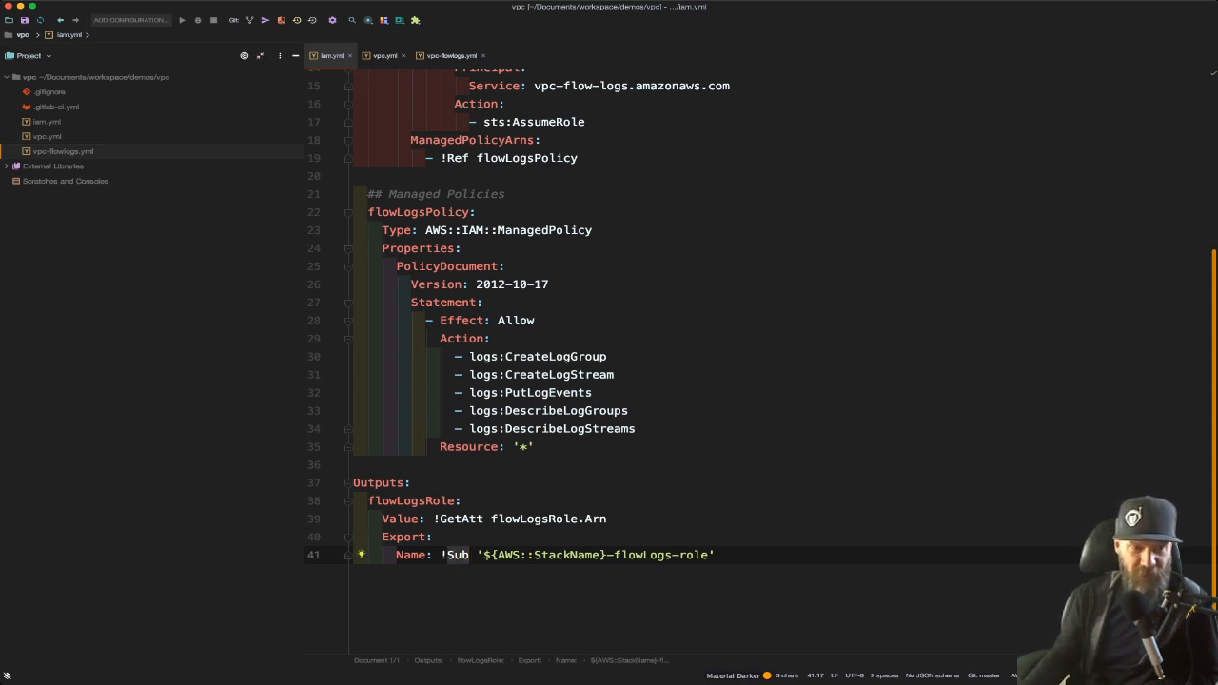
left_click_drag(483, 554, 606, 555)
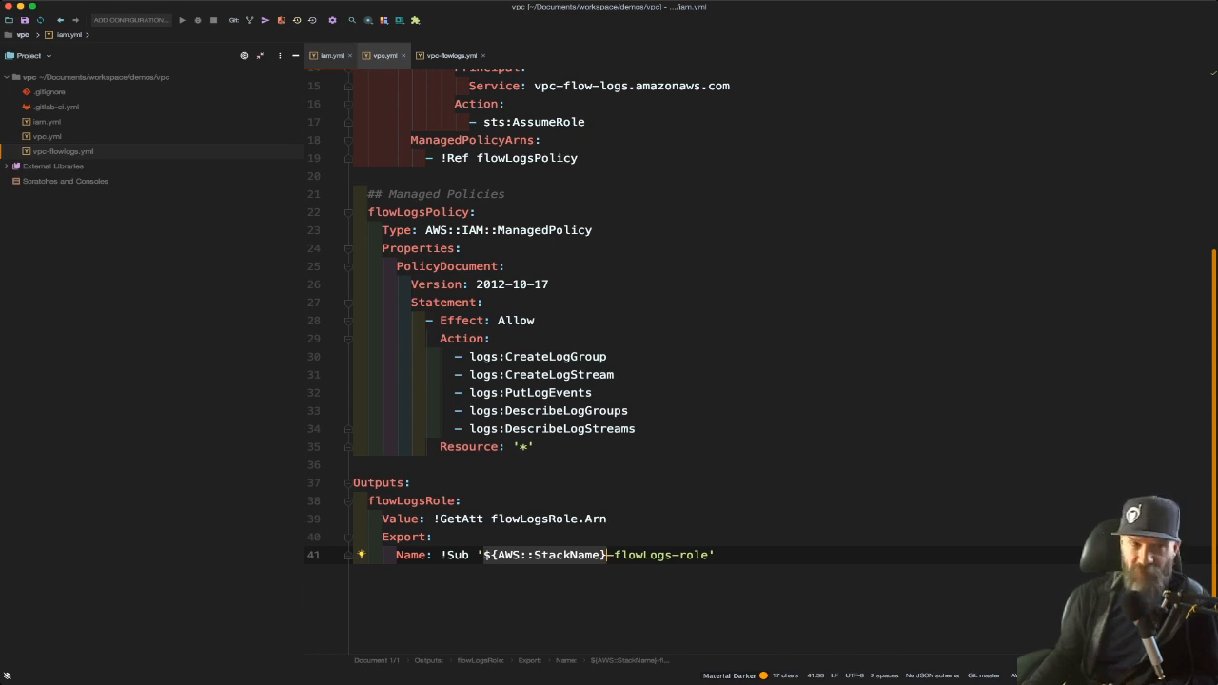
Switch to vpc.yml and scroll through its outputs and route resources
left_click(385, 56)
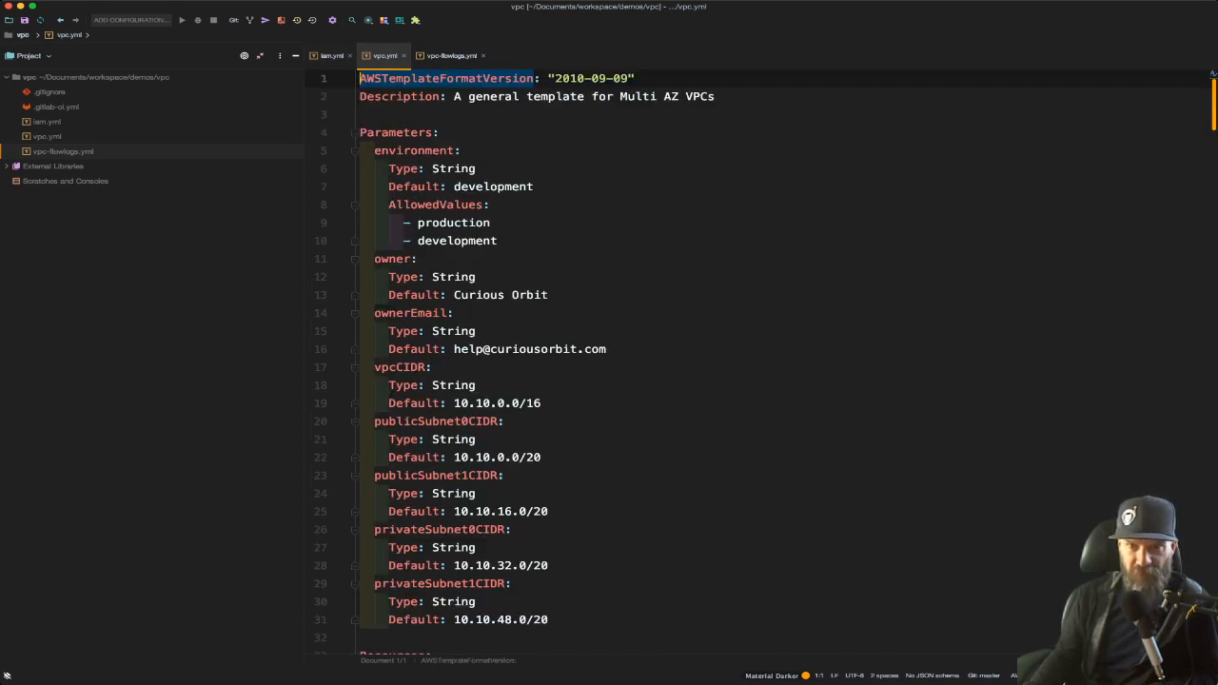
scroll(761, 362, "down", 20)
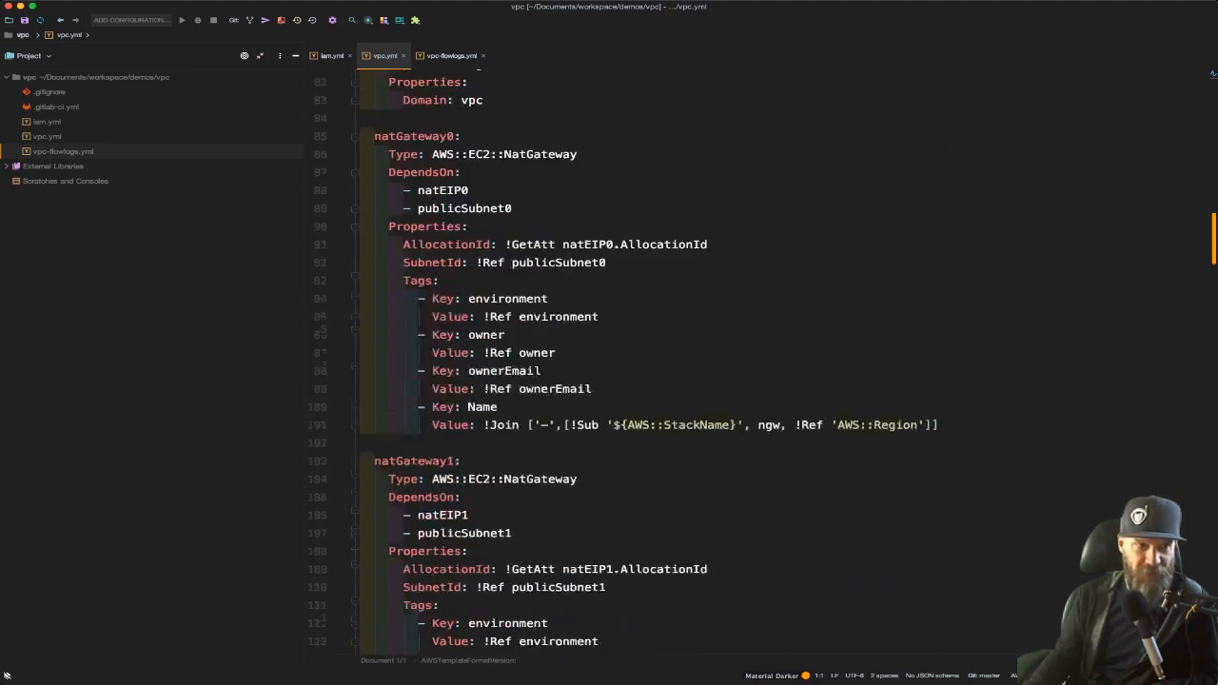
scroll(762, 362, "down", 20)
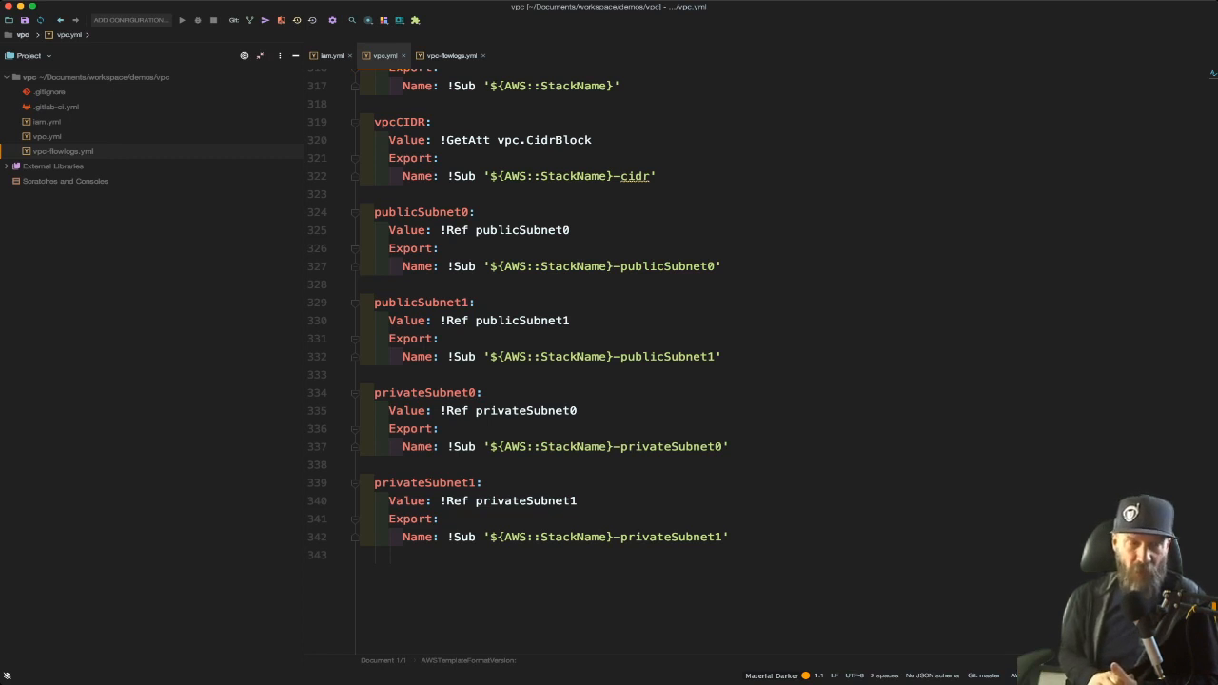
scroll(504, 363, "up", 10)
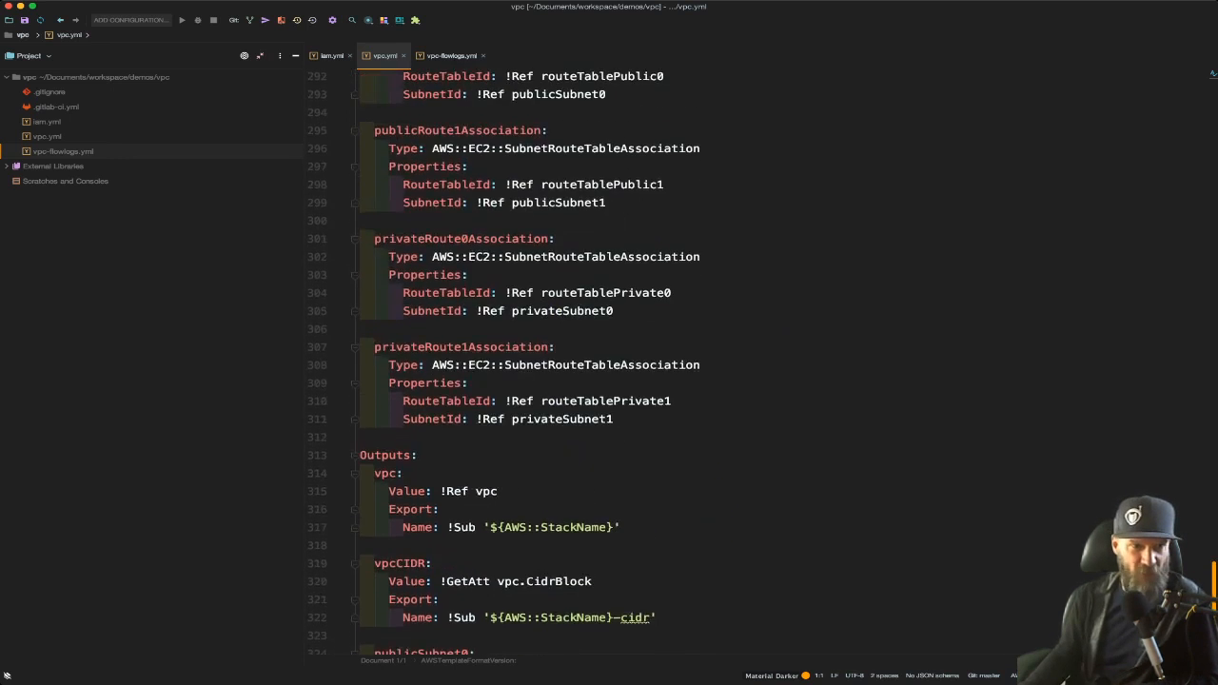
scroll(504, 362, "up", 3)
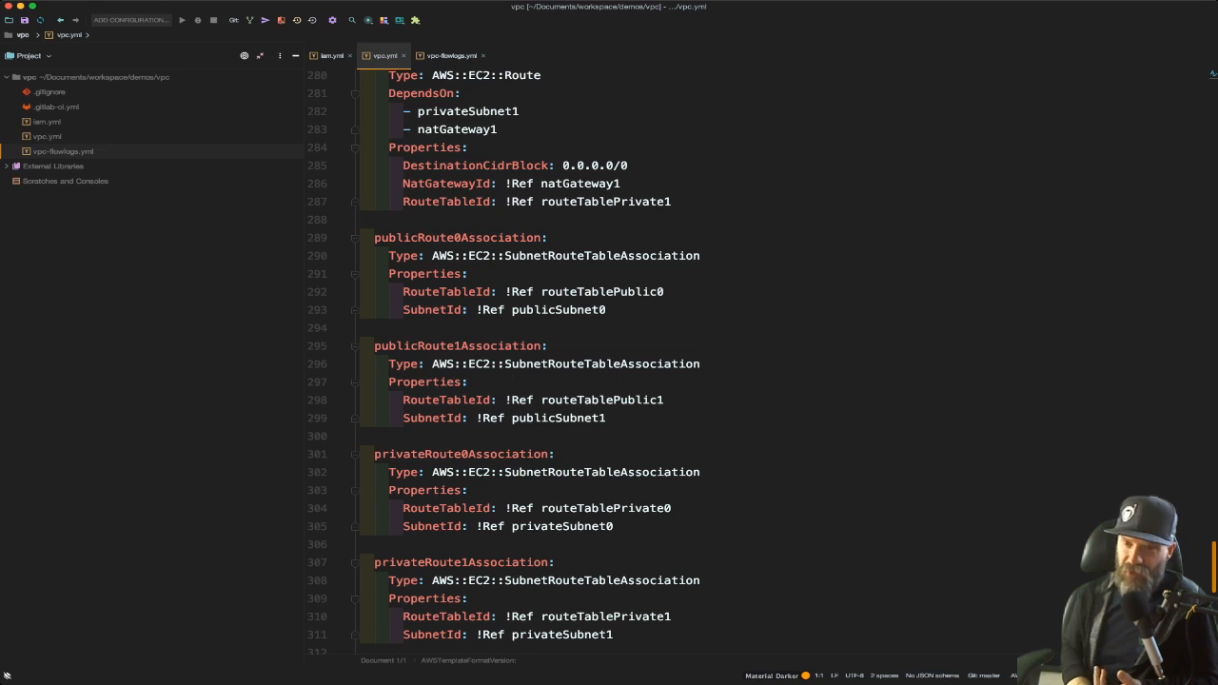
scroll(504, 363, "up", 9)
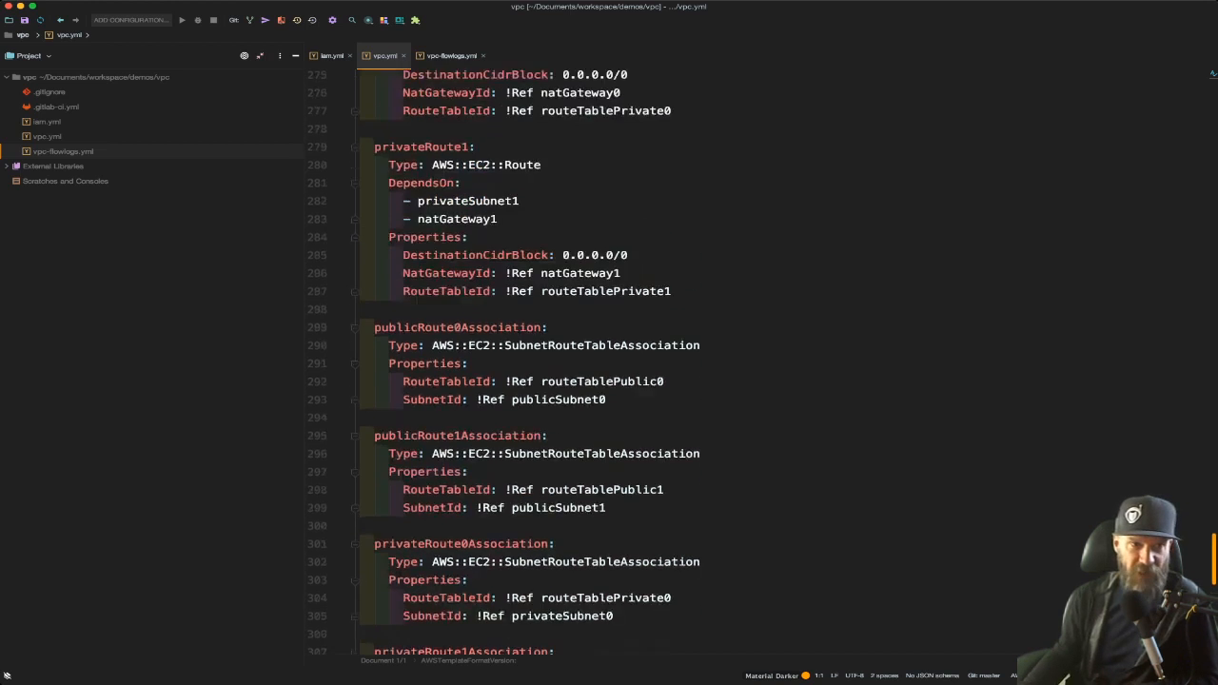
scroll(503, 362, "up", 4)
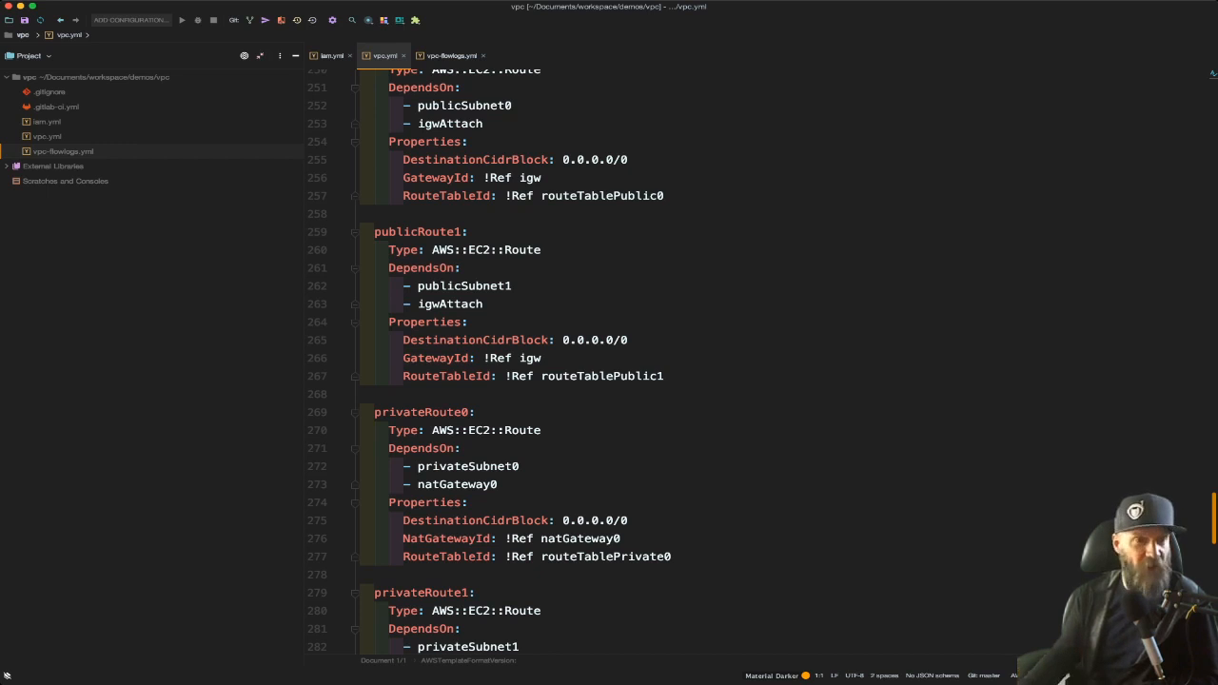
scroll(723, 362, "up", 2)
scroll(723, 361, "up", 2)
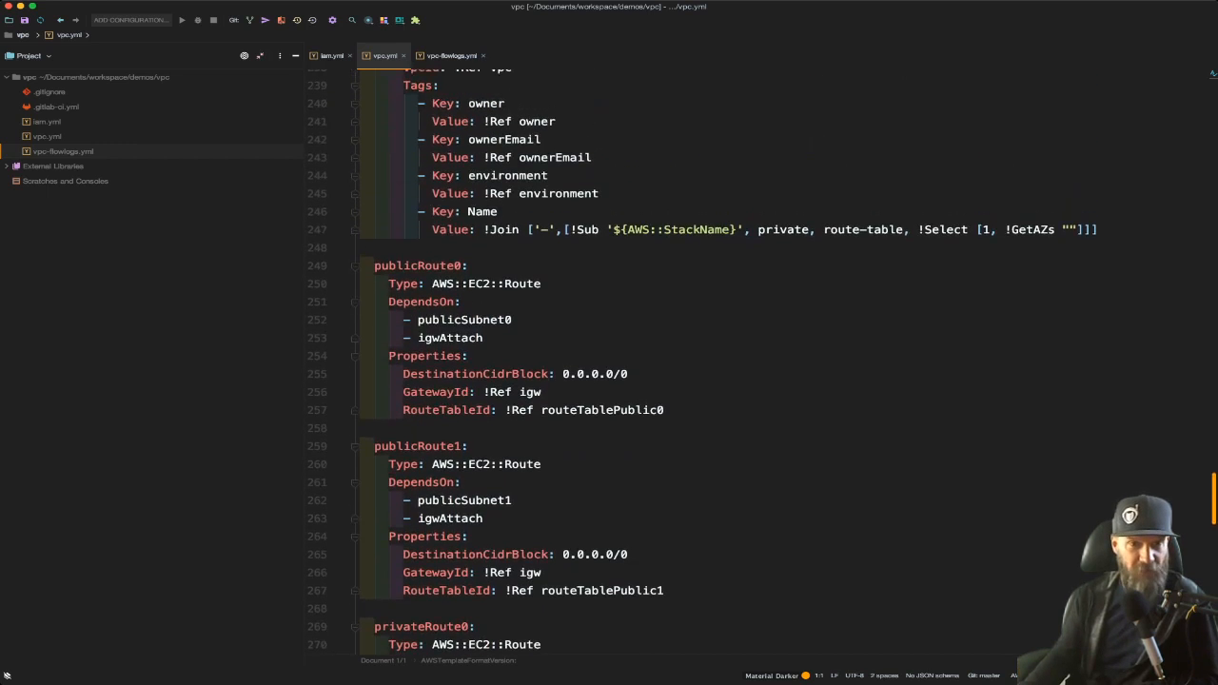
scroll(723, 362, "up", 2)
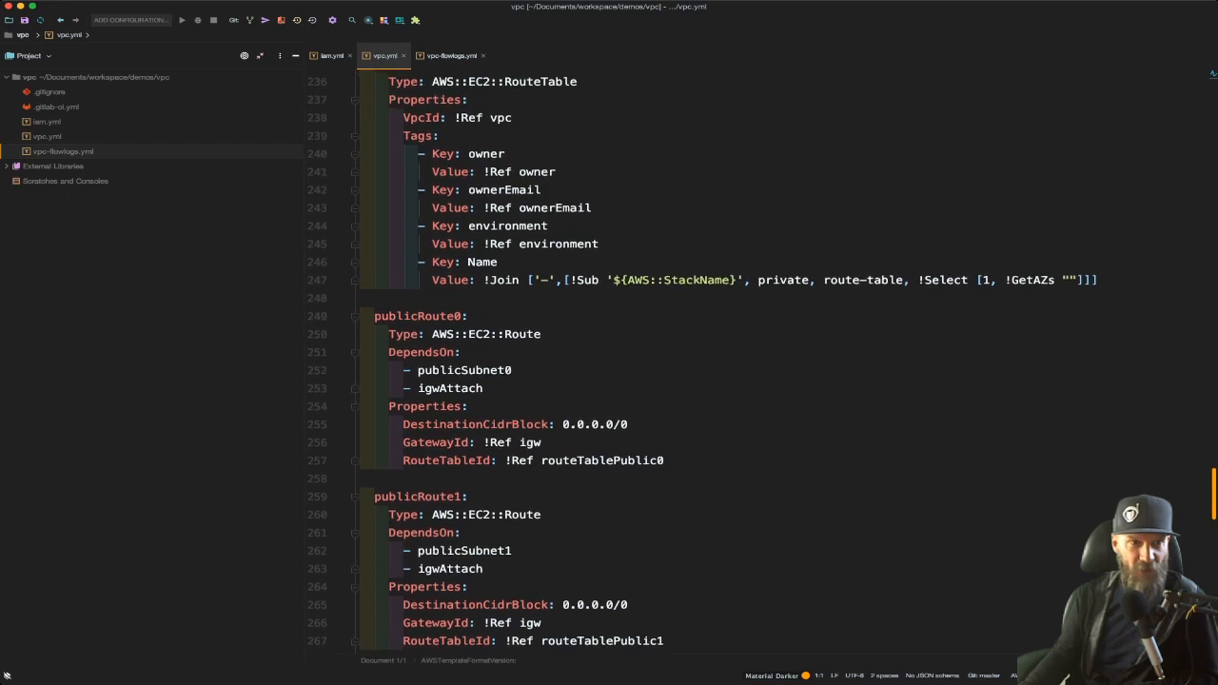
Highlight the routeTablePrivate1 tags and StackName substitution, then the vpcCIDR default value in vpc.yml
left_click_drag(360, 184, 599, 274)
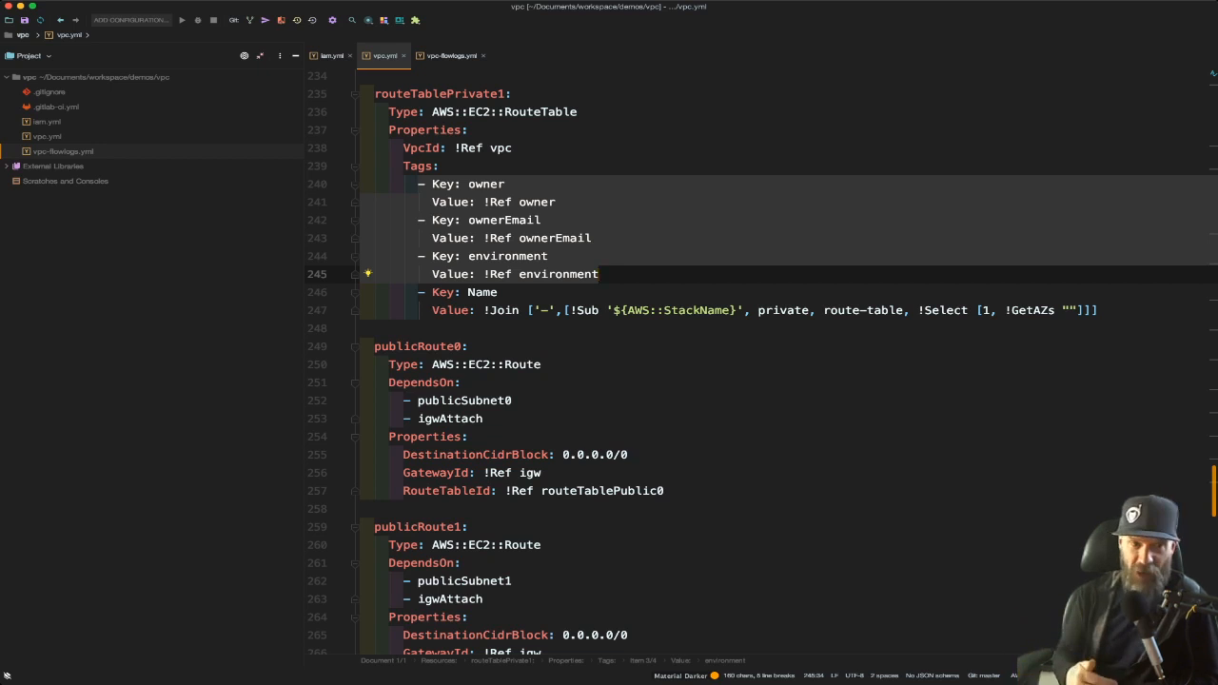
left_click(518, 310)
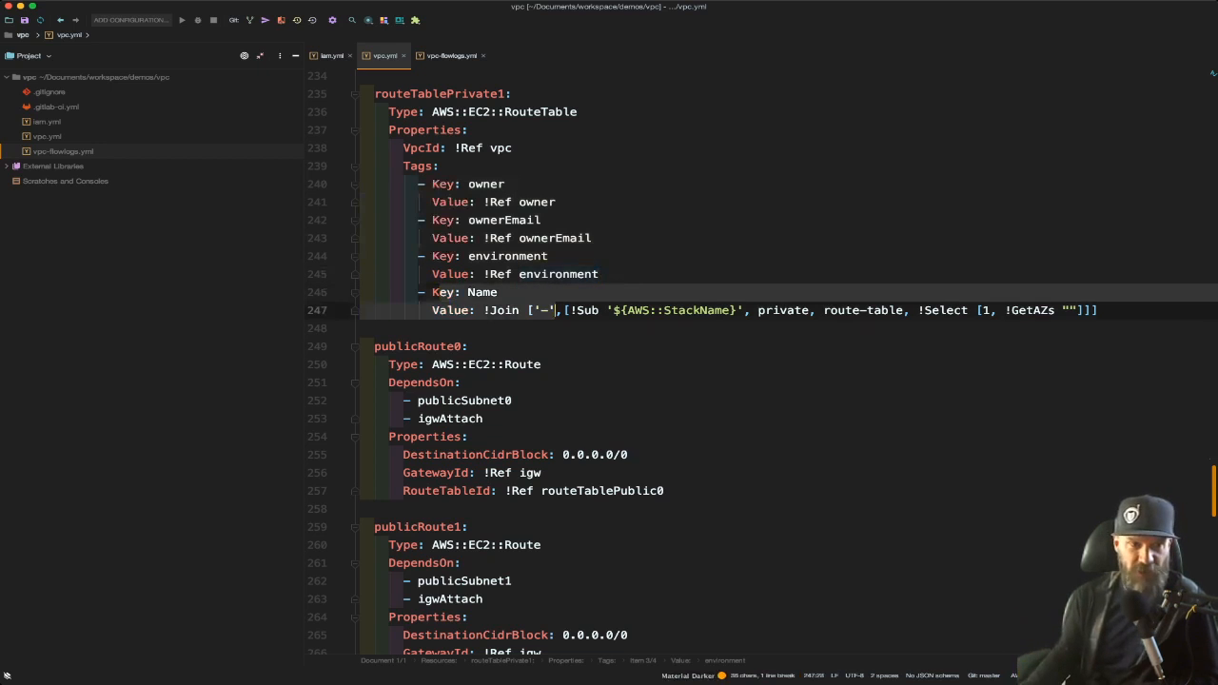
double_click(597, 310)
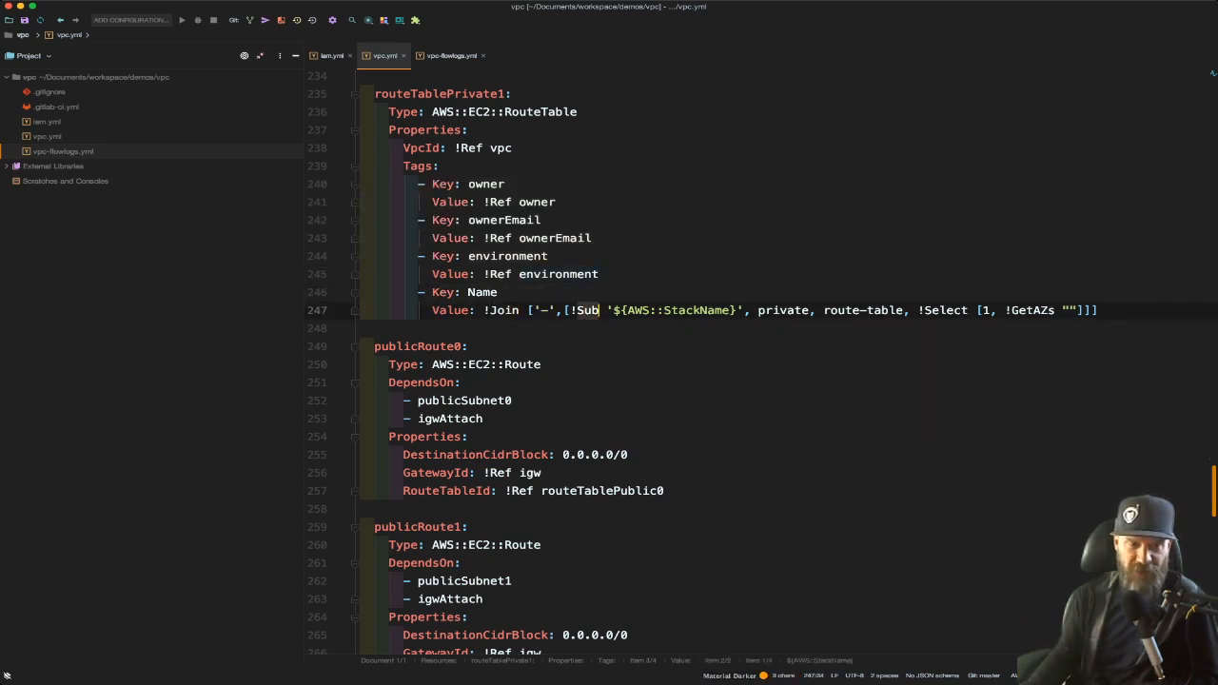
left_click_drag(606, 311, 744, 311)
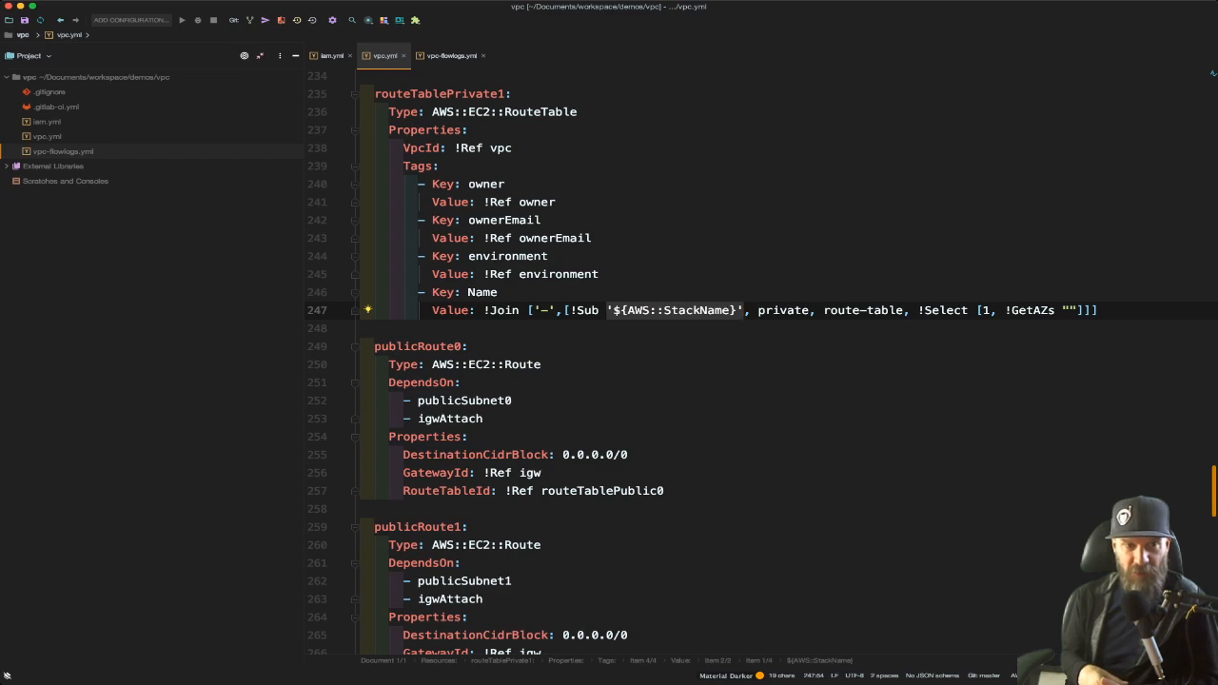
scroll(761, 361, "up", 20)
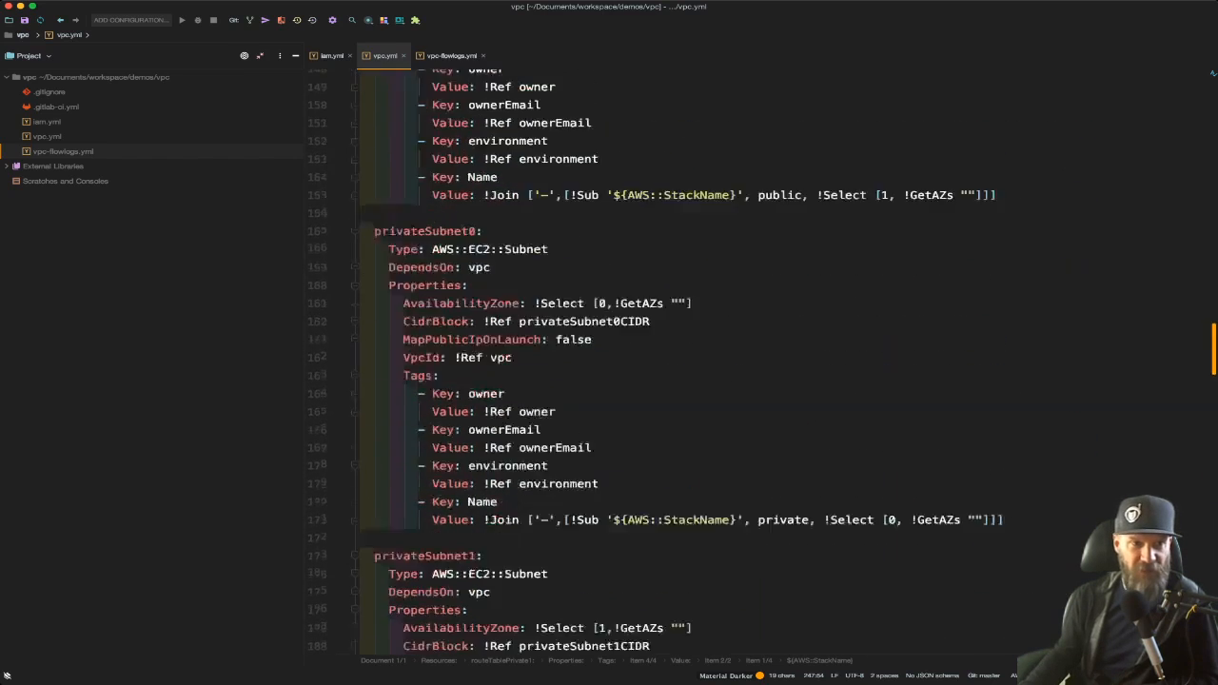
scroll(515, 359, "down", 2)
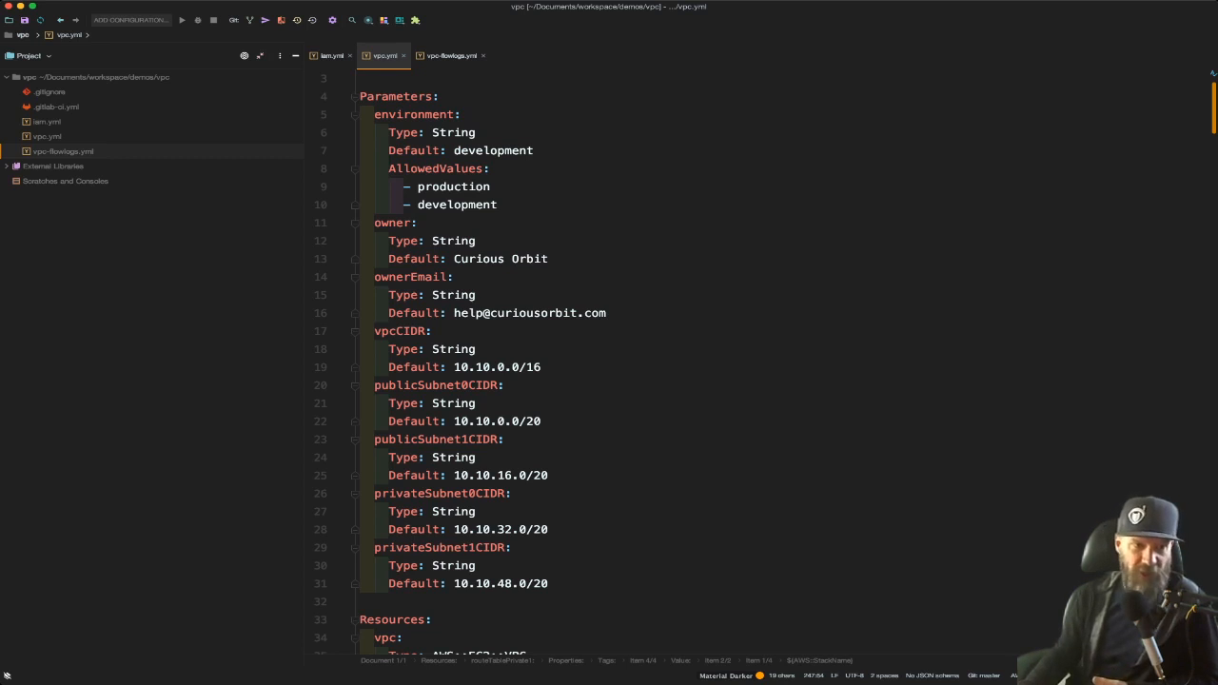
left_click_drag(454, 366, 542, 366)
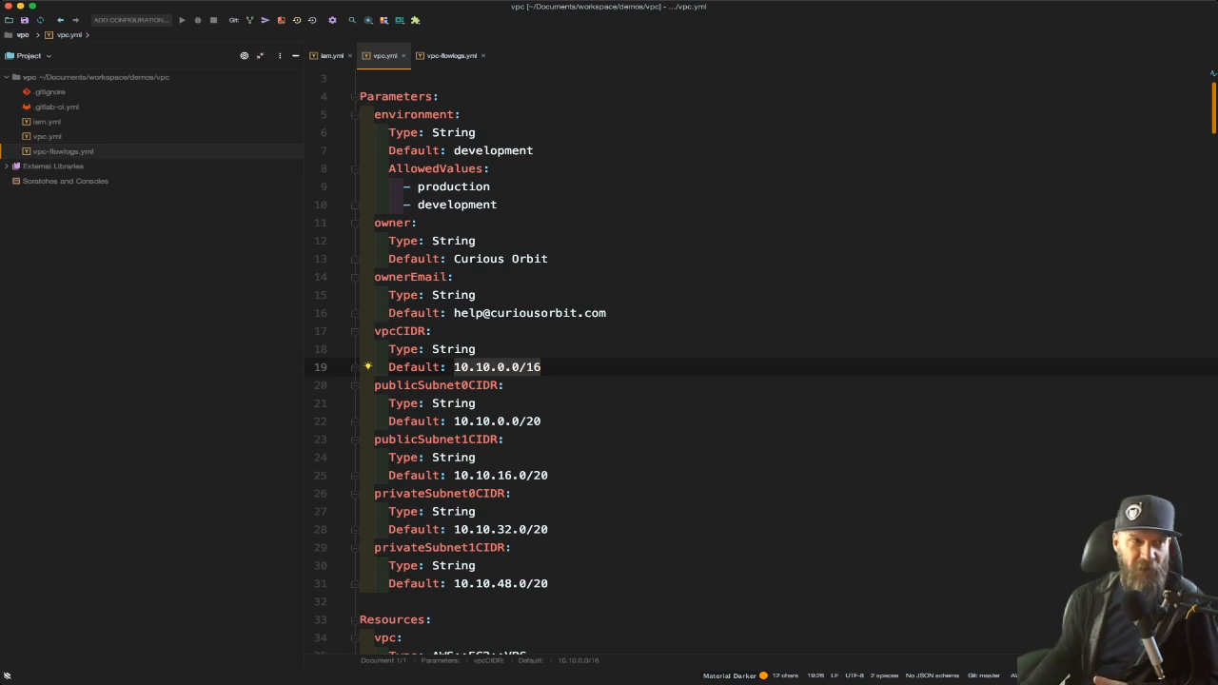
Switch to vpc-flowlogs.yml and highlight the ImportValue expression for DeliverLogsPermissionArn
key("super+shift+bracketright")
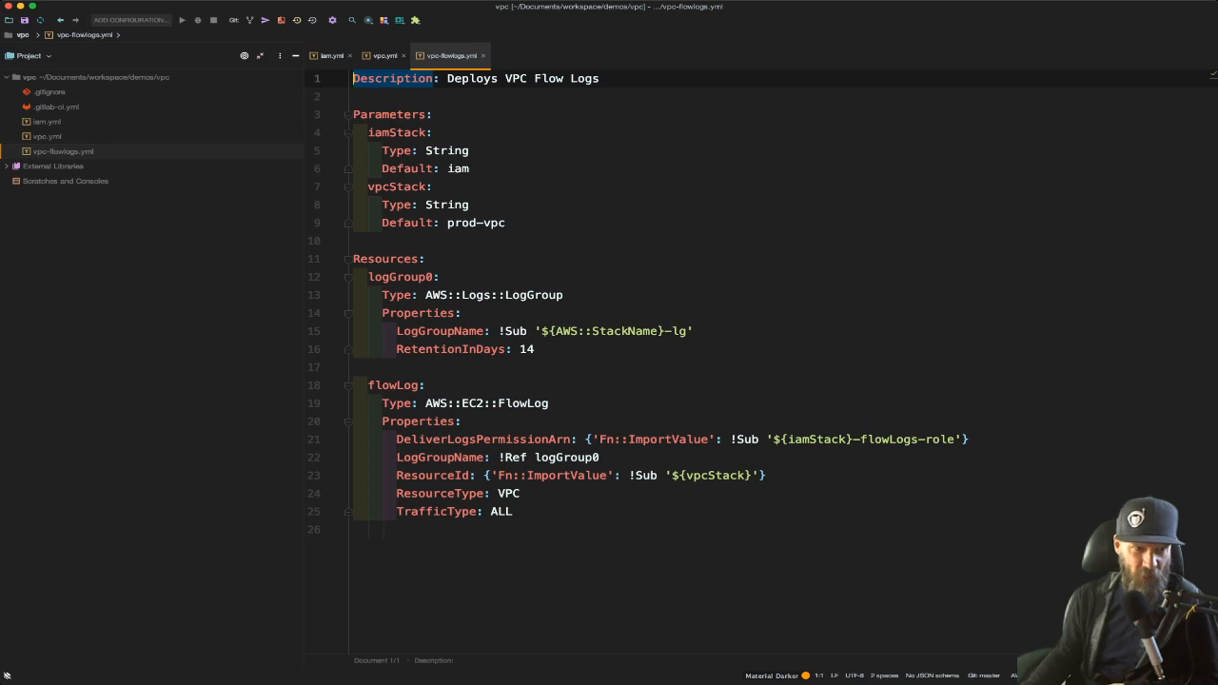
left_click_drag(599, 440, 709, 439)
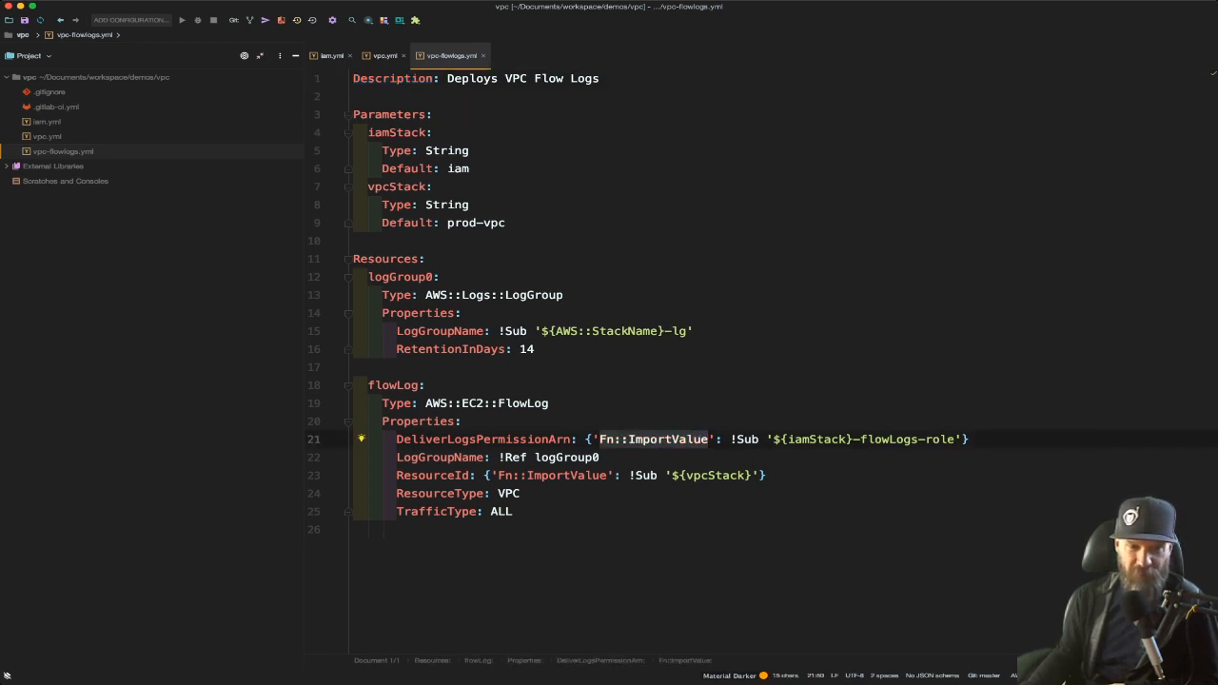
left_click(802, 440)
double_click(802, 440)
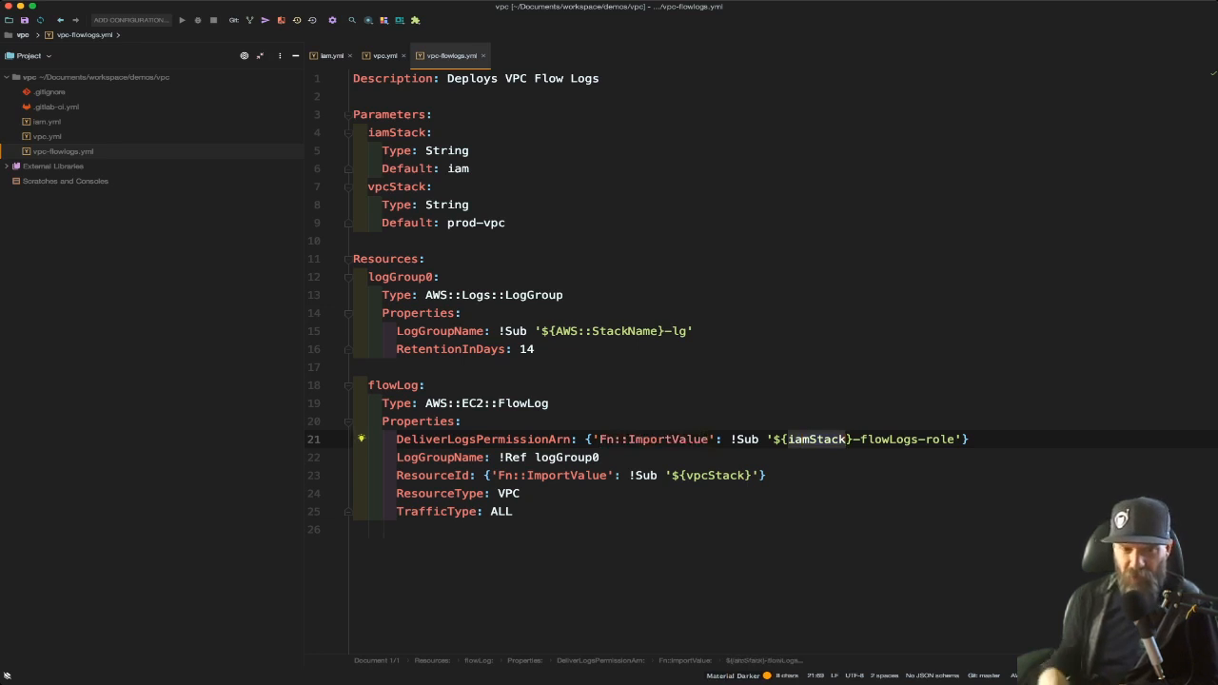
left_click_drag(730, 439, 962, 439)
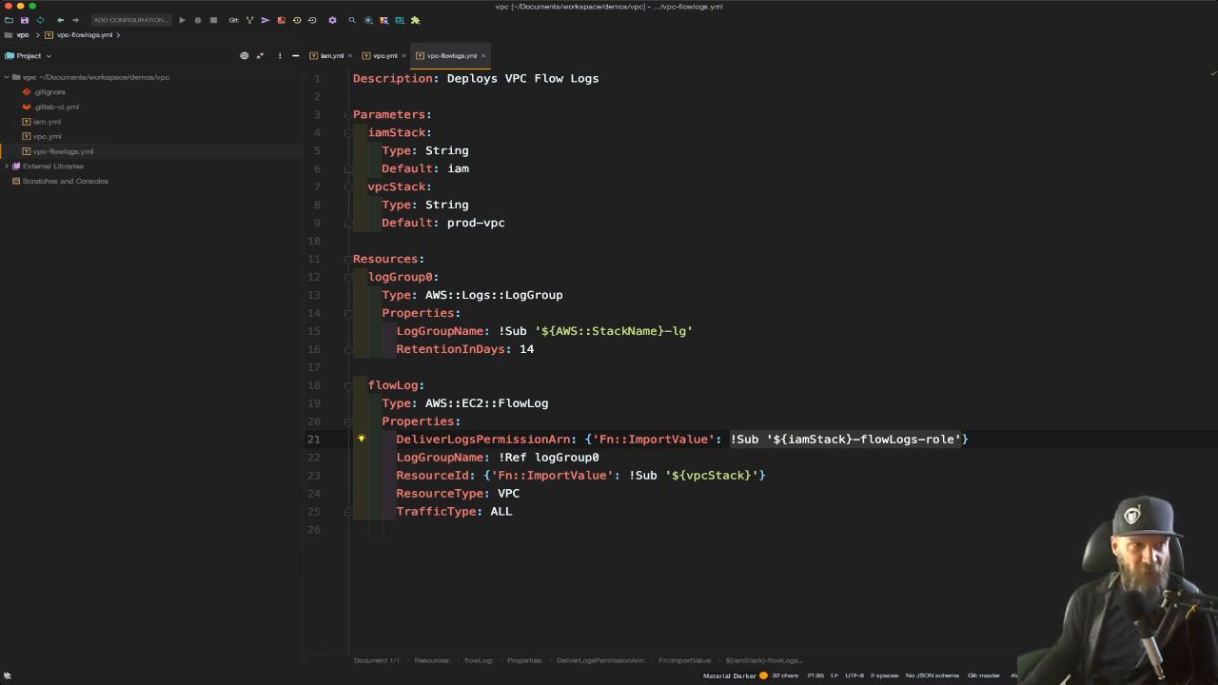
Open .gitlab-ci.yml and append "- BG test update" to the # Validate comment
double_click(56, 107)
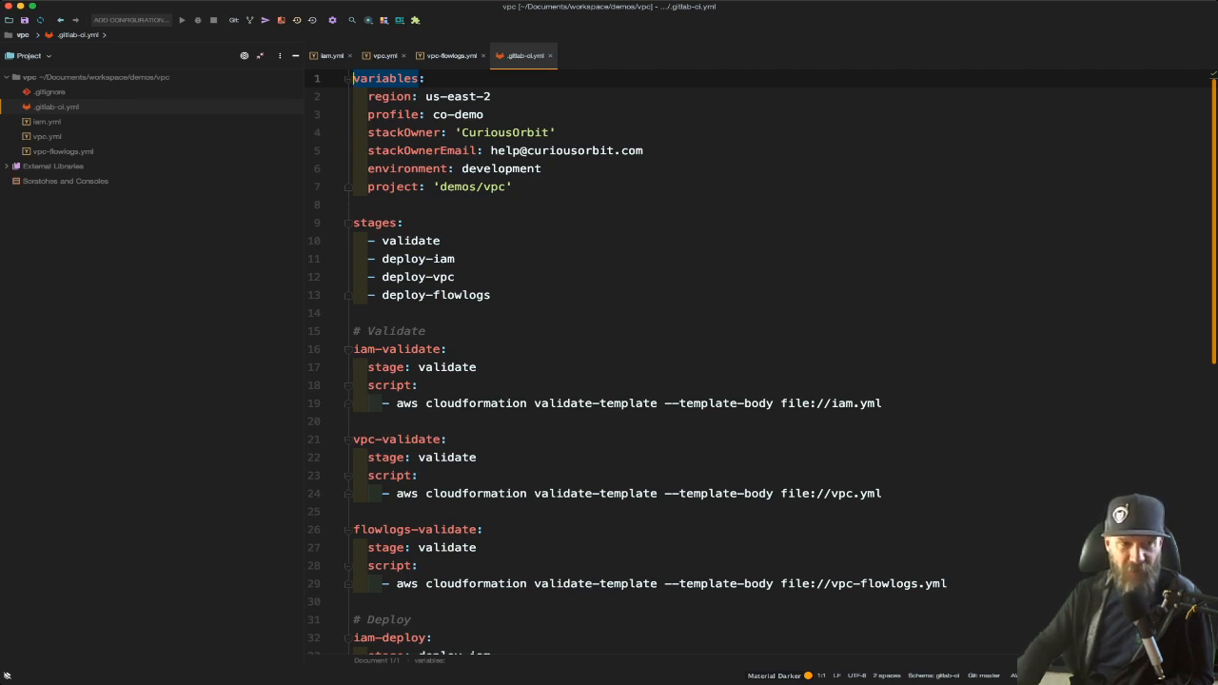
left_click(426, 332)
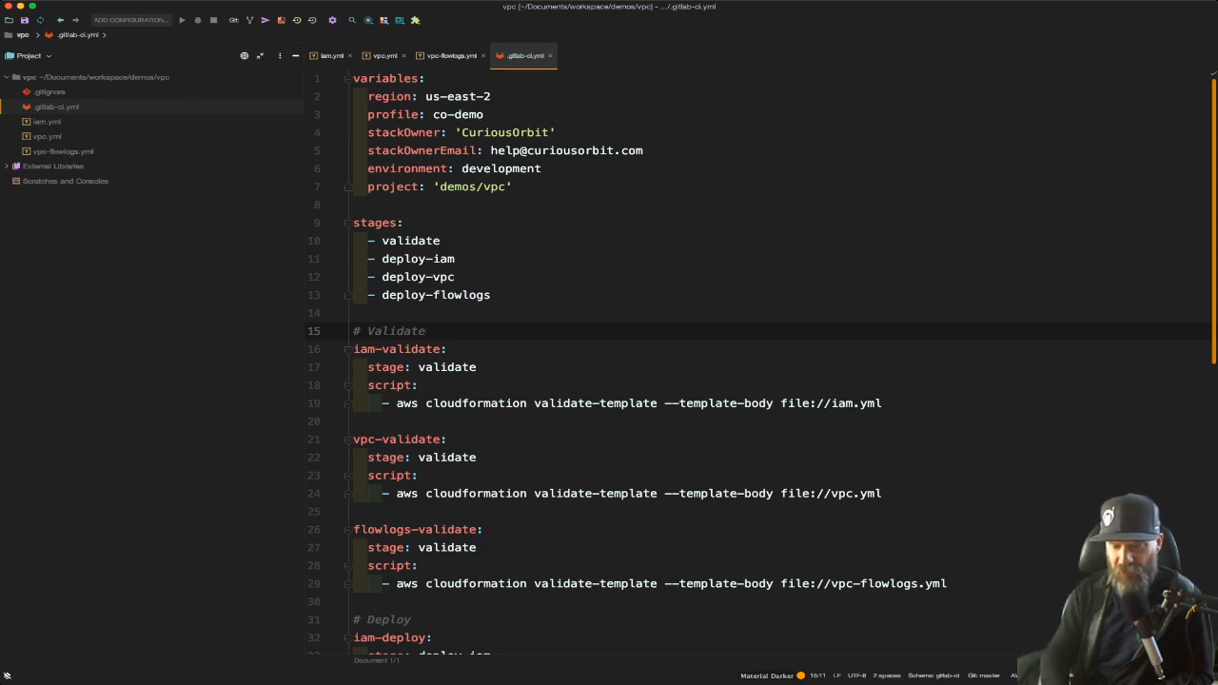
type("- B")
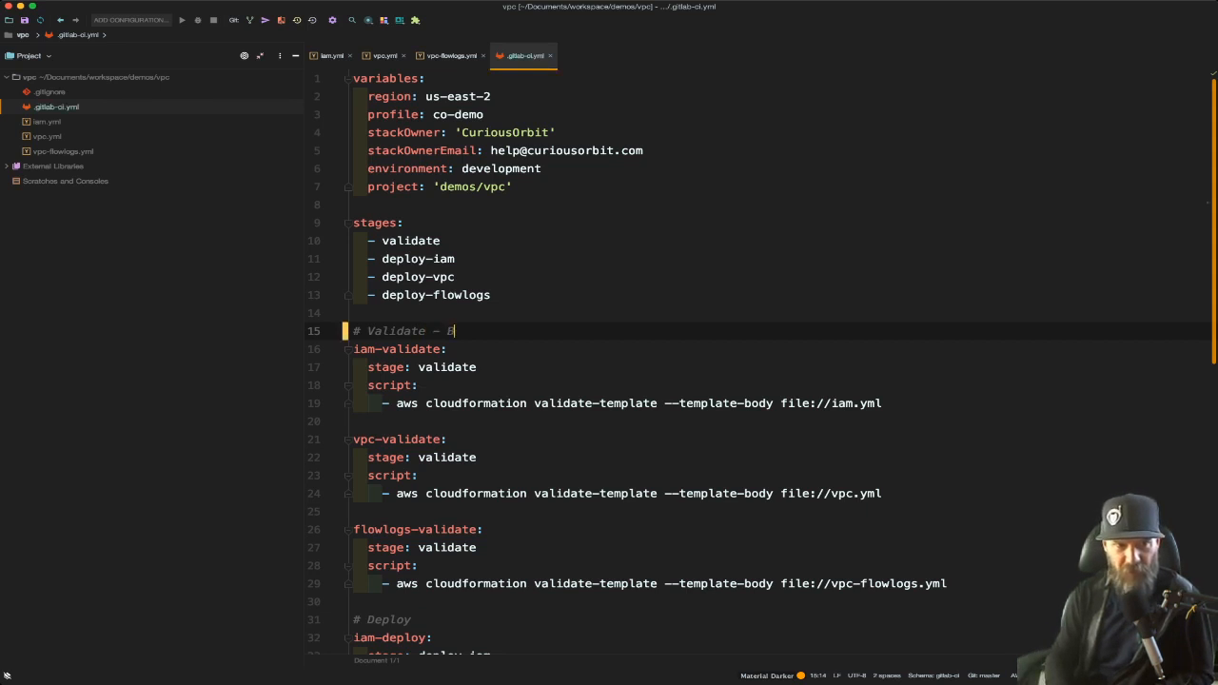
type("G test update")
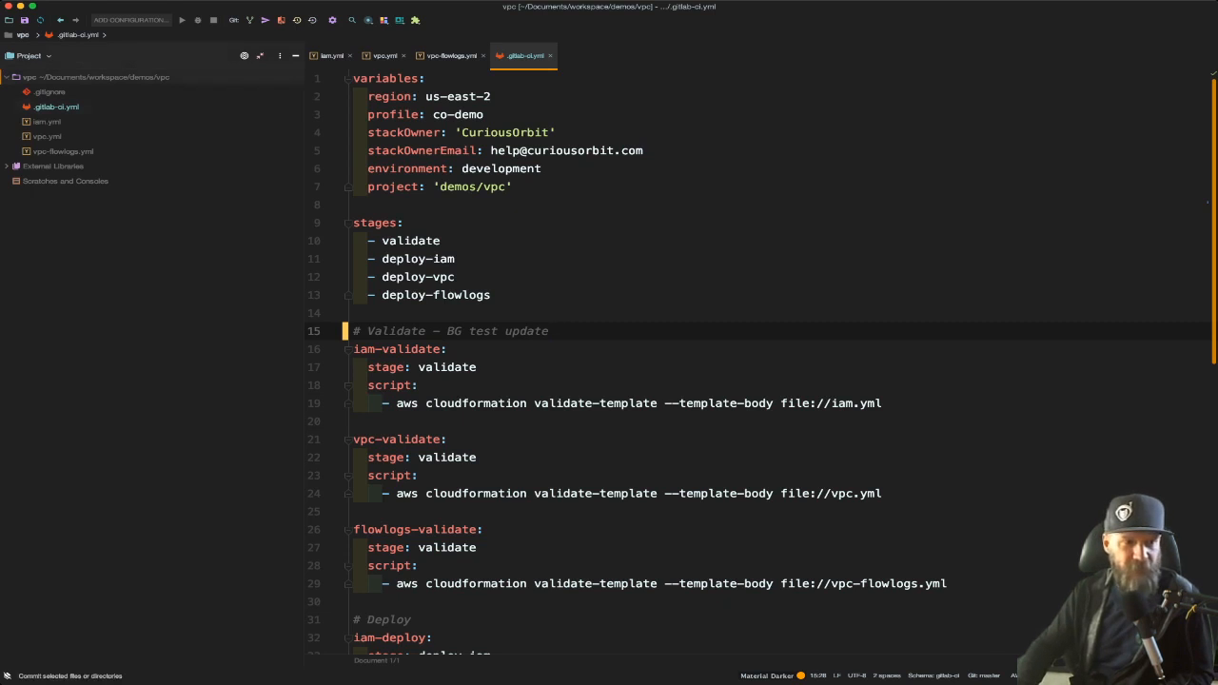
Refresh the CloudFormation stack list and open the demo-iam-development stack
key("super+Tab")
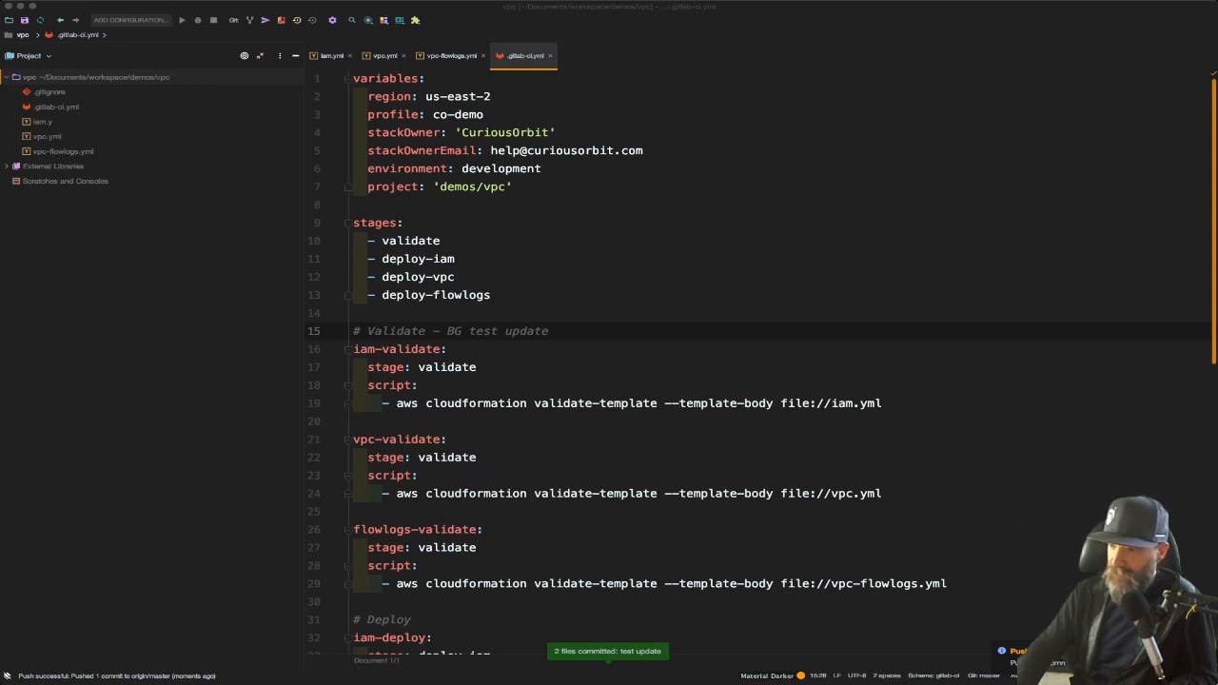
key("super+Tab")
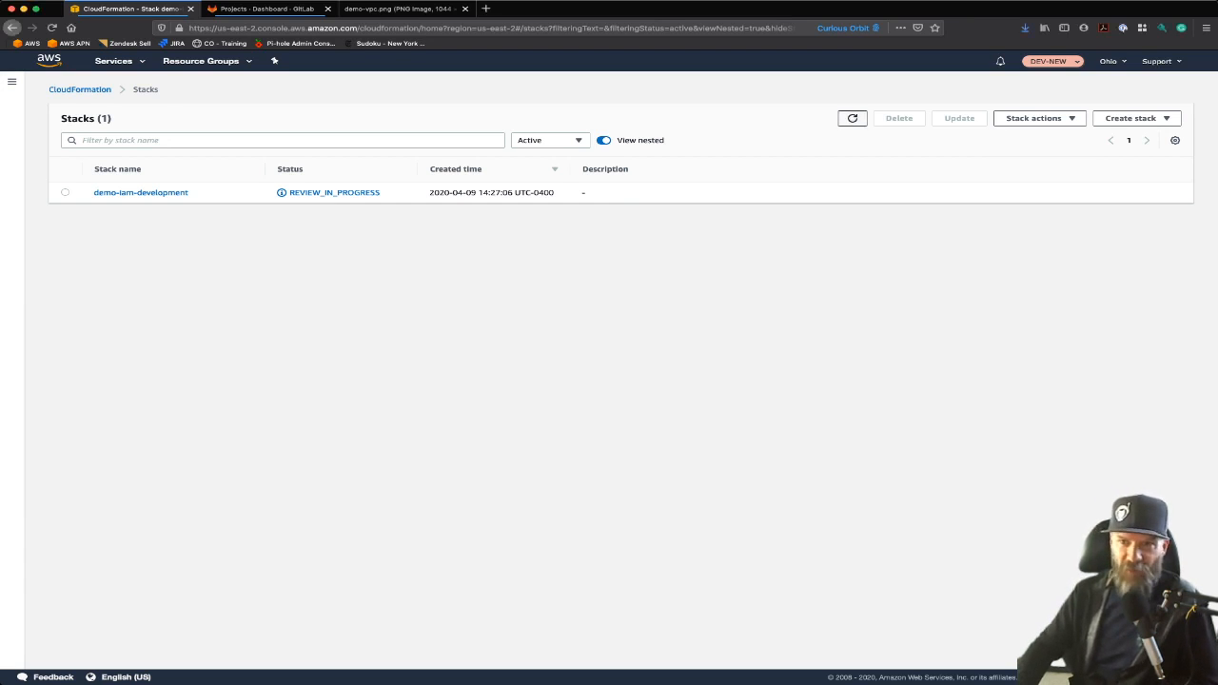
left_click(853, 118)
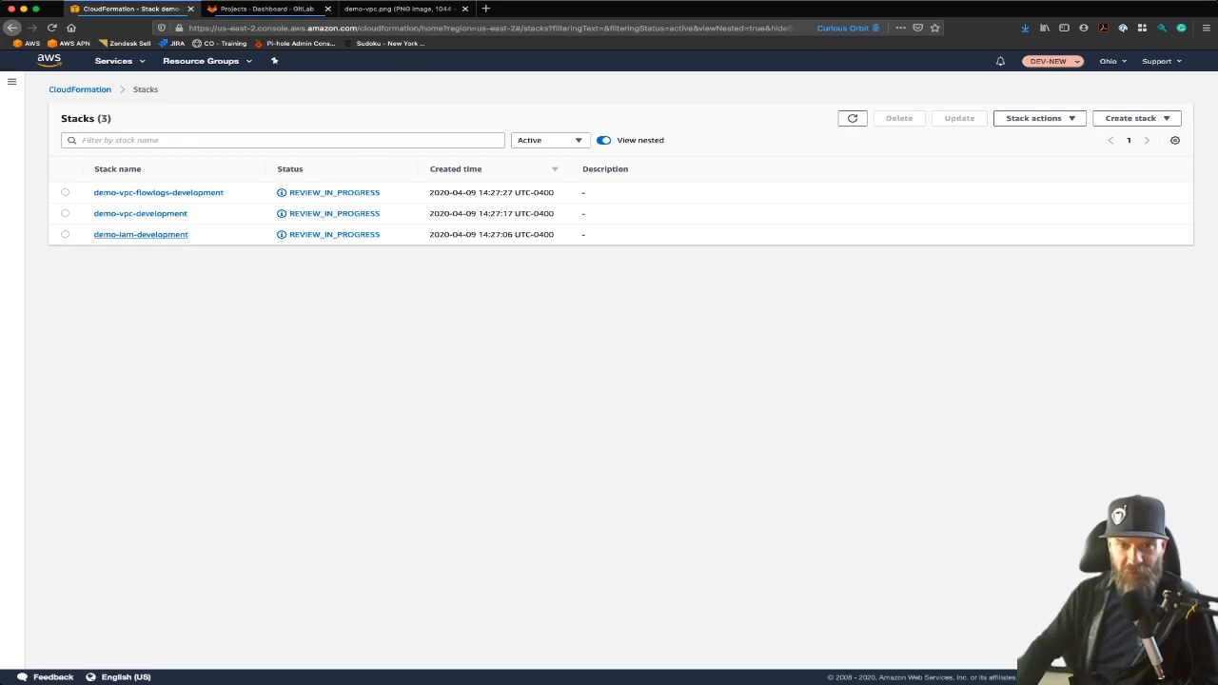
left_click(140, 234)
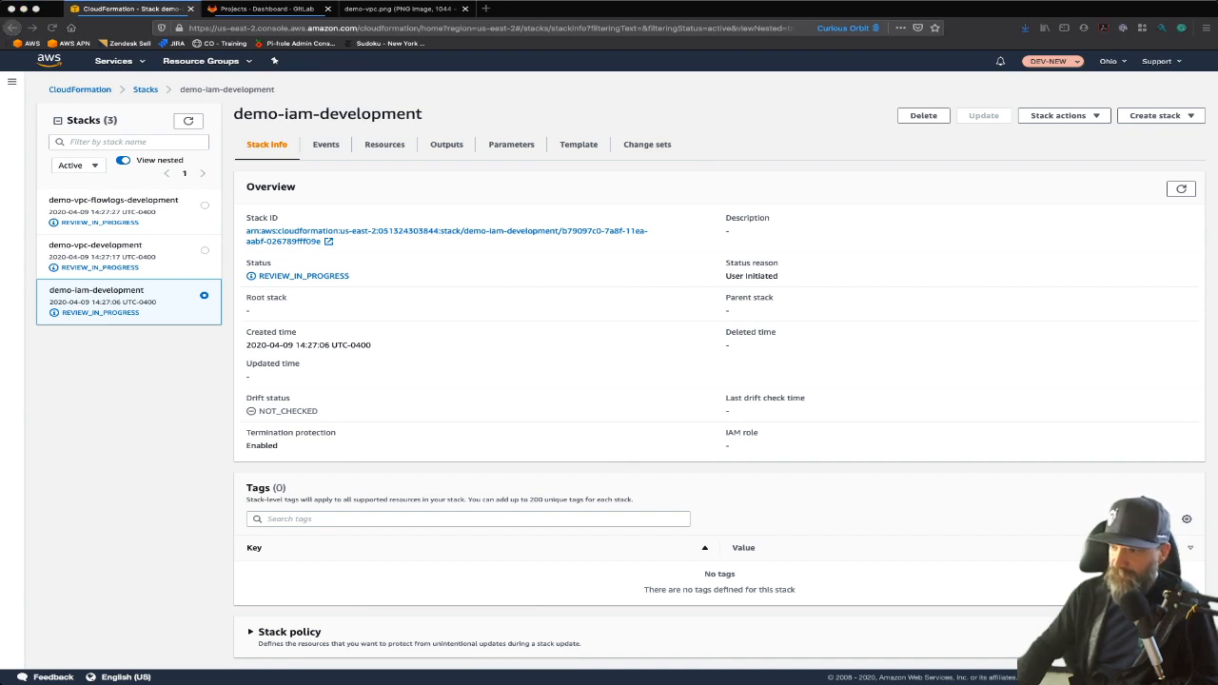
In .gitlab-ci.yml, highlight the deploy command and the --no-execute-changeset flag in the iam-deploy script
key("super+Tab")
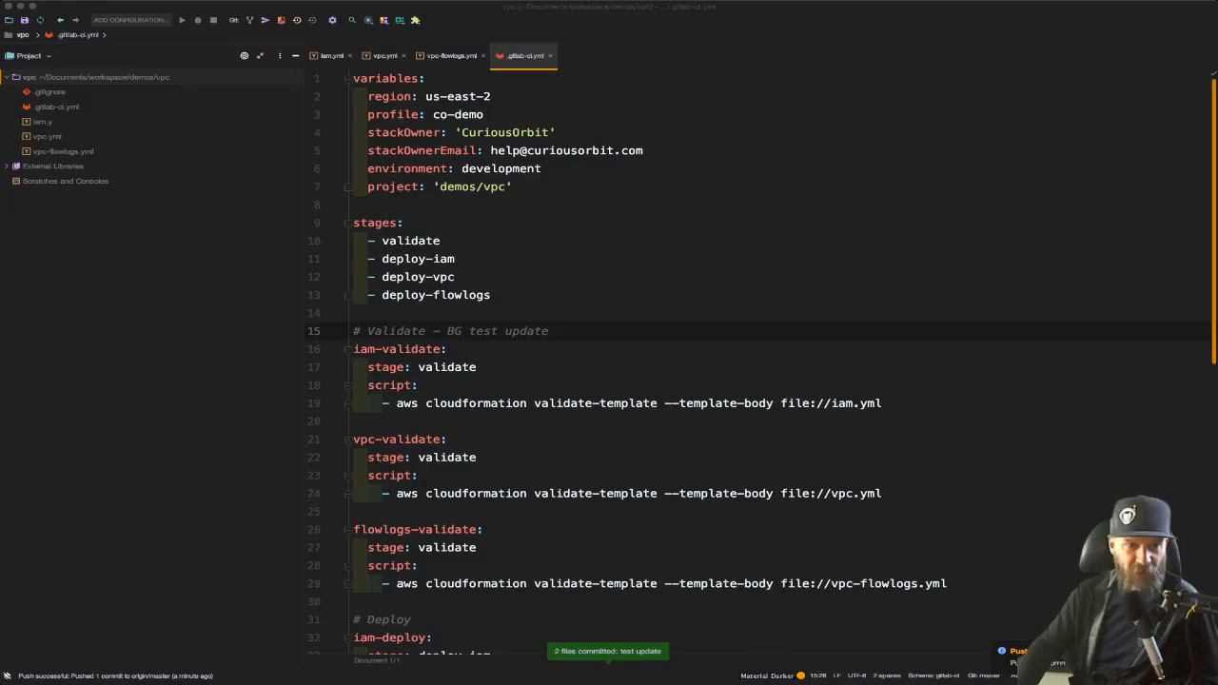
scroll(762, 362, "down", 8)
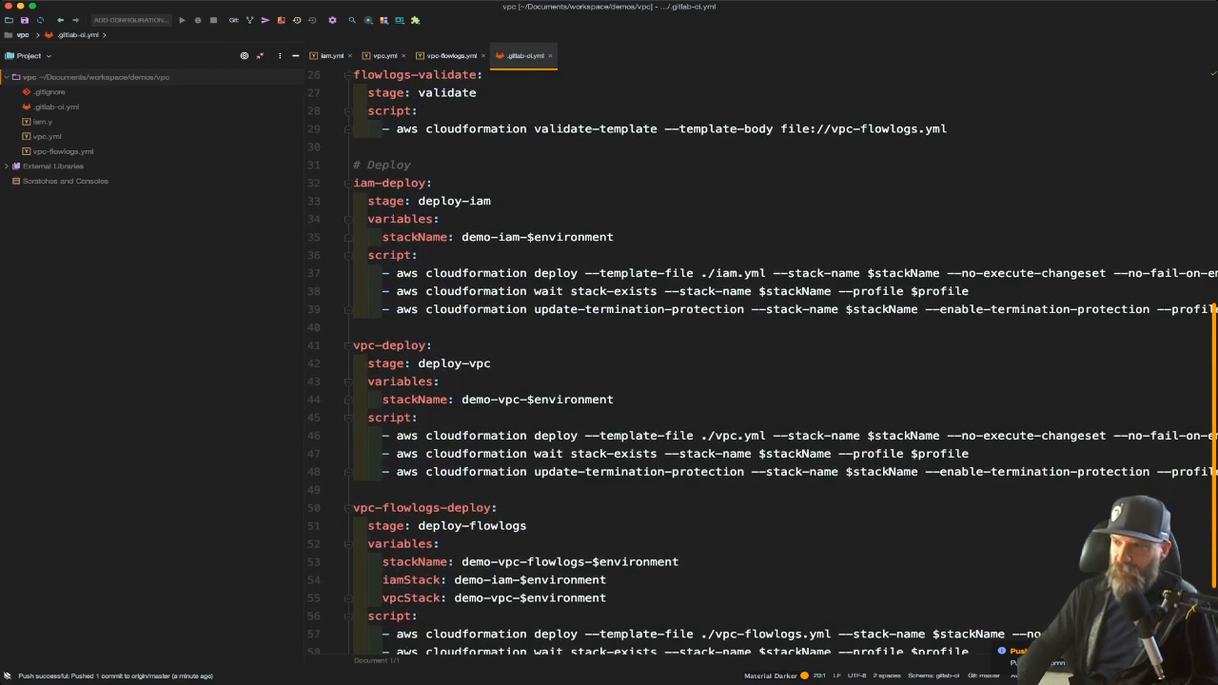
scroll(761, 362, "up", 1)
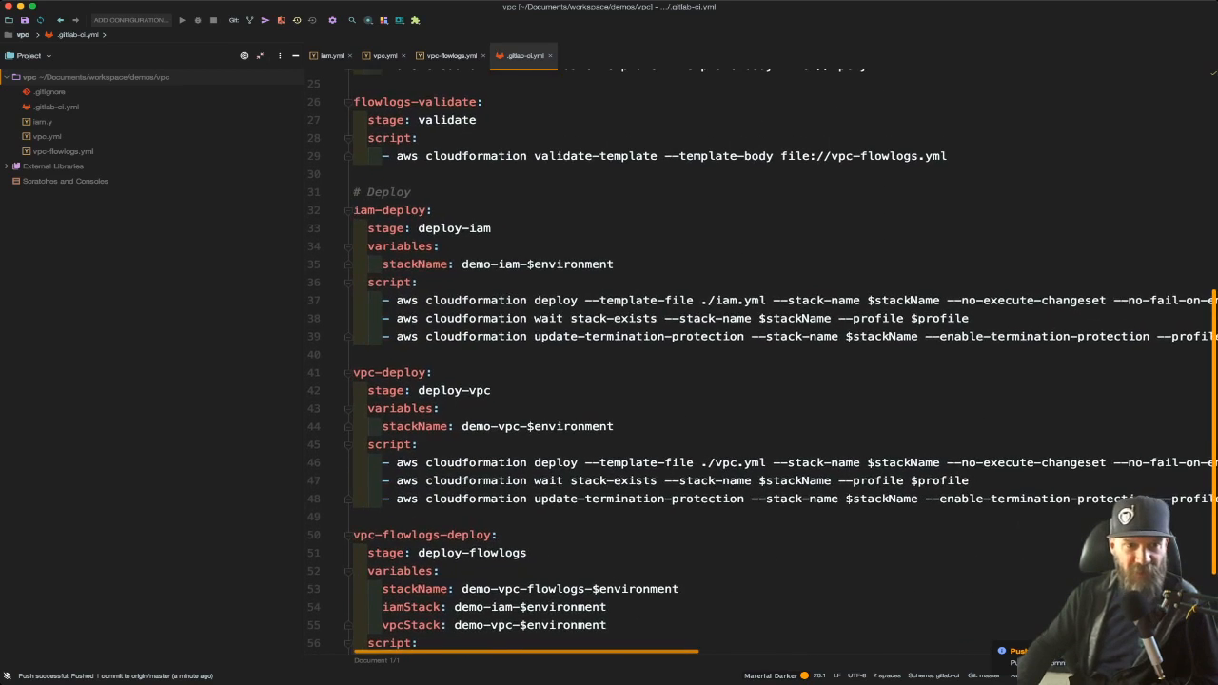
scroll(761, 362, "up", 1)
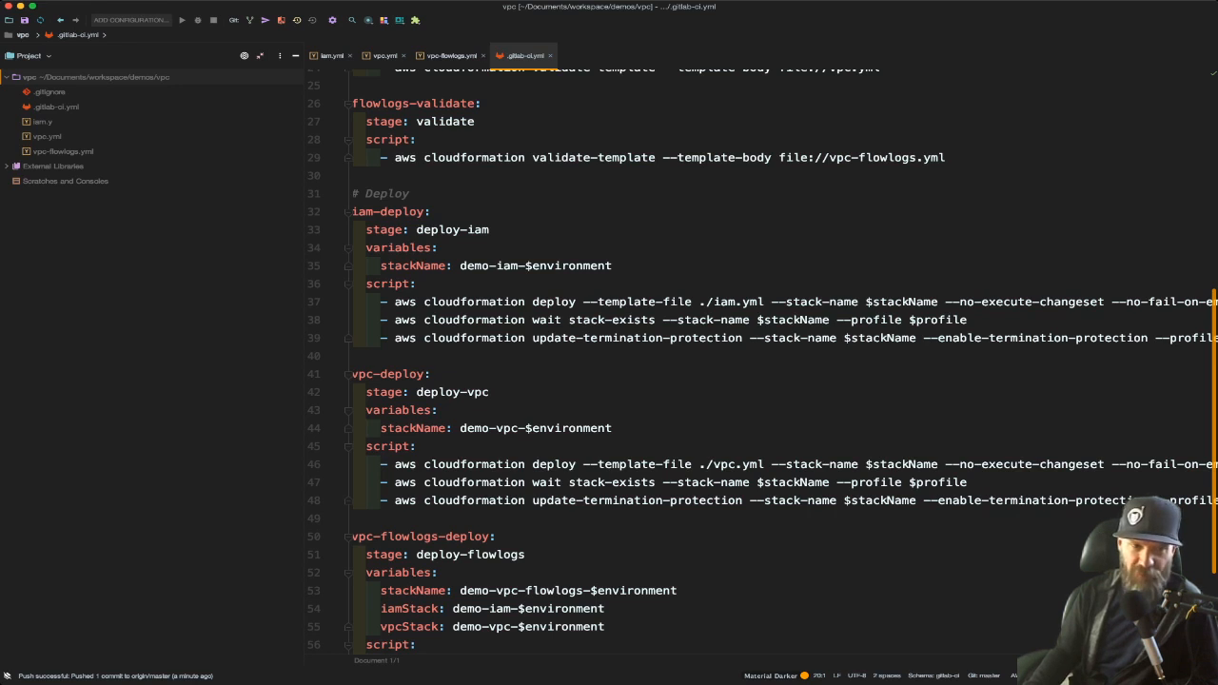
double_click(540, 301)
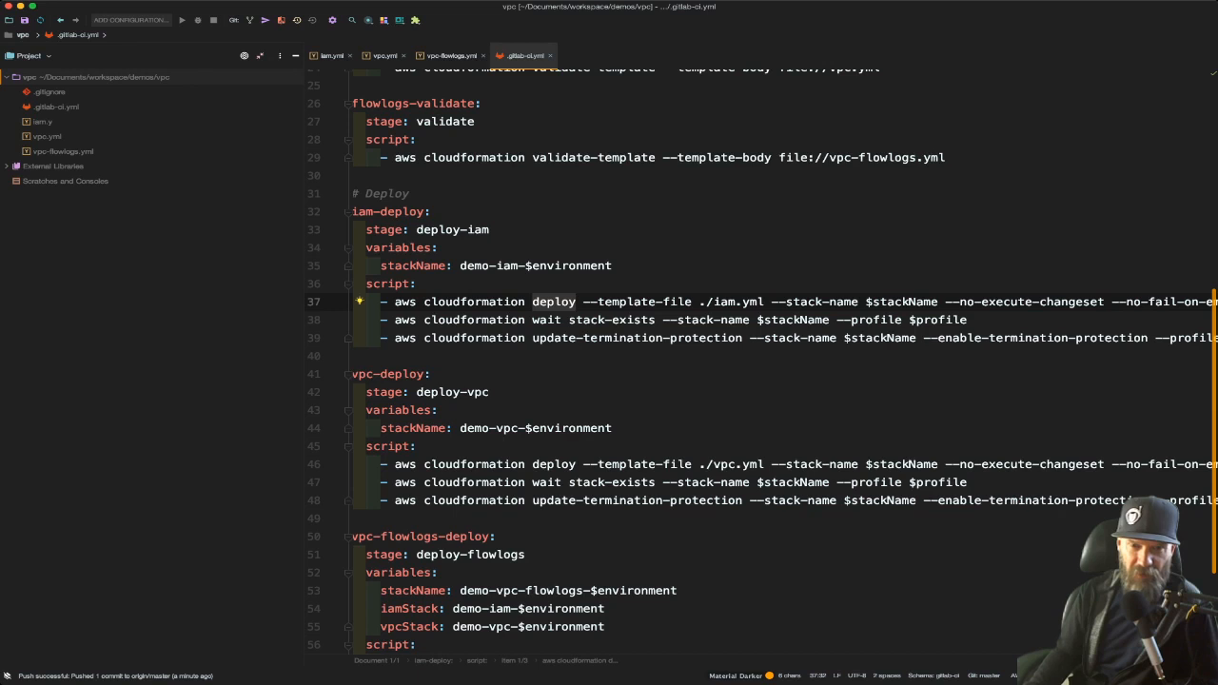
scroll(784, 361, "right", 3)
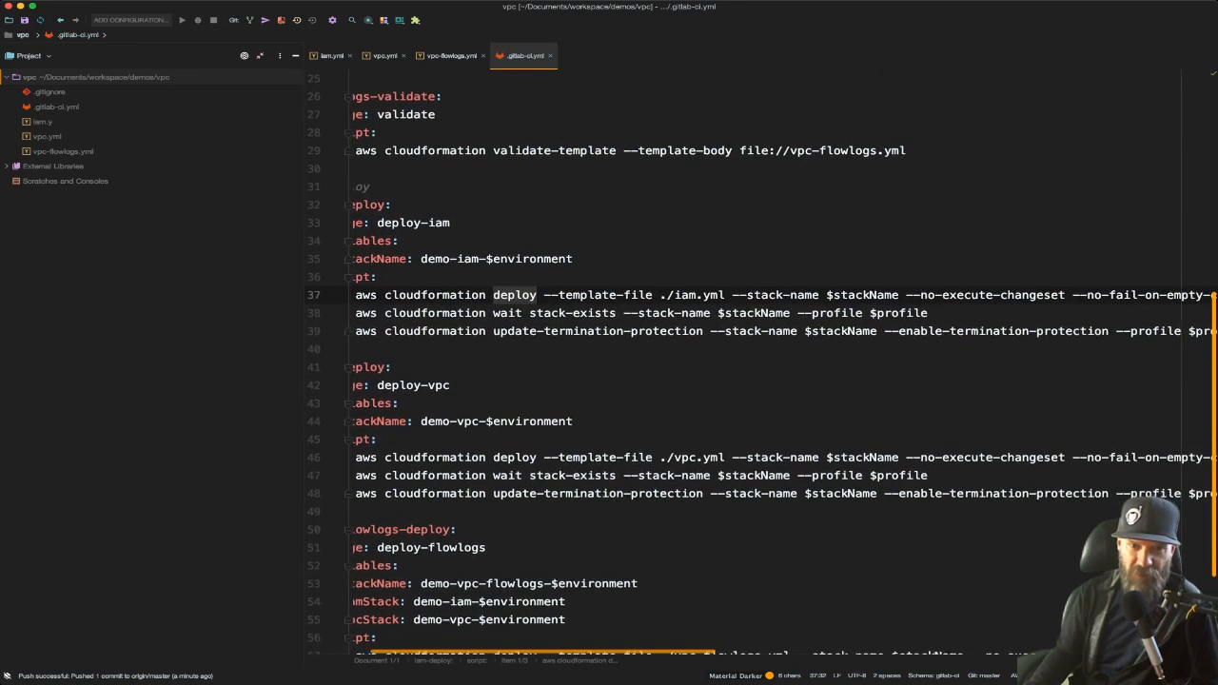
left_click_drag(906, 295, 1066, 295)
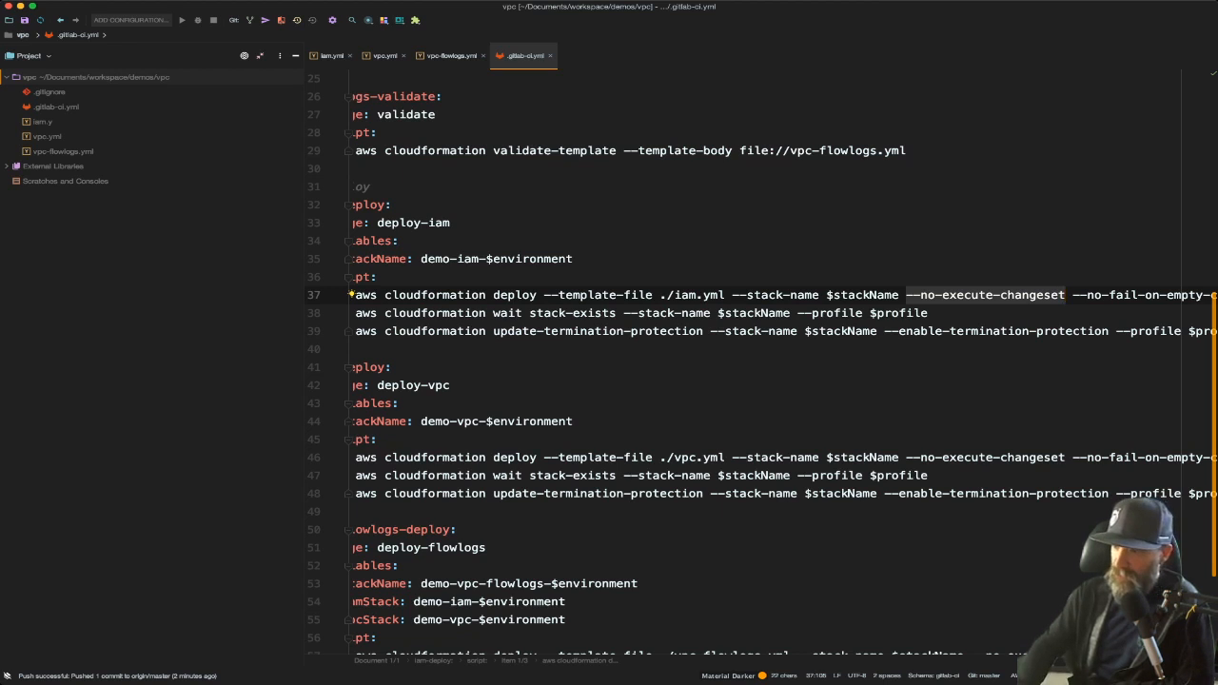
Open the demo-iam-development stack's change set and execute it
key("super+Tab")
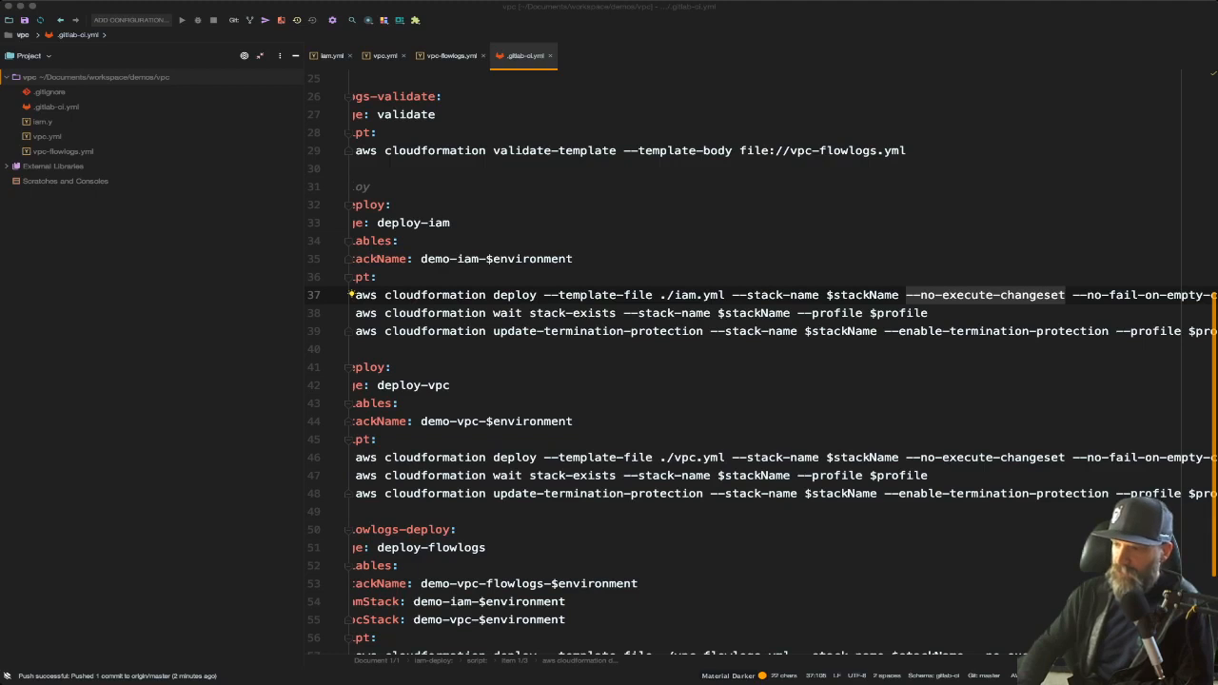
key("super+Tab")
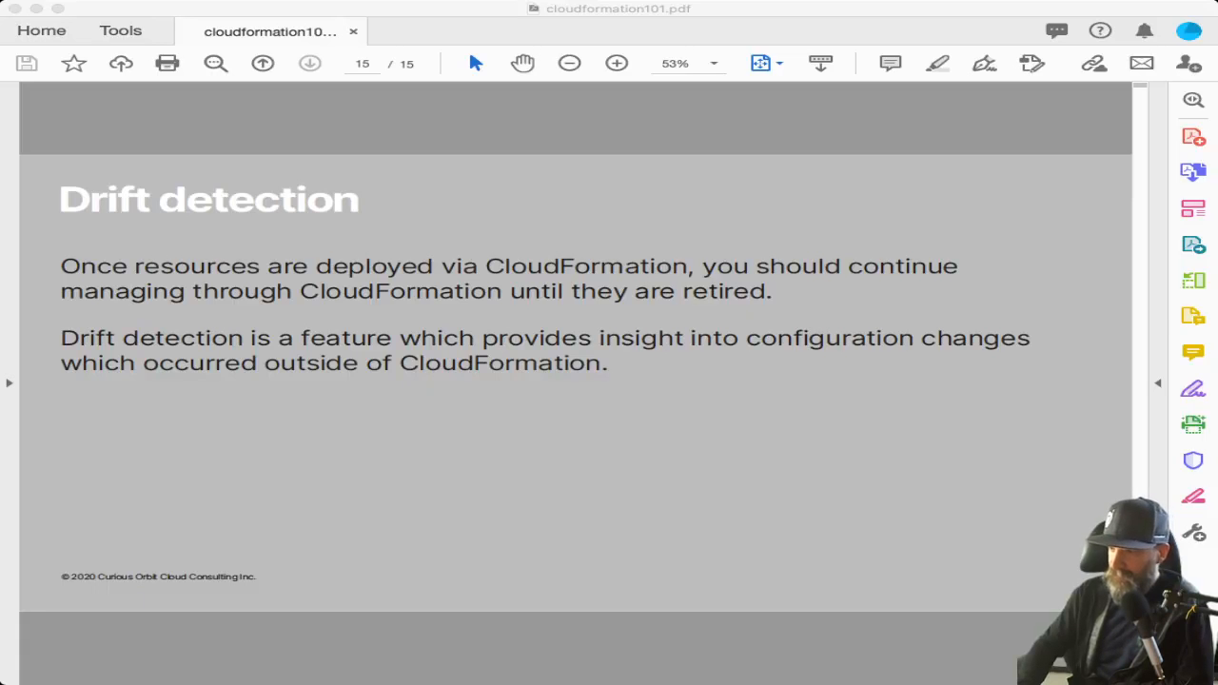
key("super+Tab")
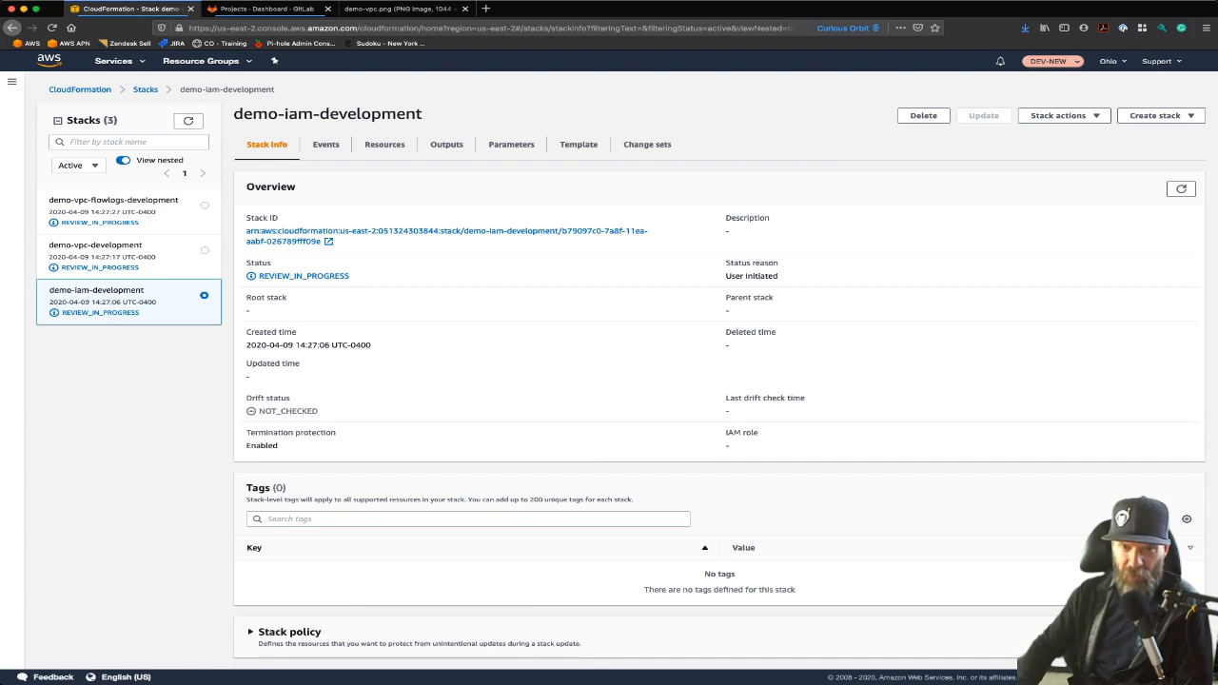
left_click(647, 143)
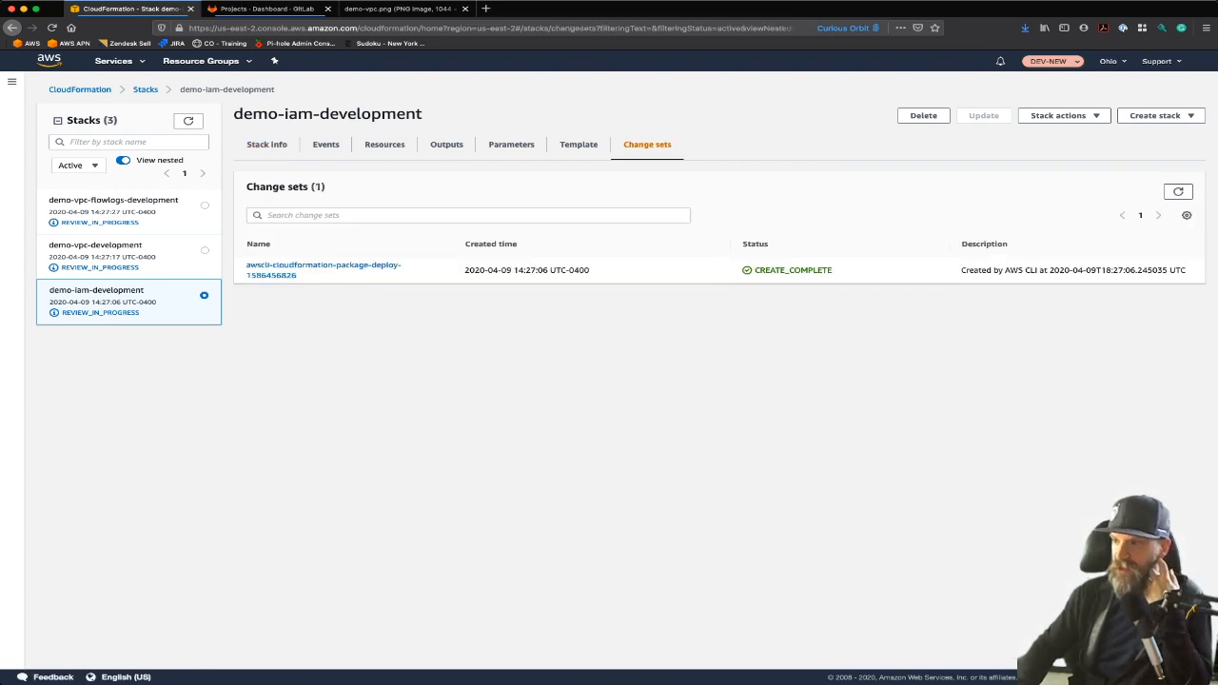
left_click(285, 269)
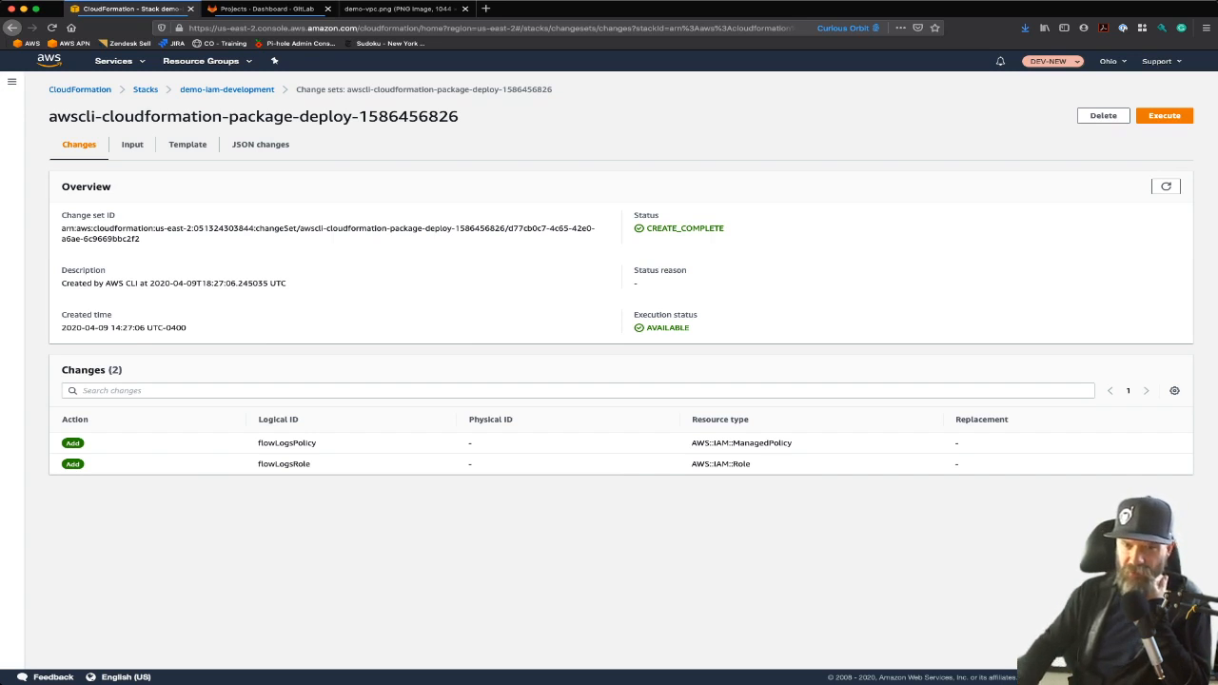
left_click(1164, 115)
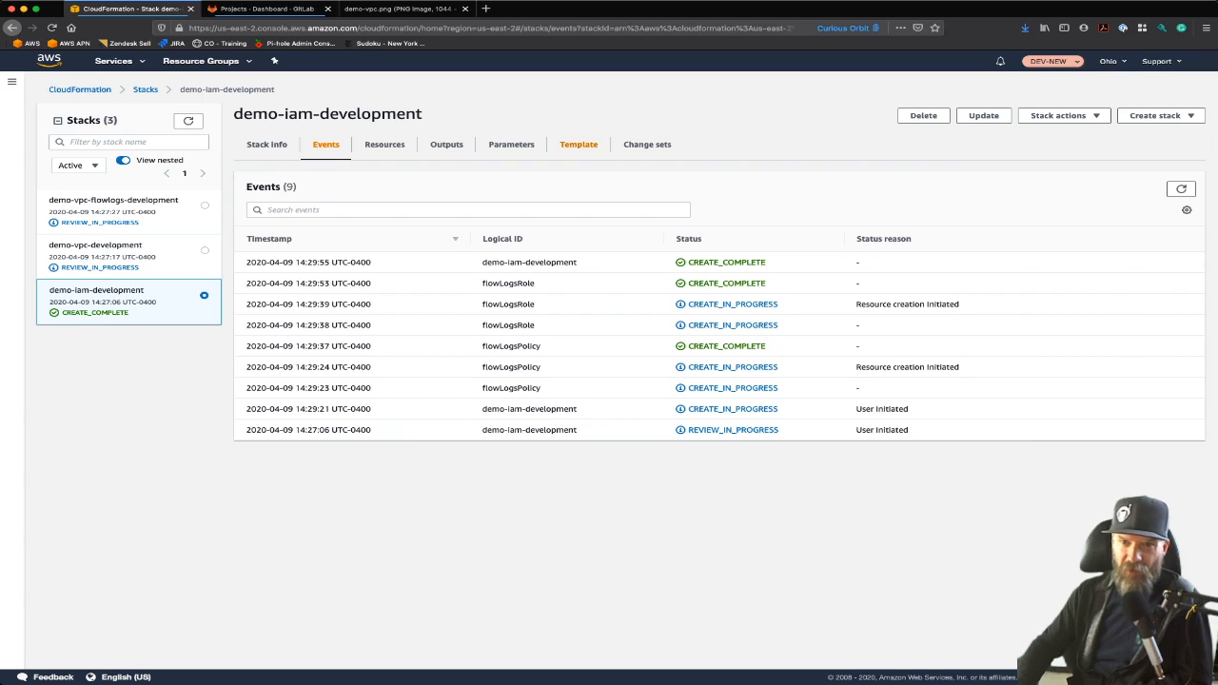
View the stack's Outputs and highlight the flowLogs-role part of the export name
left_click(446, 144)
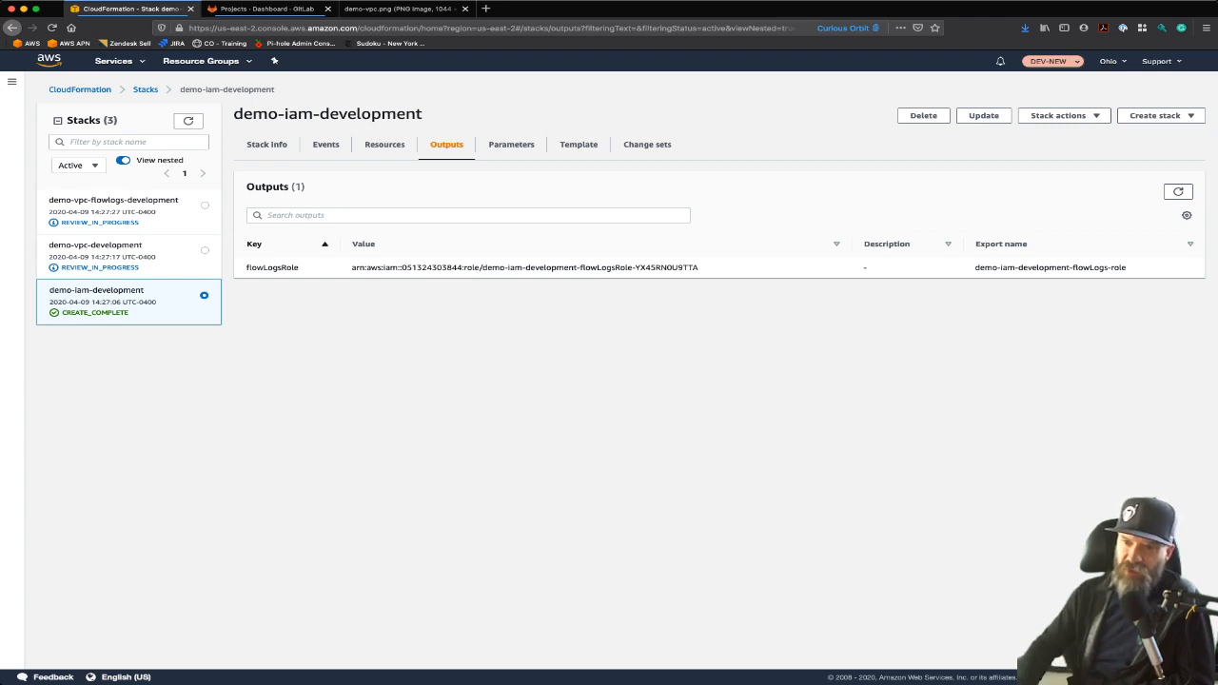
left_click_drag(975, 267, 1127, 267)
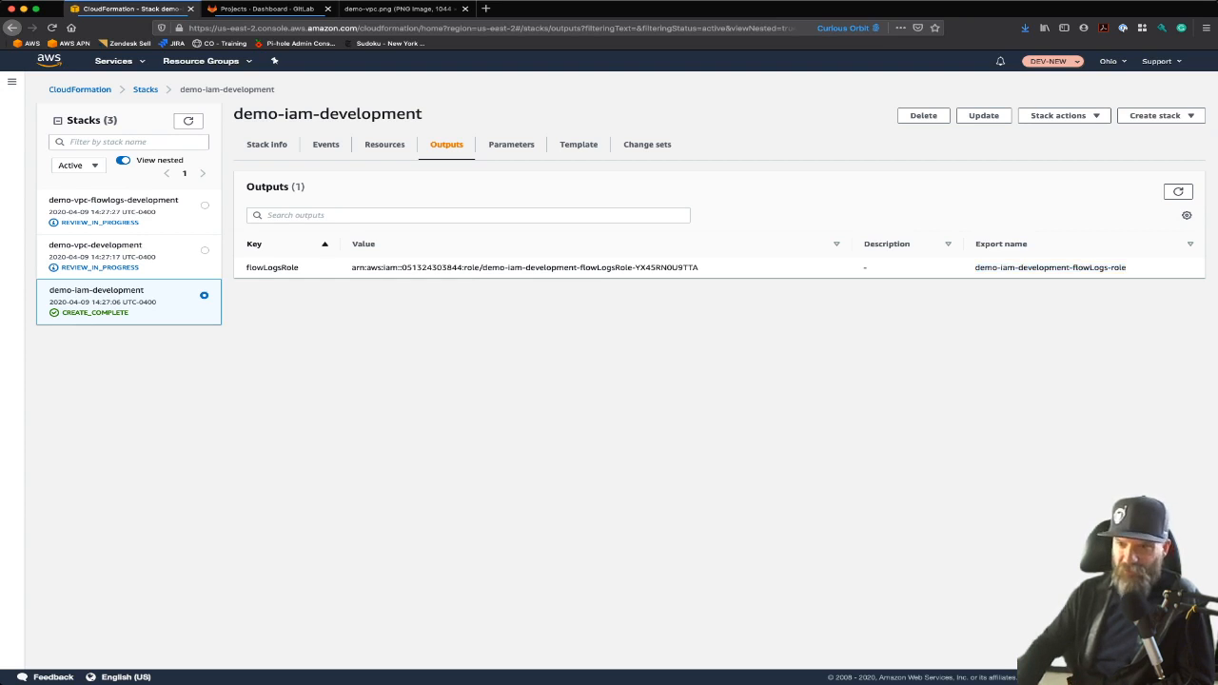
left_click_drag(976, 267, 1125, 267)
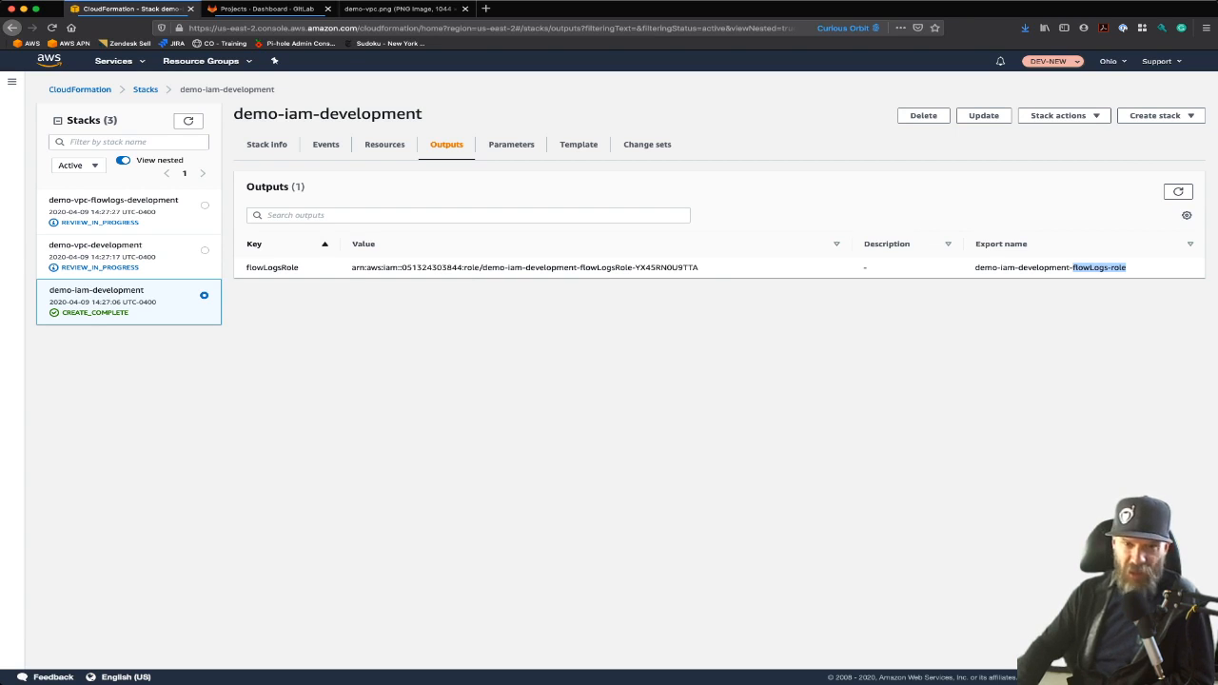
Open the demo-vpc-development change set, review both pages of its changes, and execute it
left_click(95, 245)
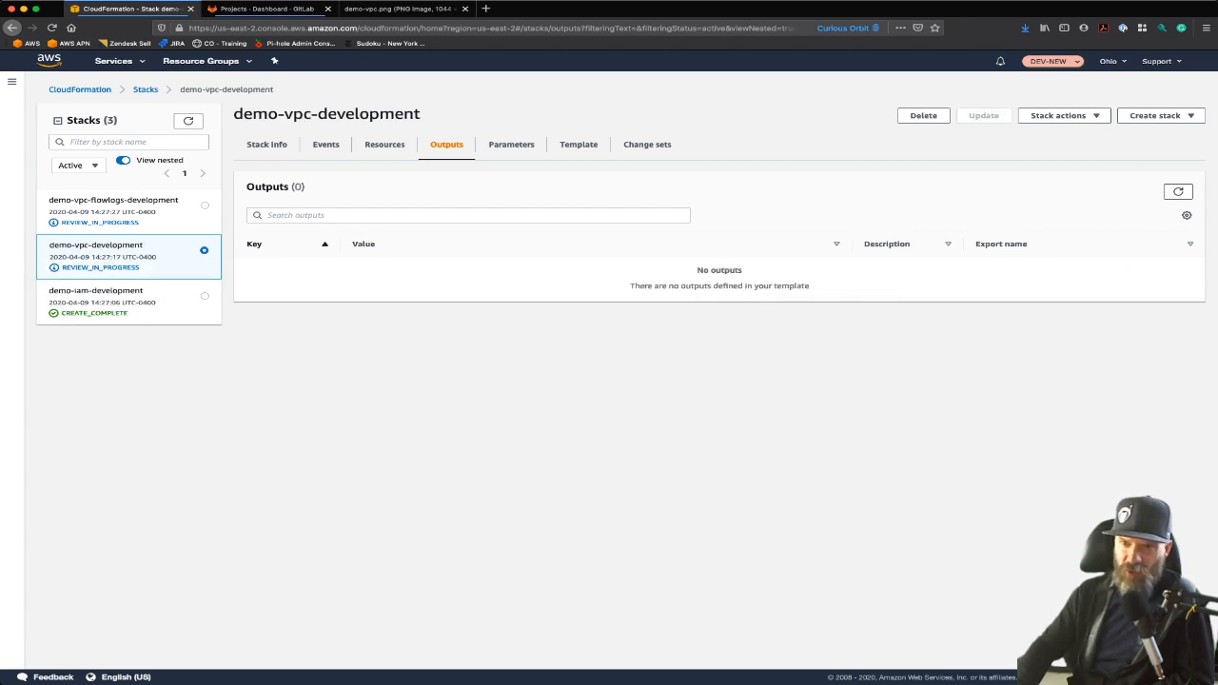
left_click(647, 144)
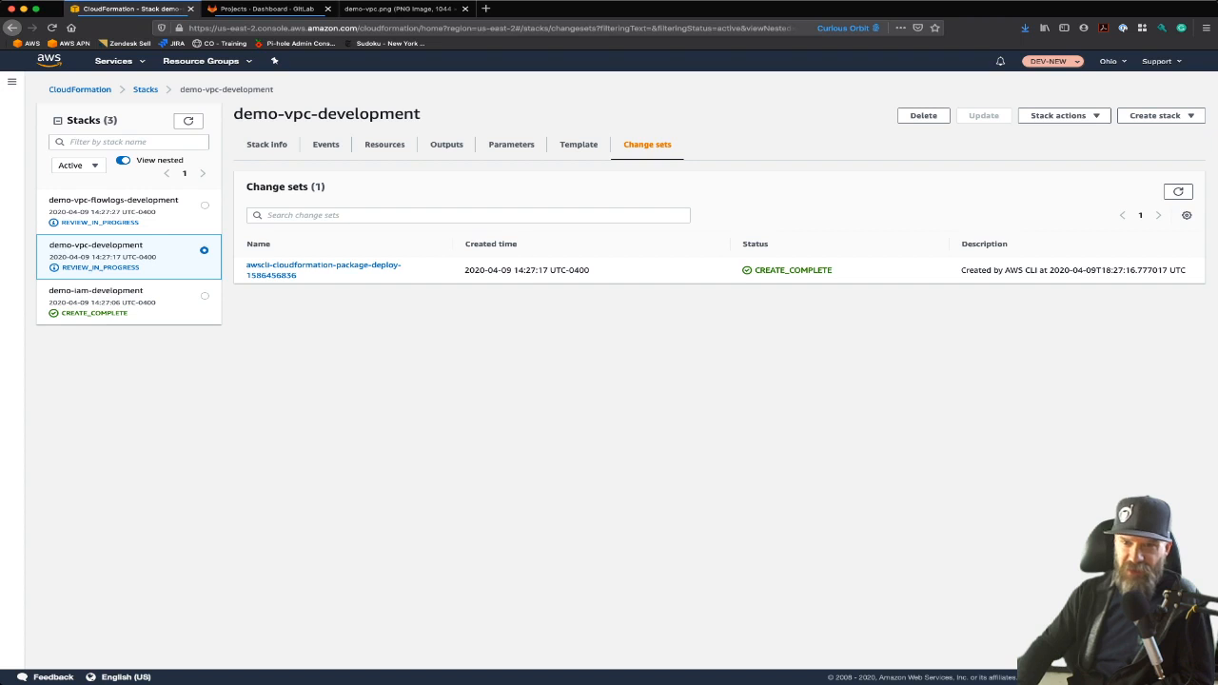
left_click(323, 270)
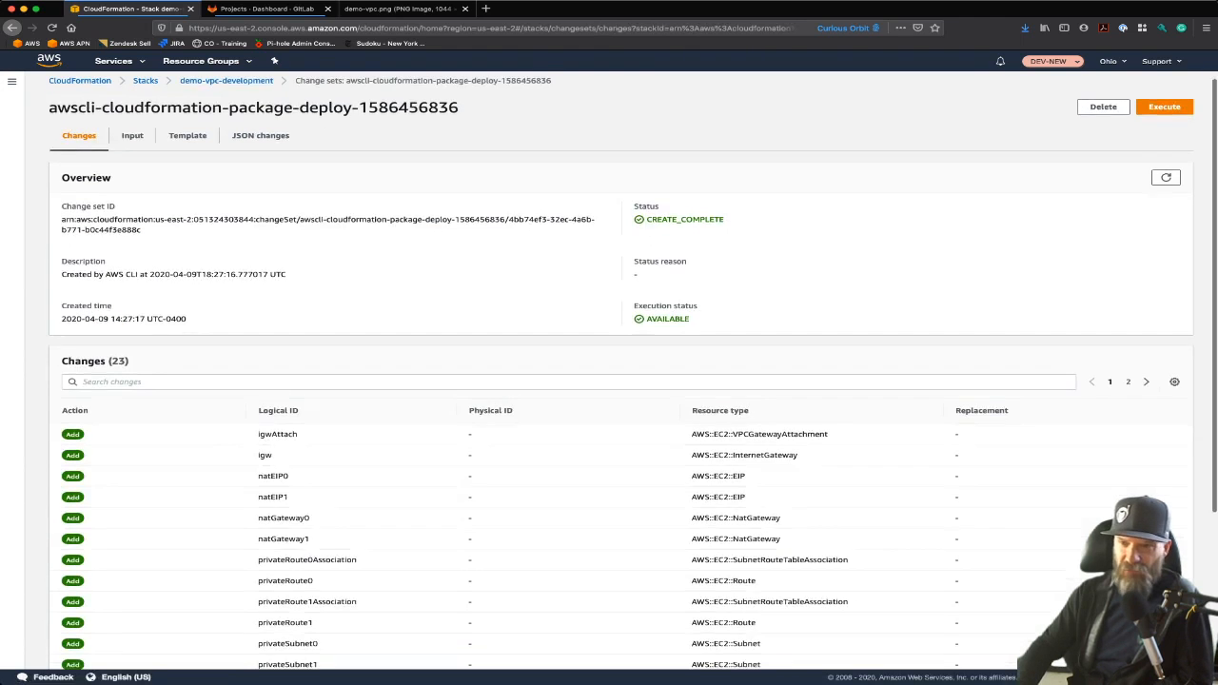
scroll(609, 381, "down", 5)
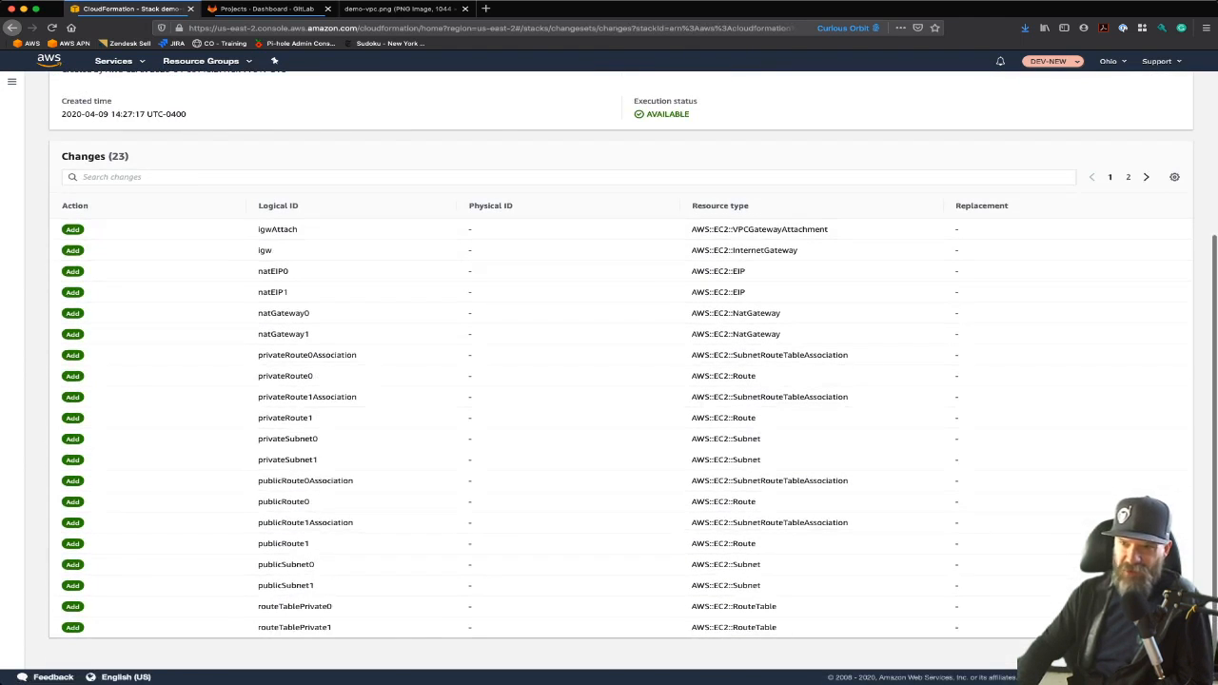
left_click(1128, 177)
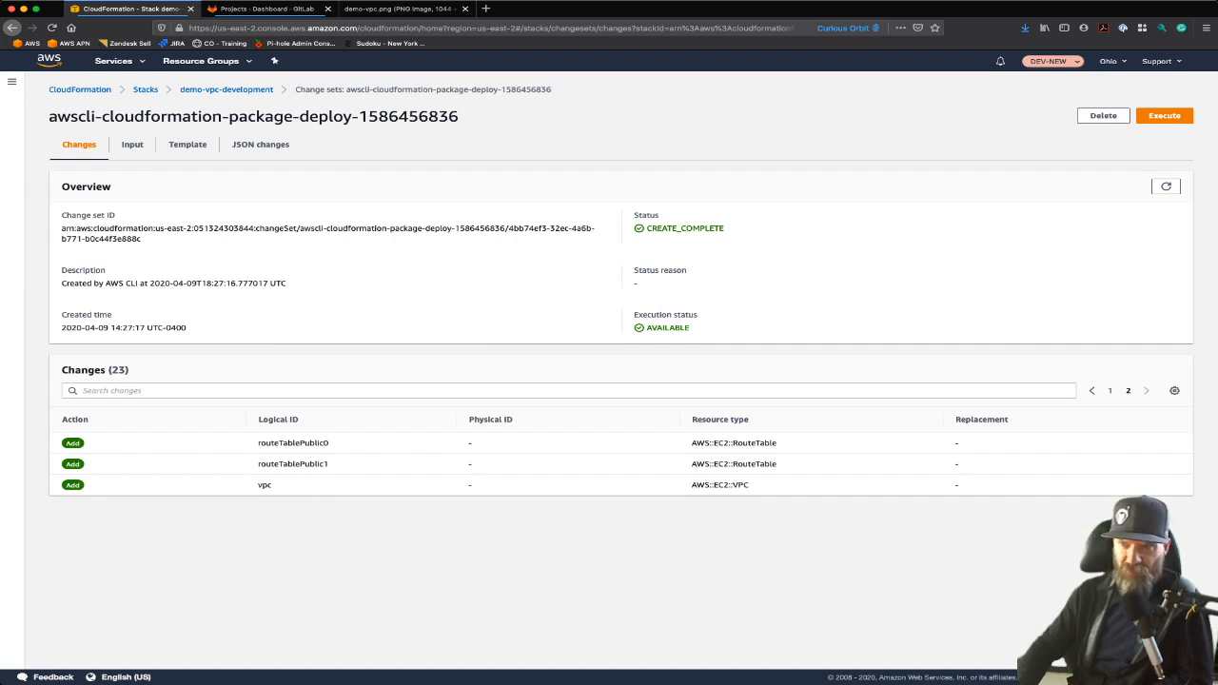
left_click(1164, 116)
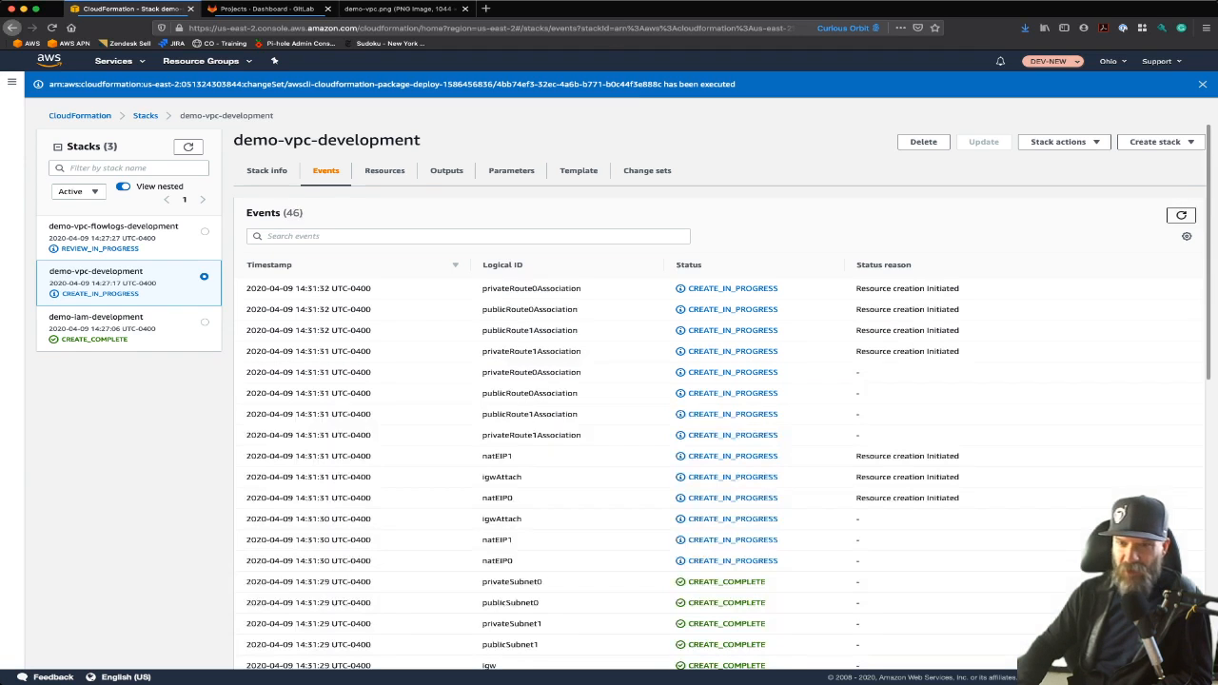
Scroll through the demo-vpc-development stack's creation events
scroll(719, 419, "down", 2)
scroll(719, 428, "down", 3)
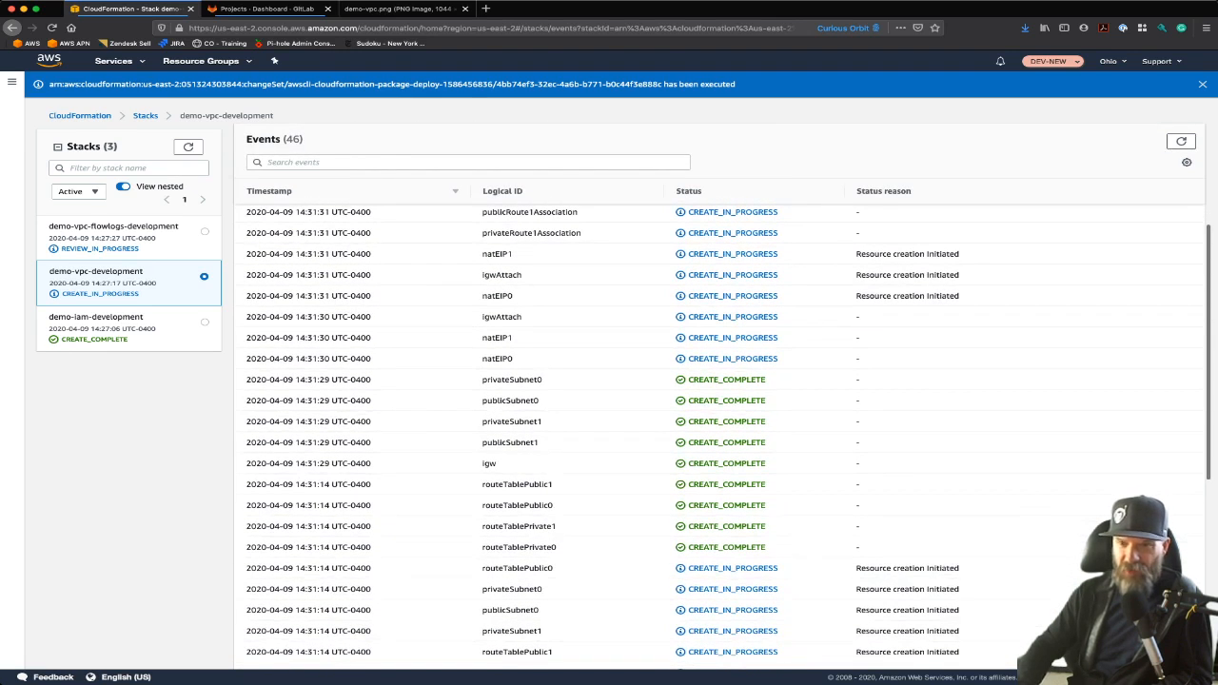
scroll(719, 419, "up", 4)
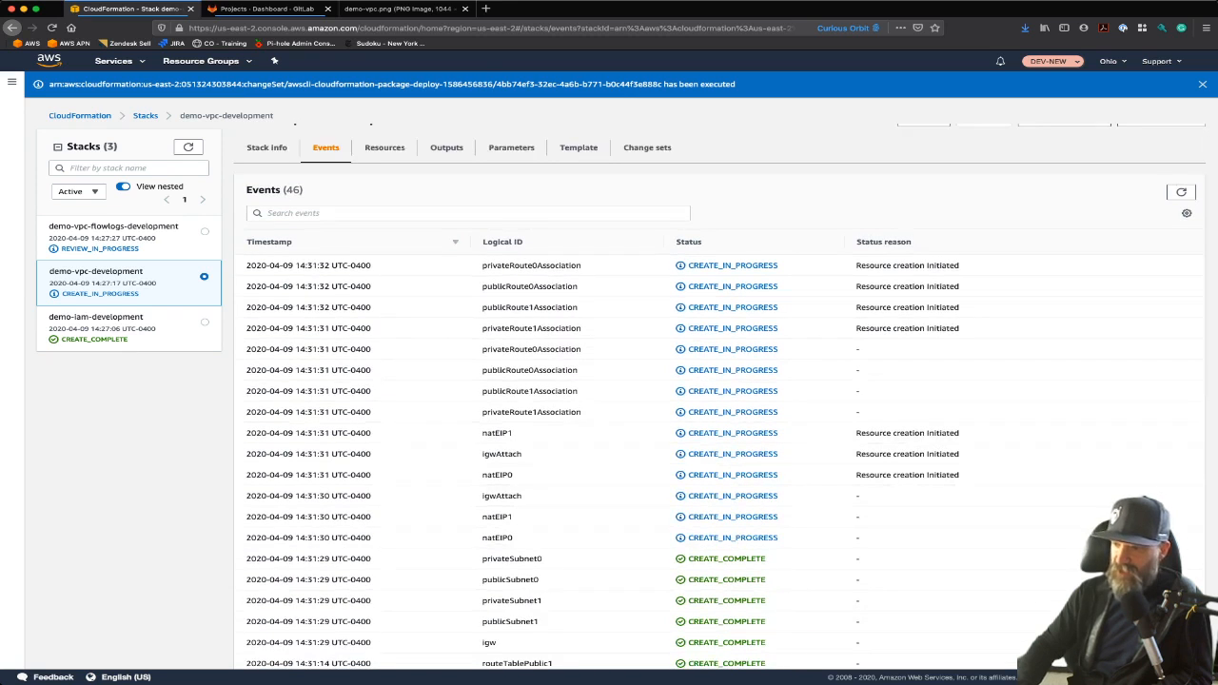
Return to iam.yml in the editor and place the cursor on the logs:CreateLogGroup action
key("super+Tab")
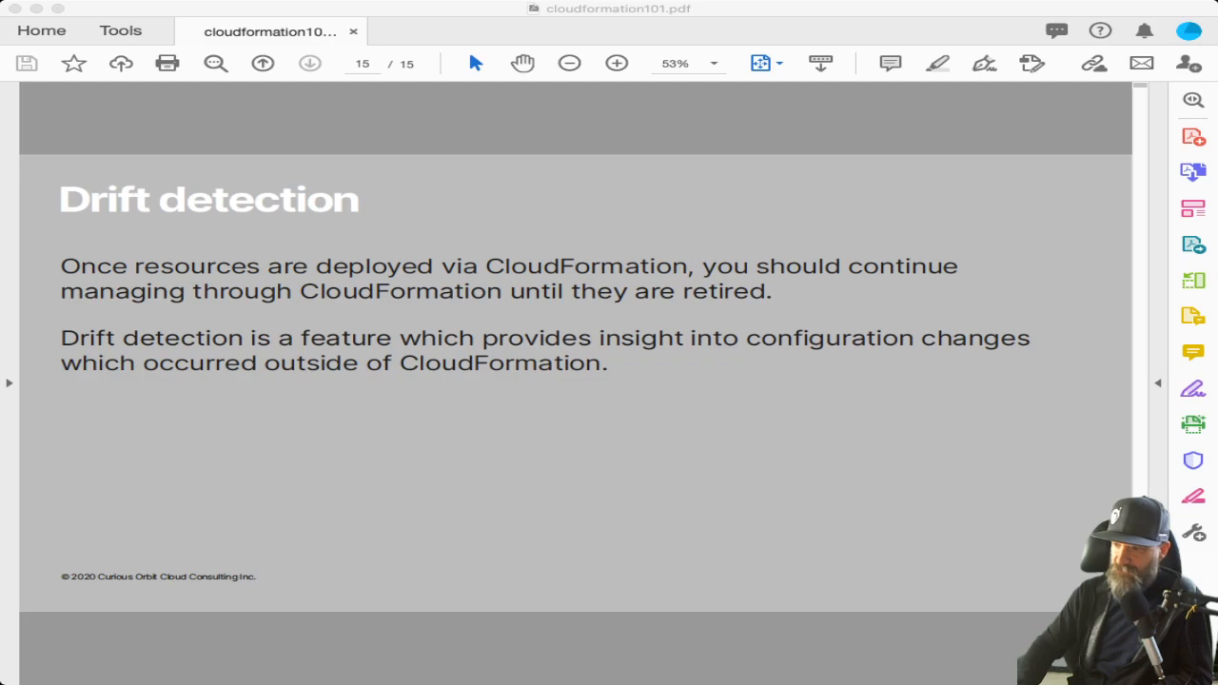
key("super+Tab")
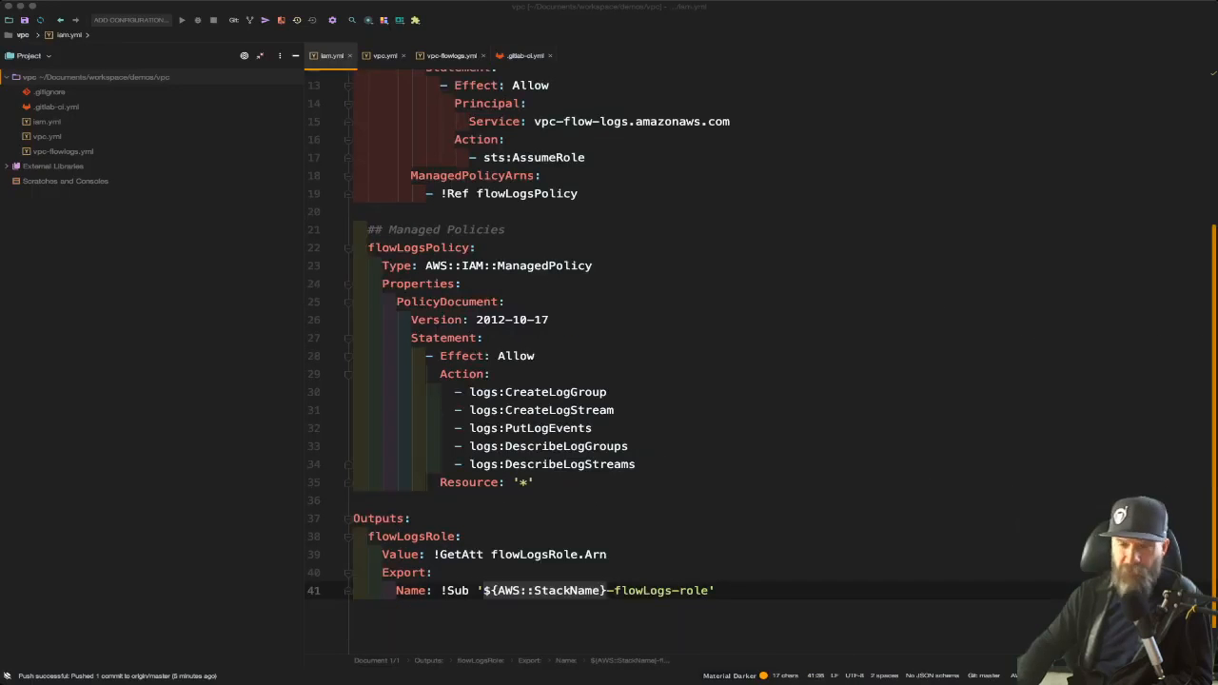
left_click(505, 392)
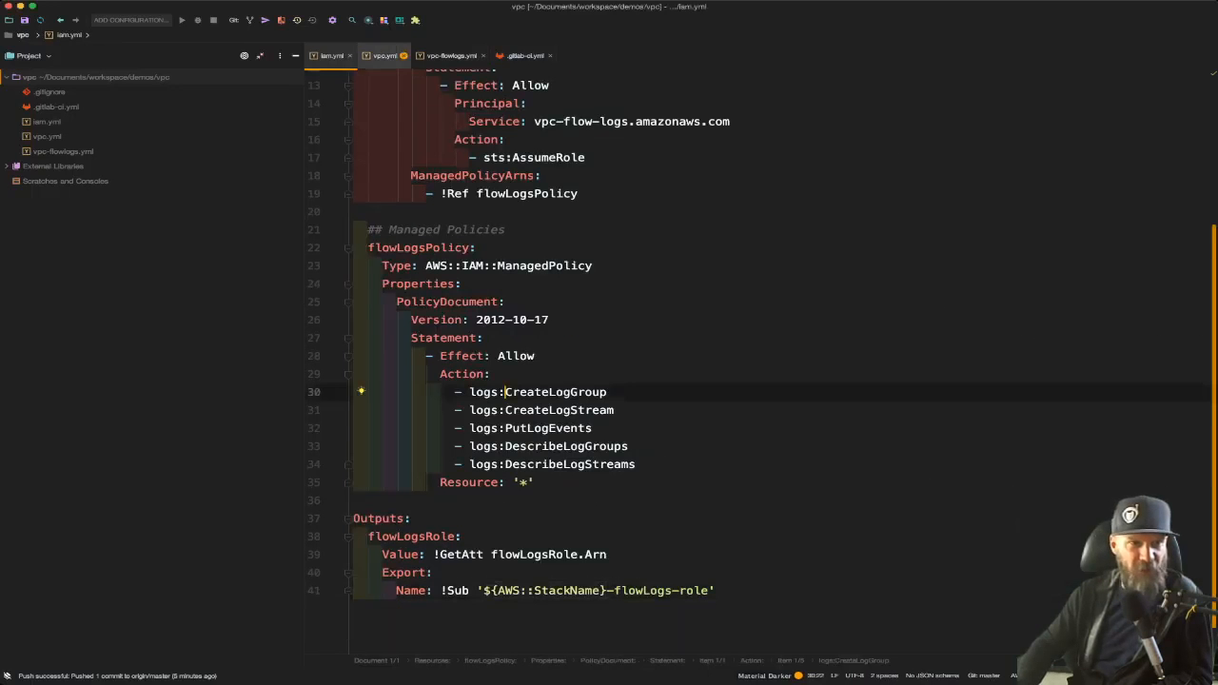
Walk through vpc.yml's resources, highlighting the VPC's CIDR reference, the internet gateway's dependency and the attachment's VpcId
left_click(384, 56)
scroll(609, 361, "down", 10)
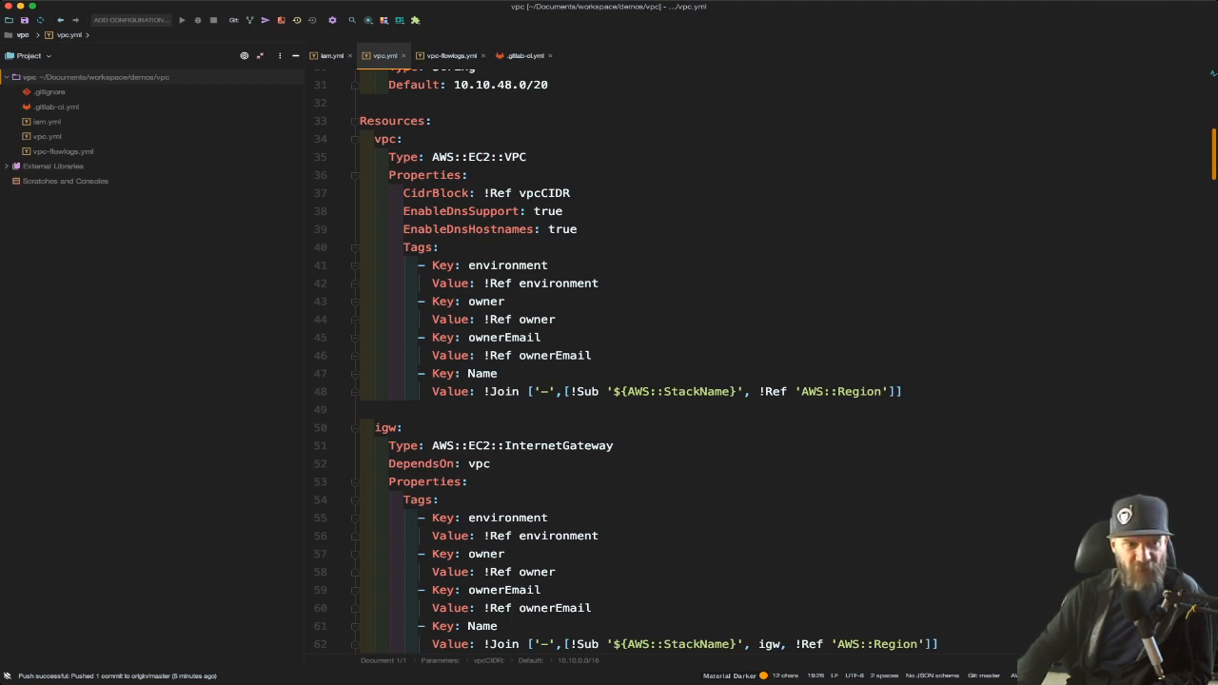
double_click(386, 427)
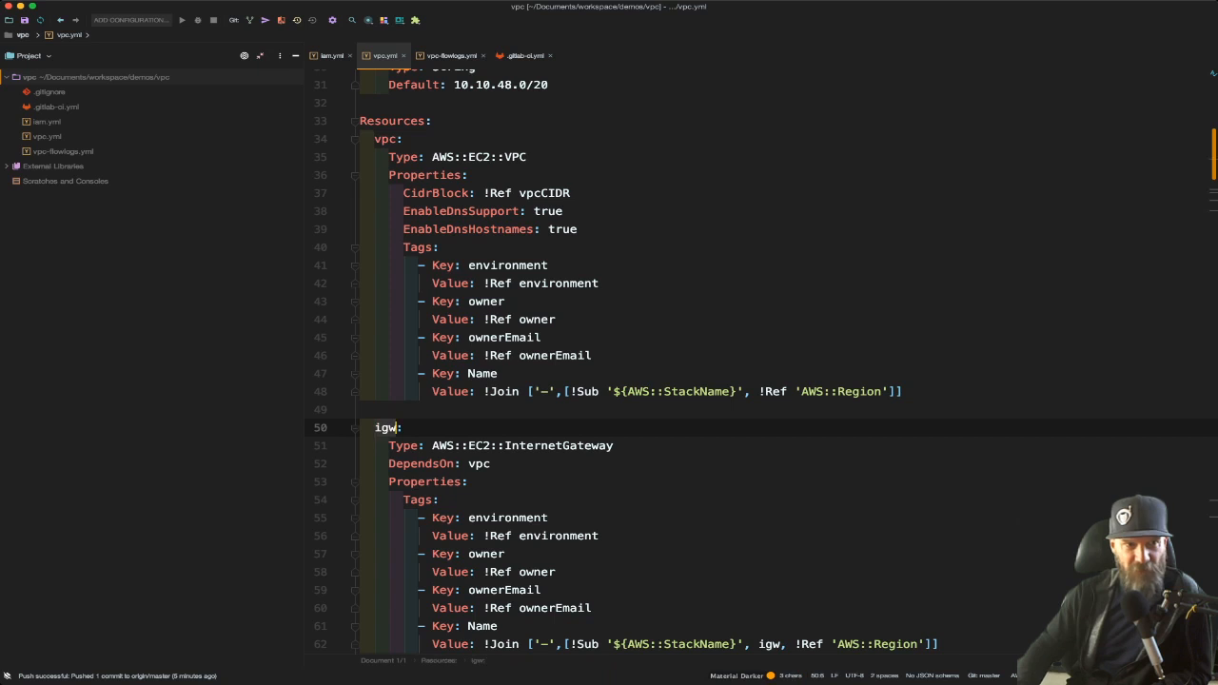
left_click_drag(375, 139, 548, 265)
left_click(549, 266)
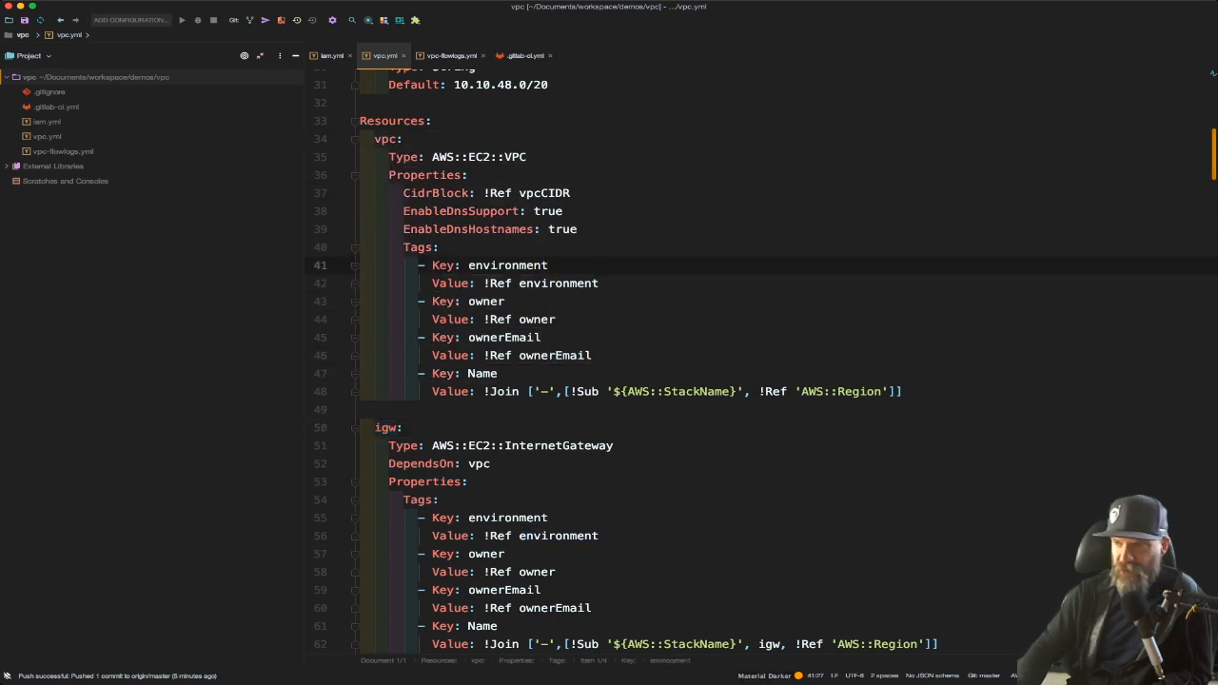
left_click_drag(484, 193, 570, 194)
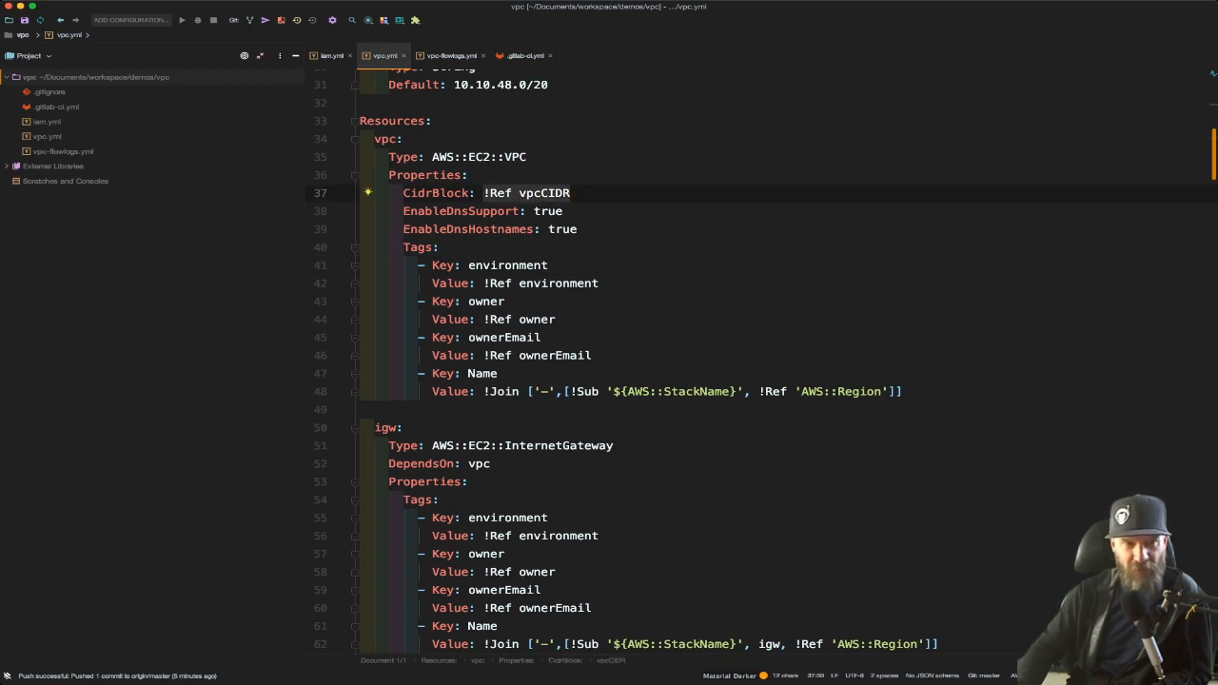
scroll(626, 362, "down", 3)
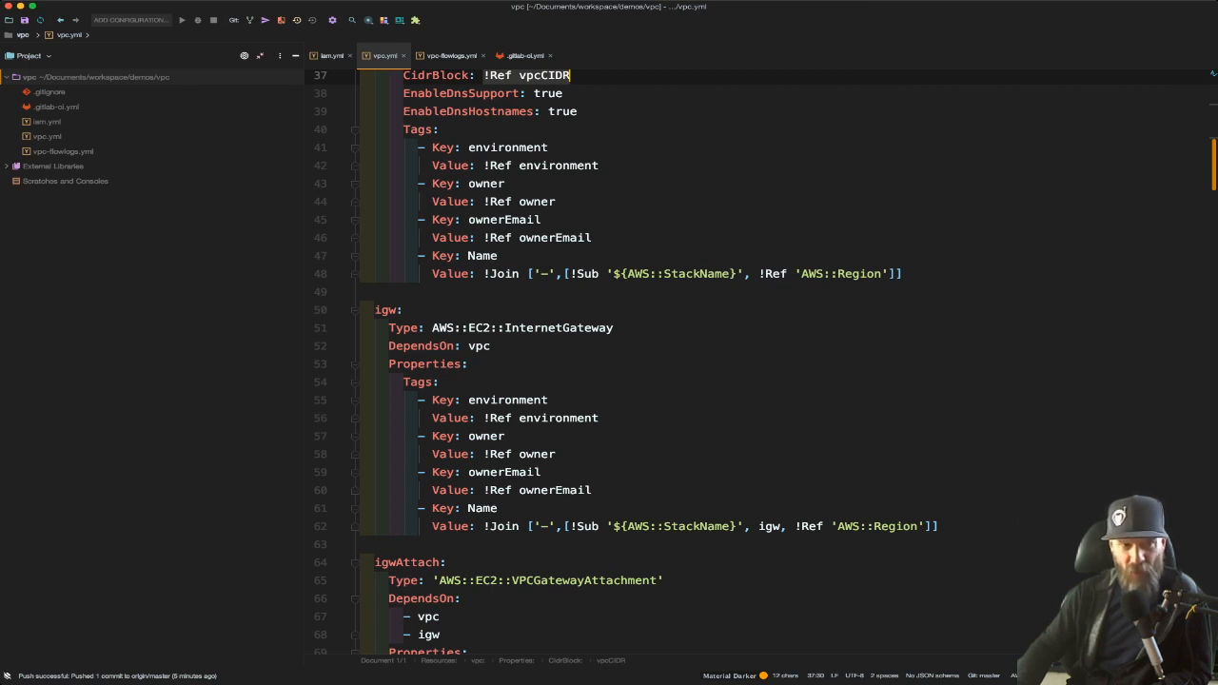
left_click_drag(491, 347, 383, 346)
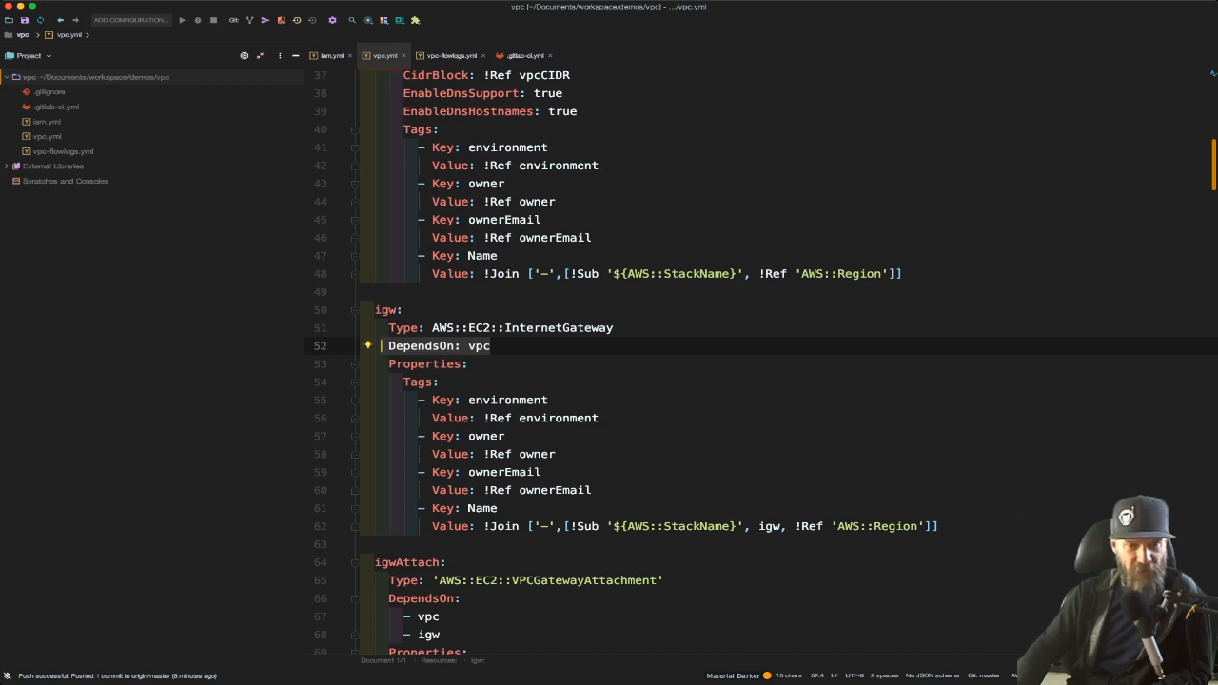
scroll(761, 362, "down", 6)
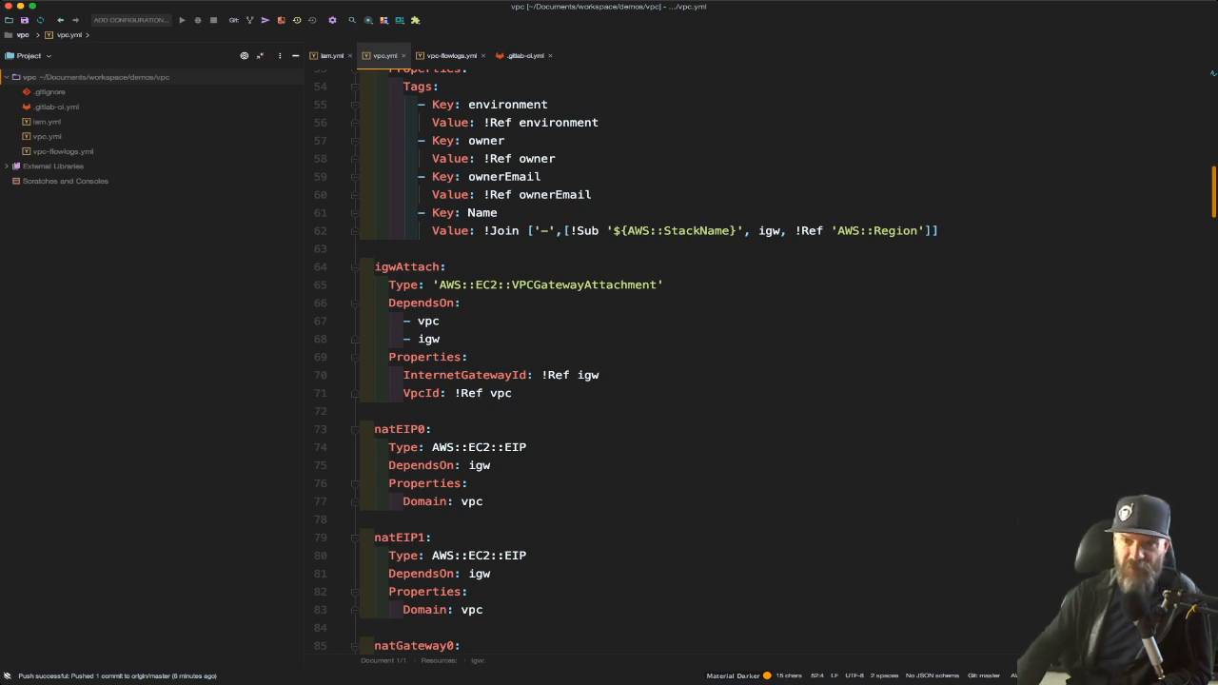
key("super+Tab")
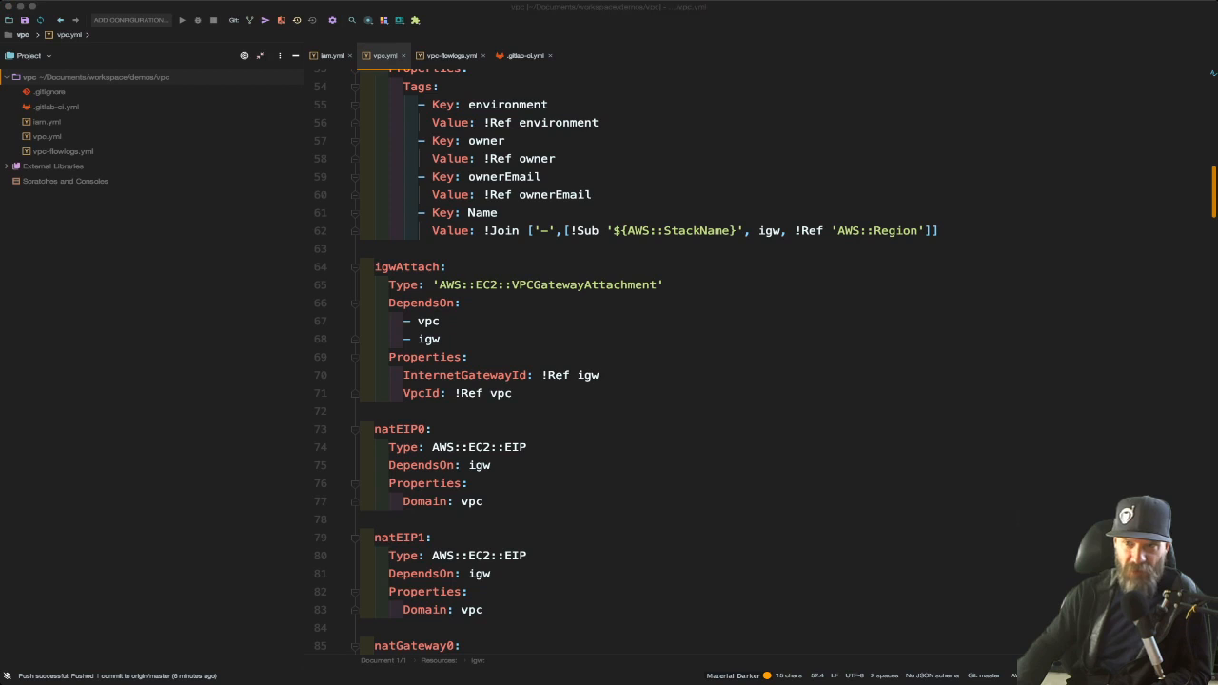
left_click(514, 393)
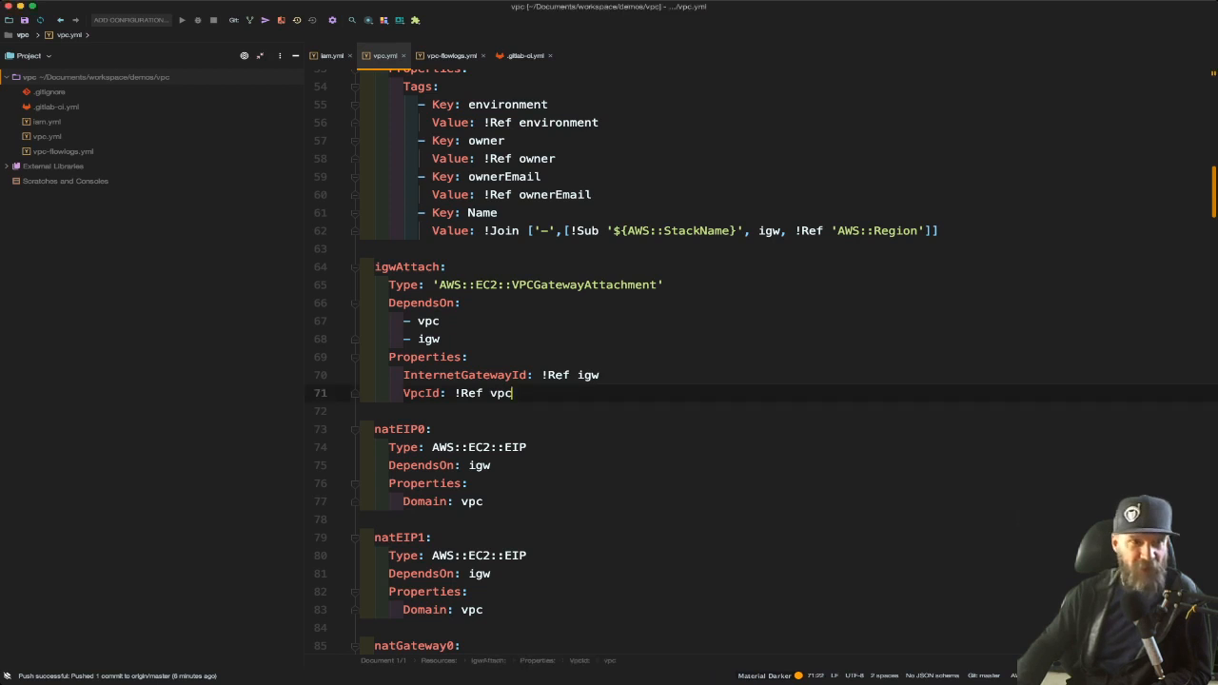
left_click(331, 56)
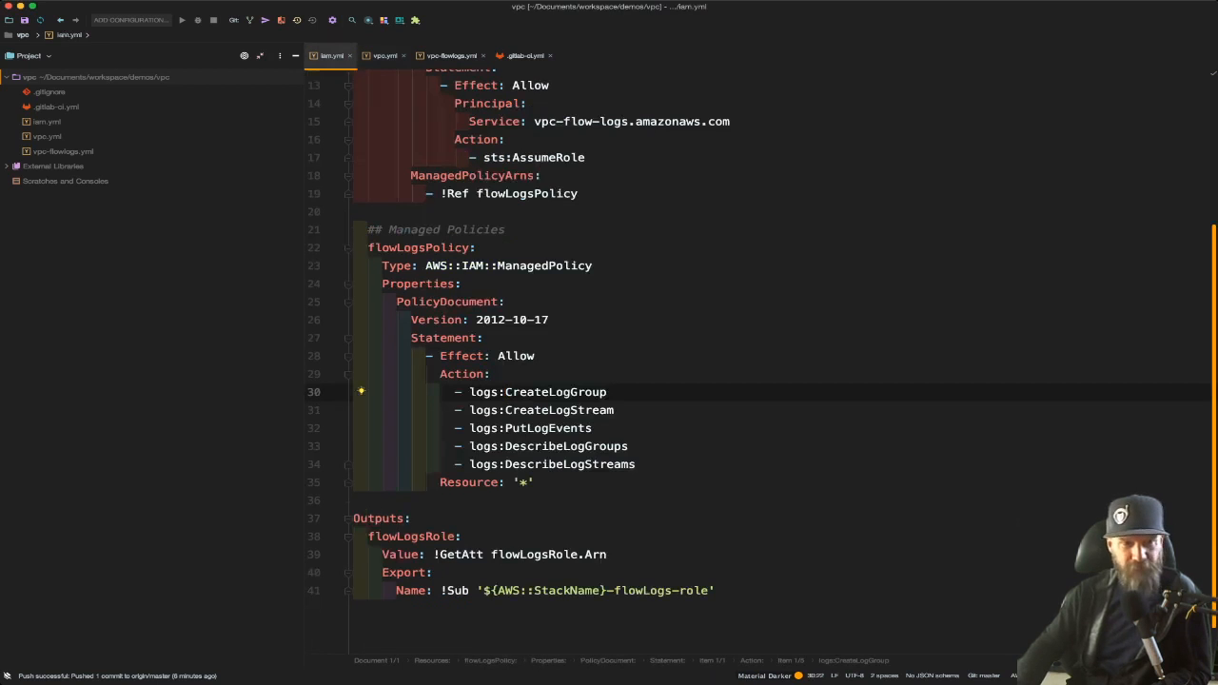
Add an ec2:StopInstances action to flowLogsPolicy's action list in iam.yml
left_click(638, 465)
key("Return")
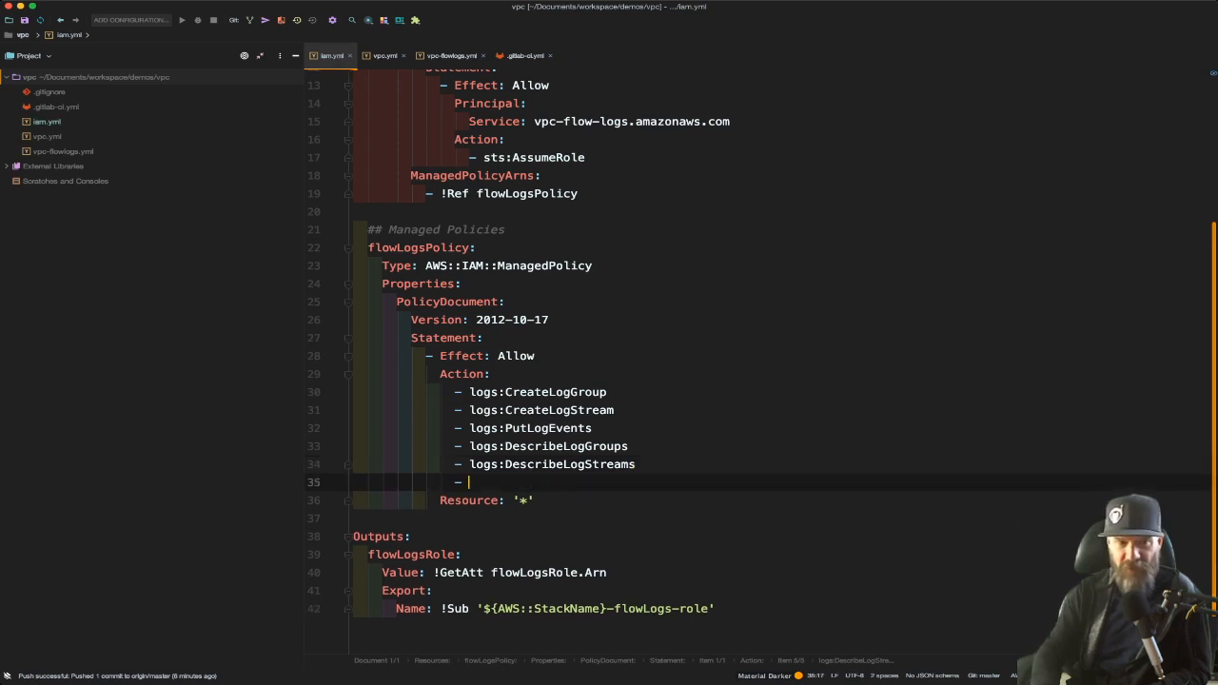
type("-")
key("BackSpace")
type("ec2:")
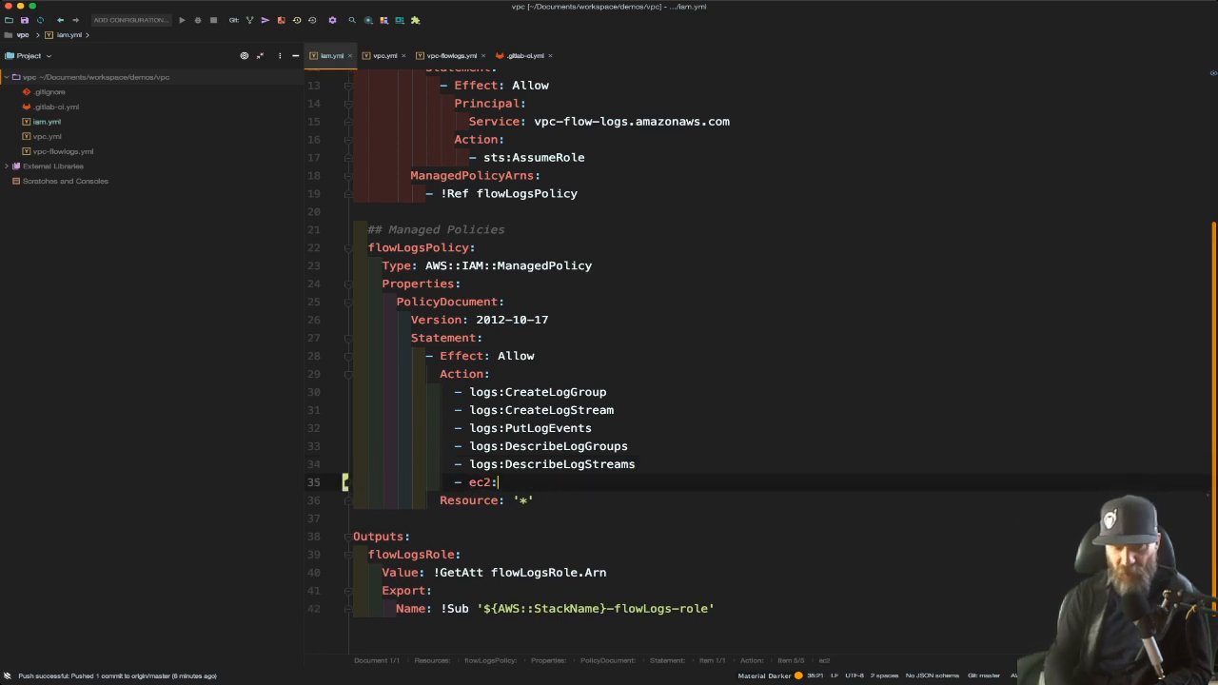
type("StopInstances")
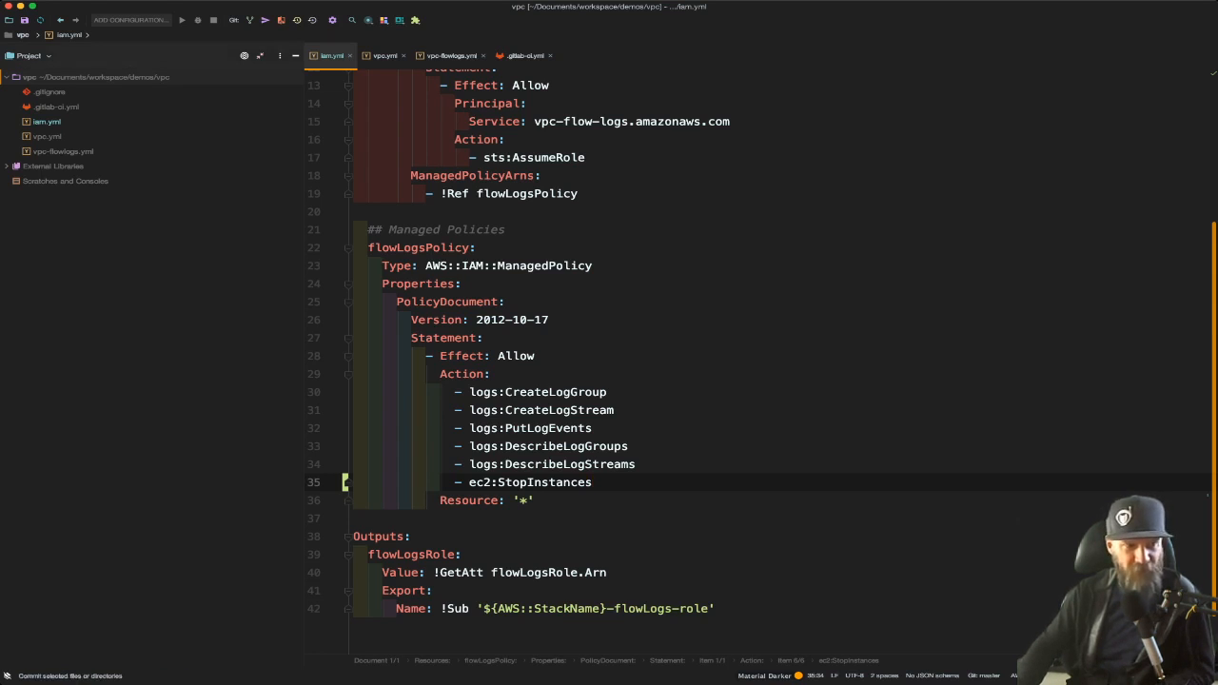
Commit the iam.yml policy change
key("super+k")
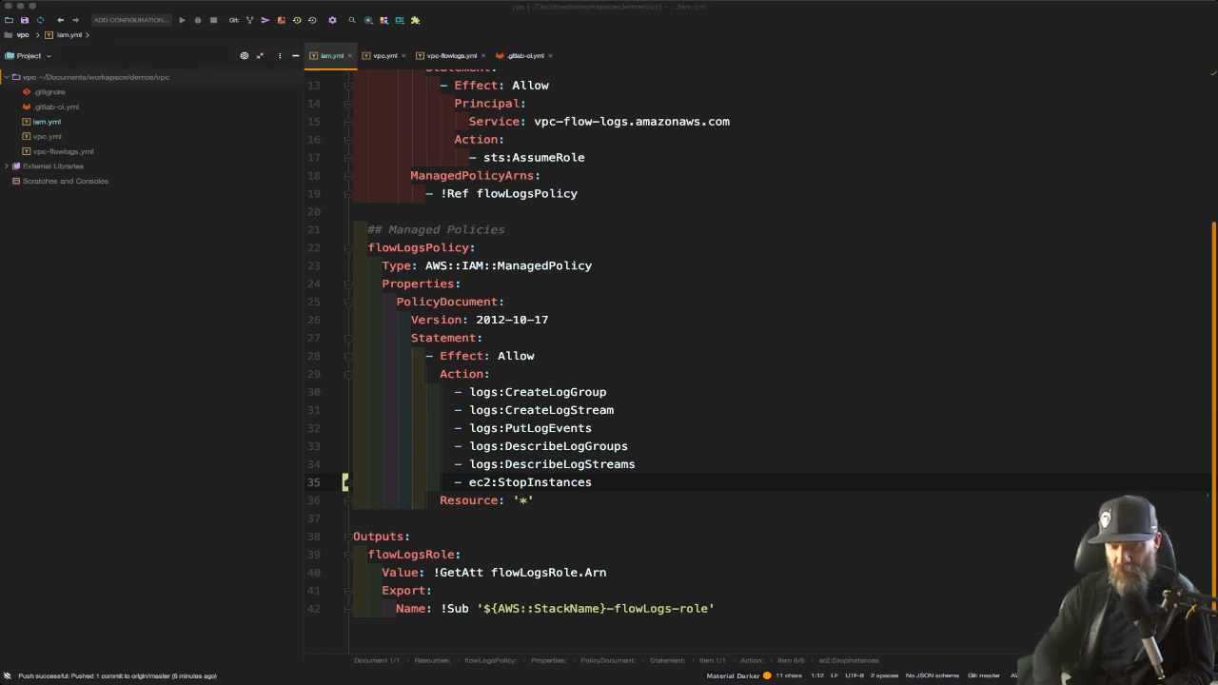
type("addin")
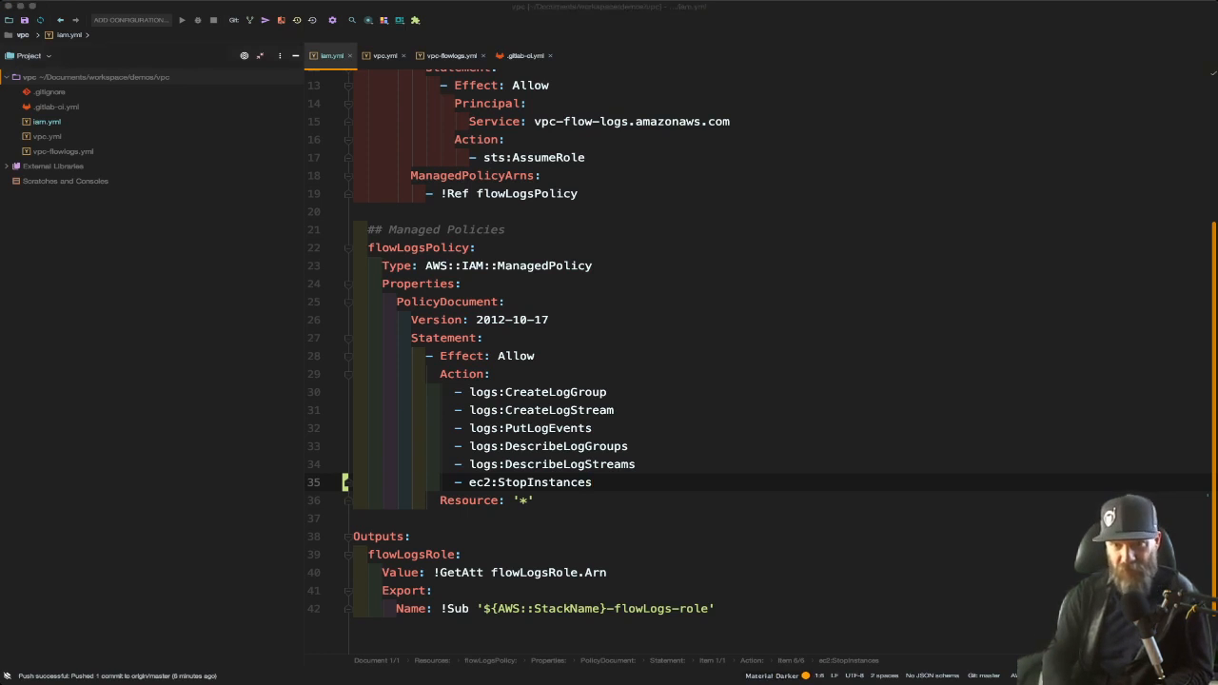
type("g ec2 st")
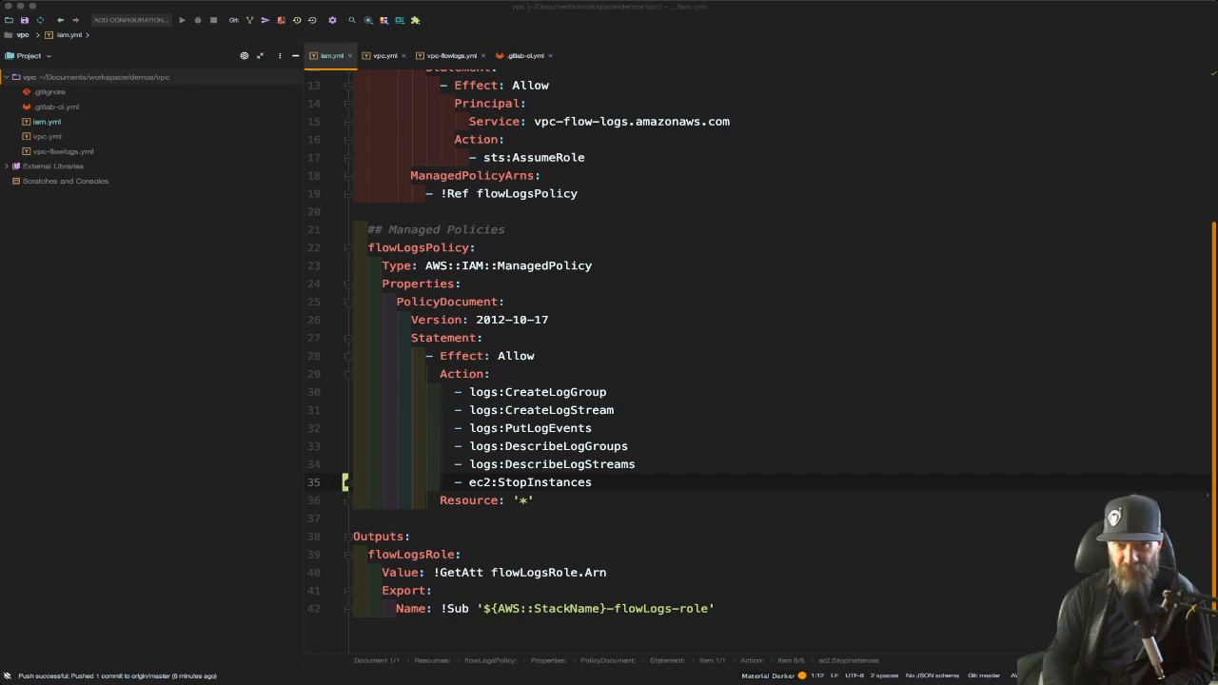
key("Escape")
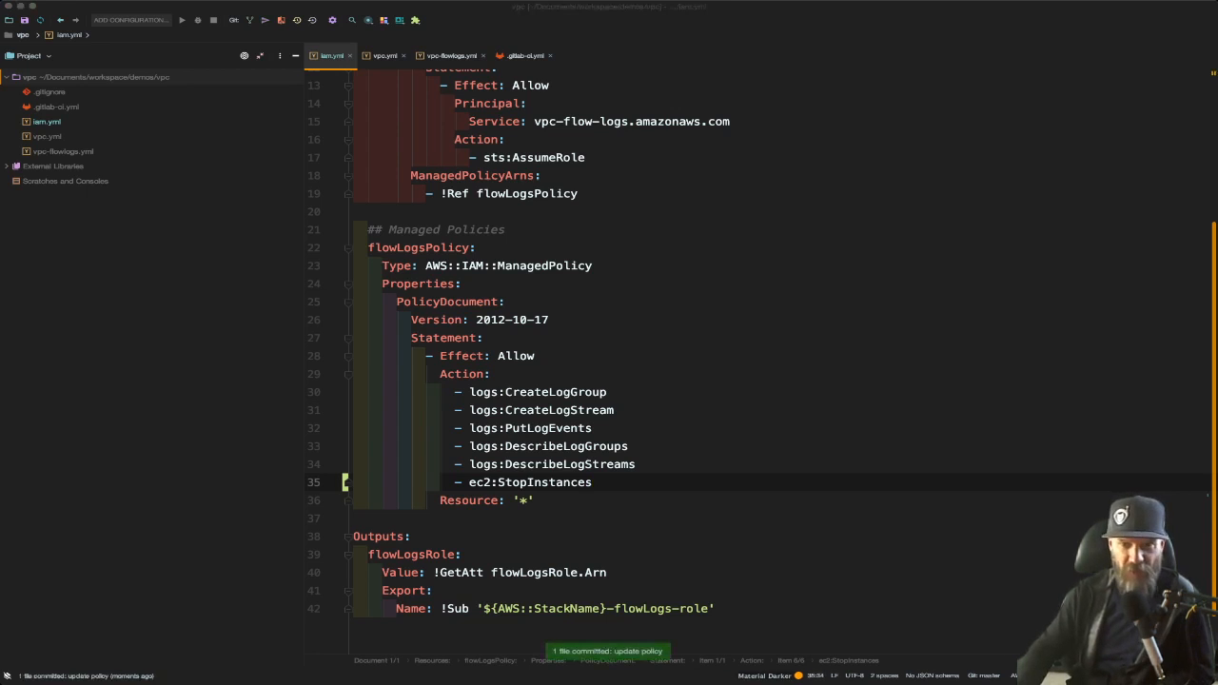
key("Return")
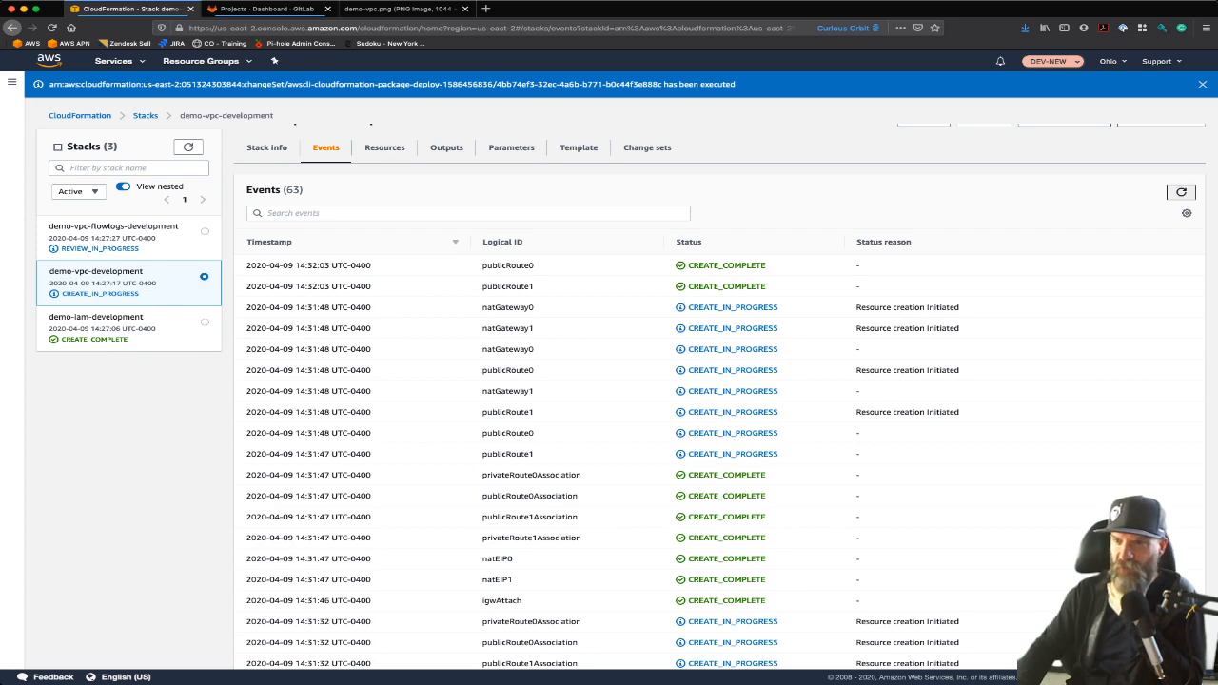
Open the demo-iam-development stack's new change set, view the flowLogsPolicy in IAM, and execute the change set
left_click(96, 317)
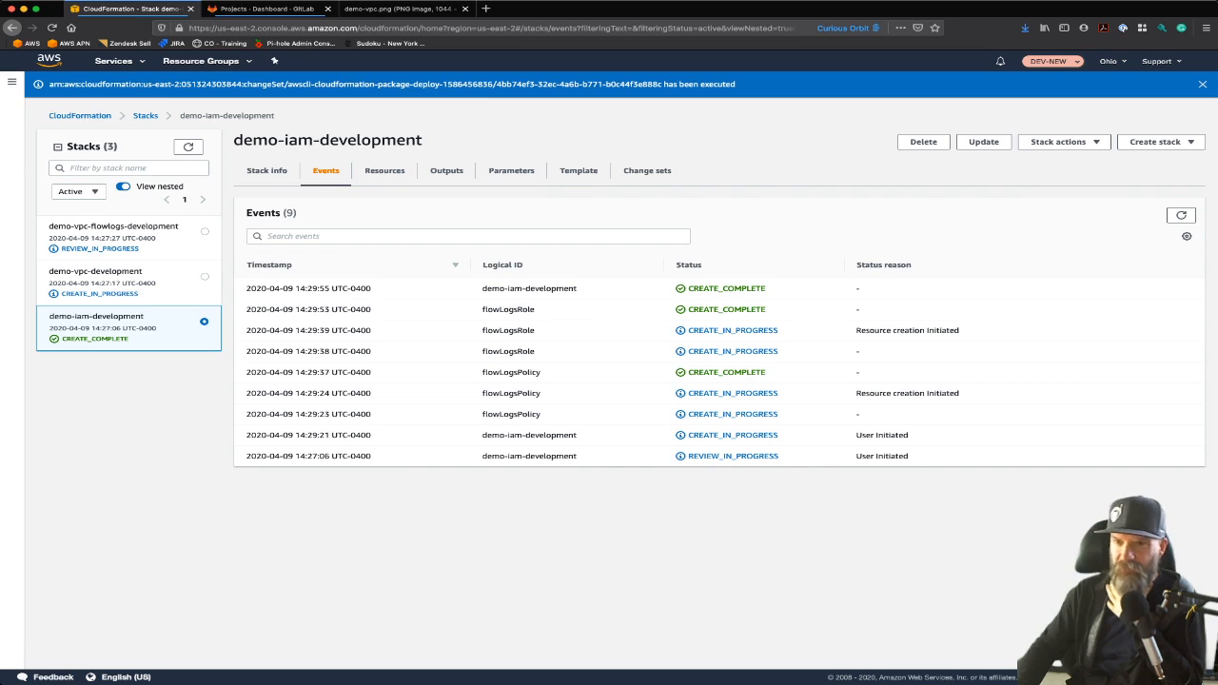
left_click(647, 170)
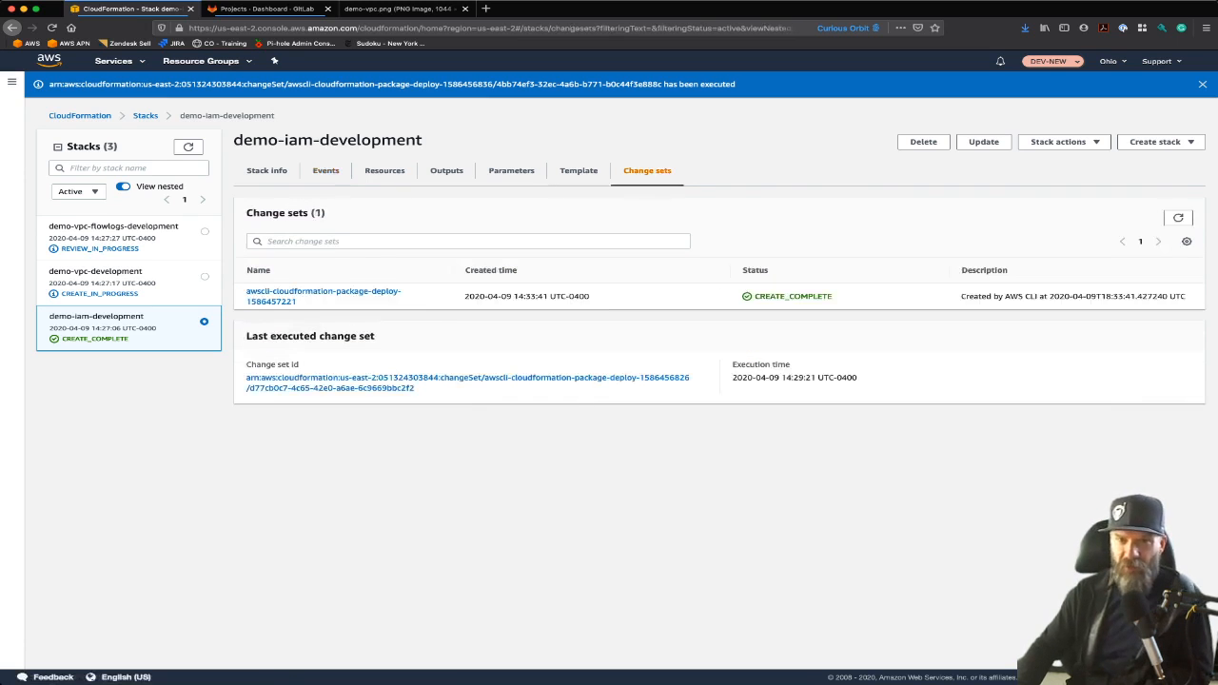
left_click(286, 293)
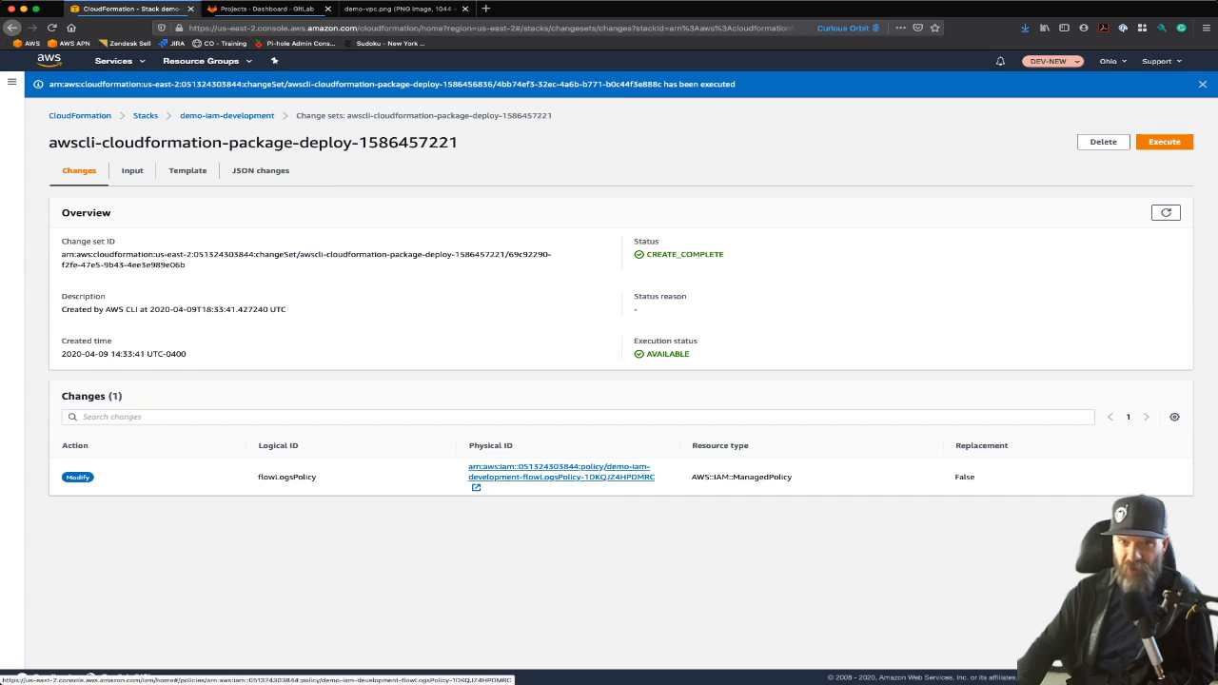
left_click(533, 472)
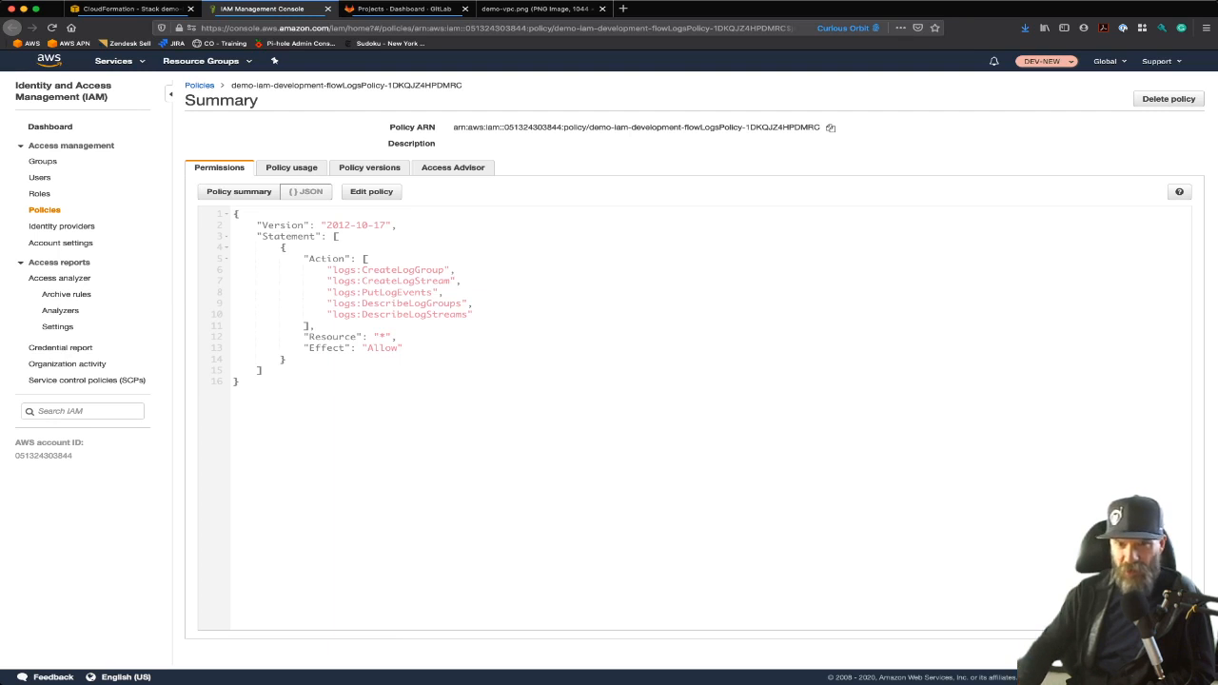
left_click(124, 8)
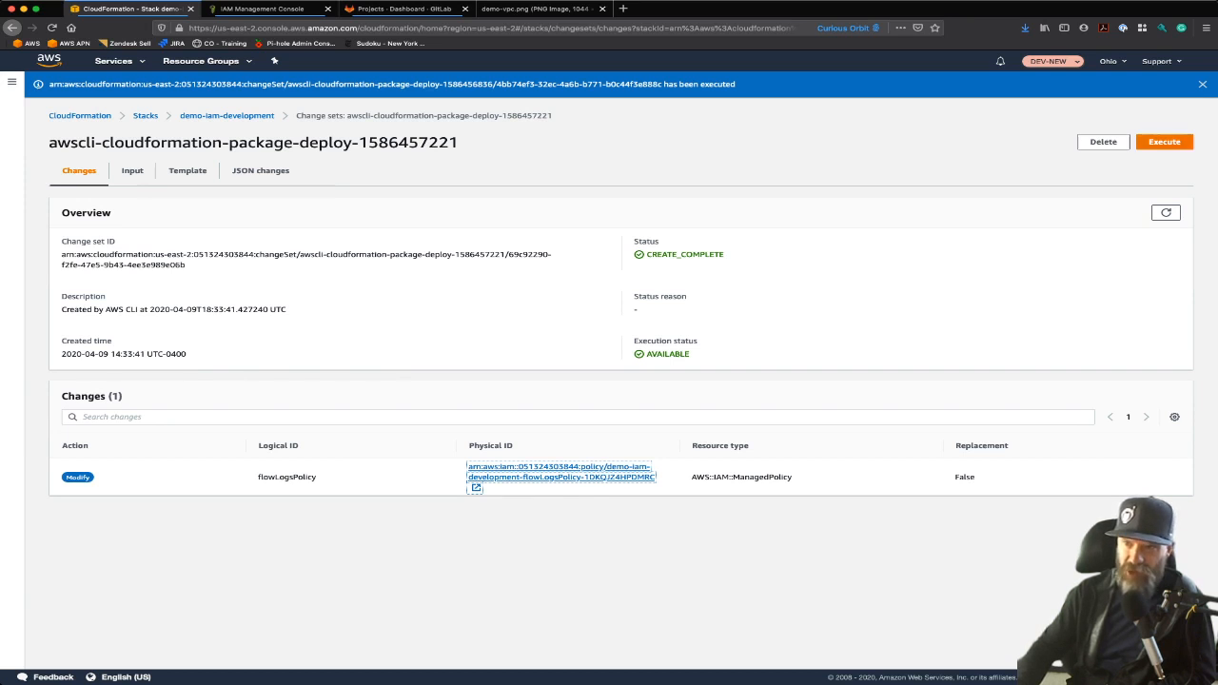
left_click(1164, 142)
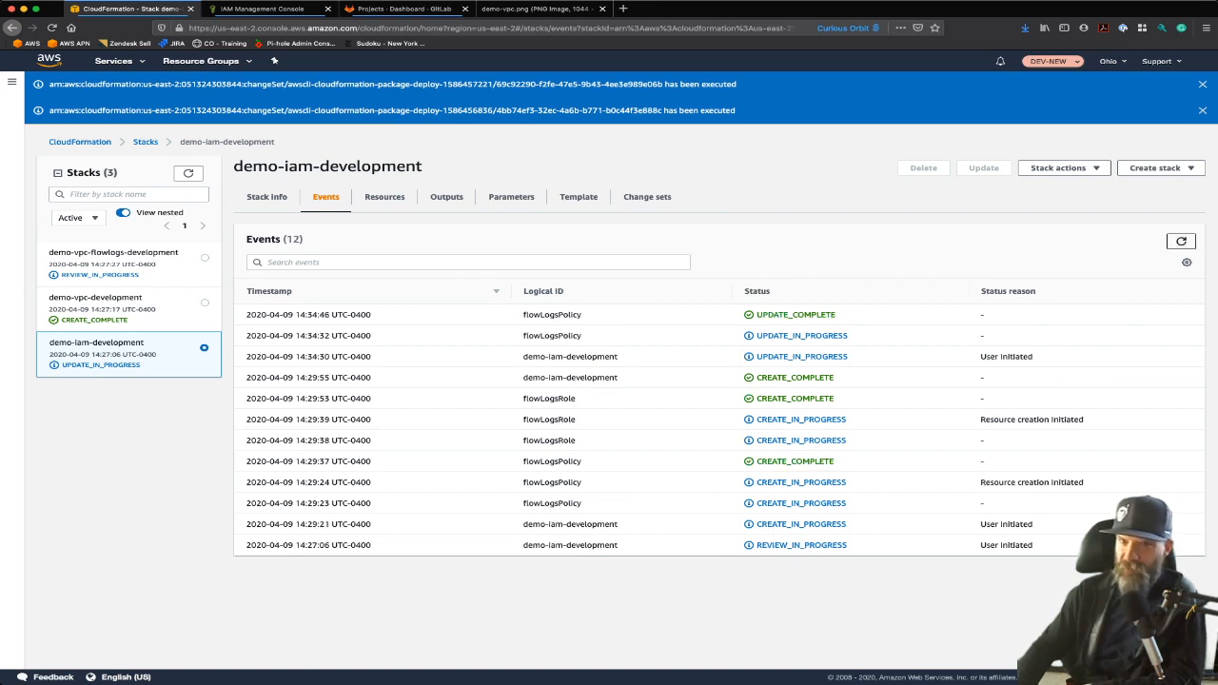
Open the updated flowLogsPolicy from the stack's resources and highlight its ec2:StopInstances action
key("ctrl+Tab")
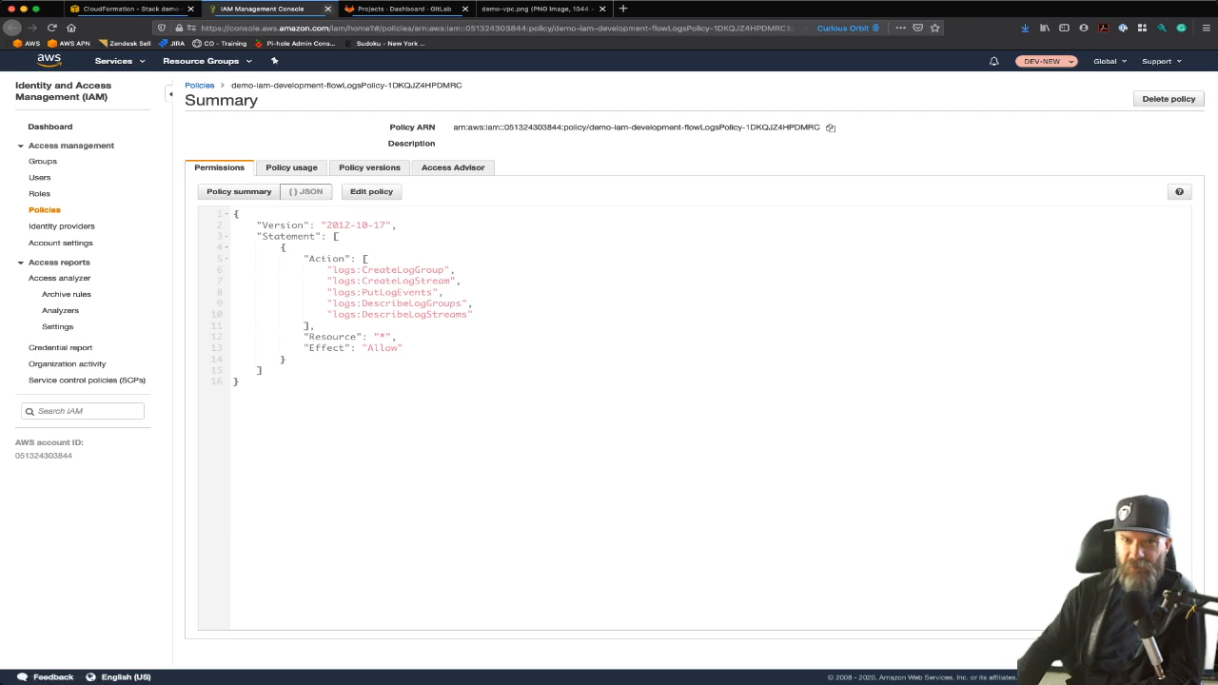
key("ctrl+w")
key("ctrl+shift+Tab")
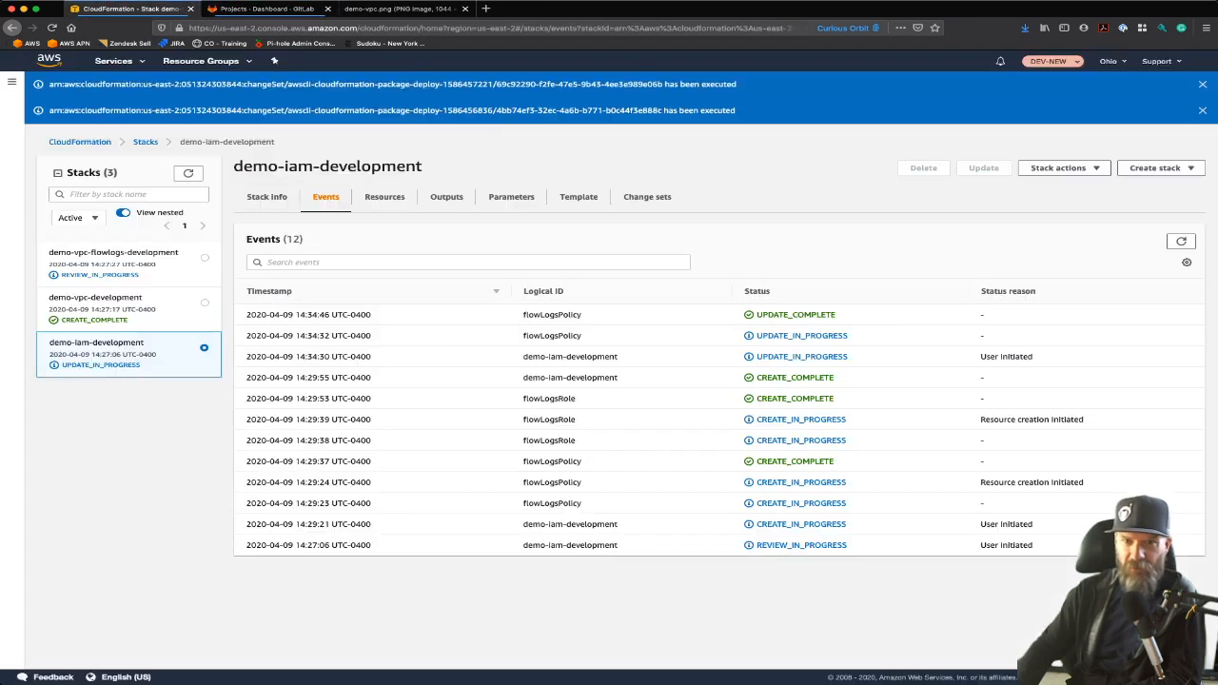
left_click(446, 196)
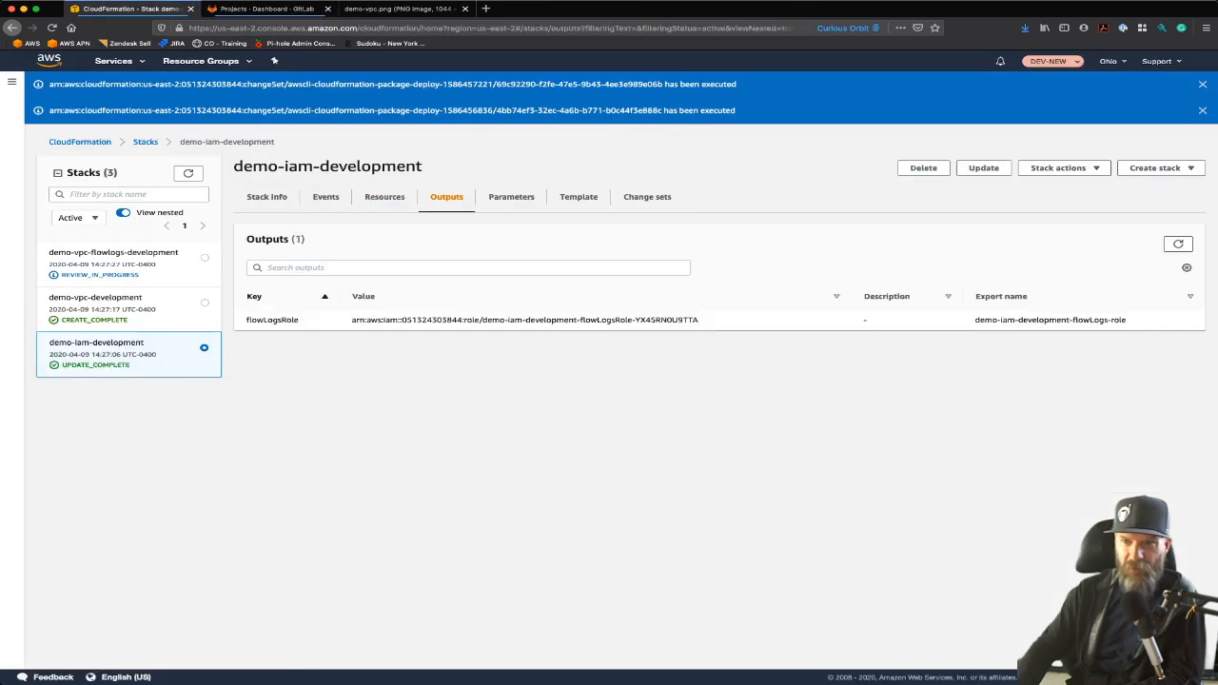
left_click(384, 196)
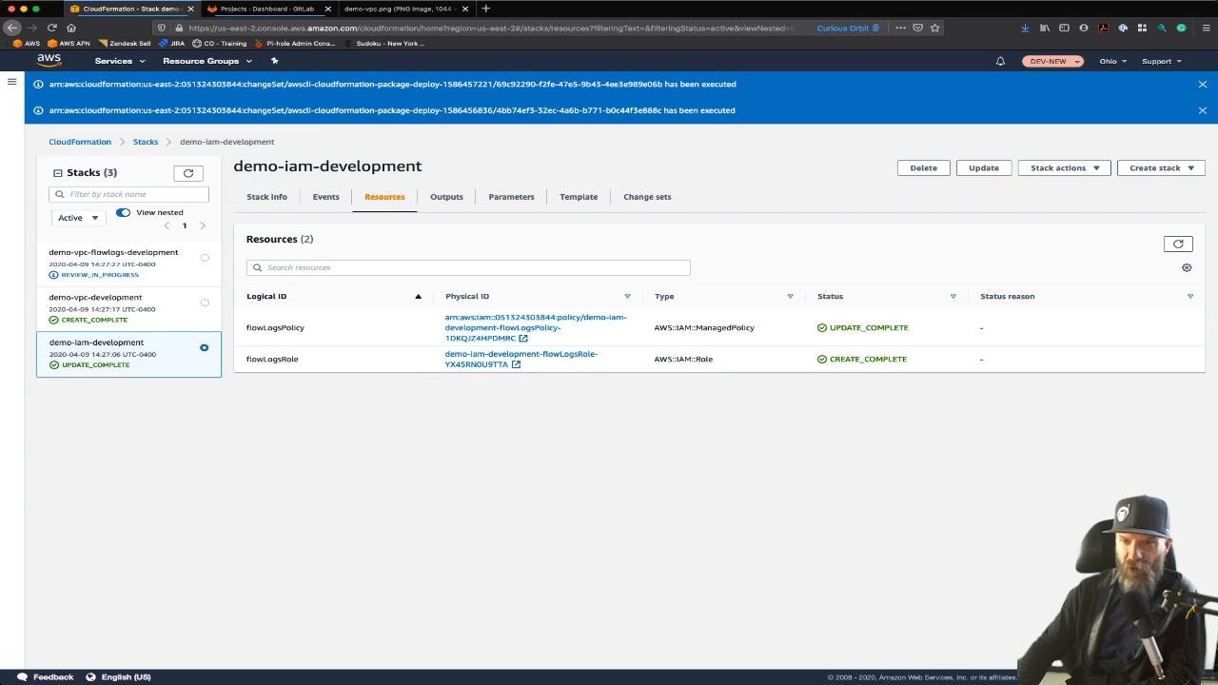
left_click(535, 321)
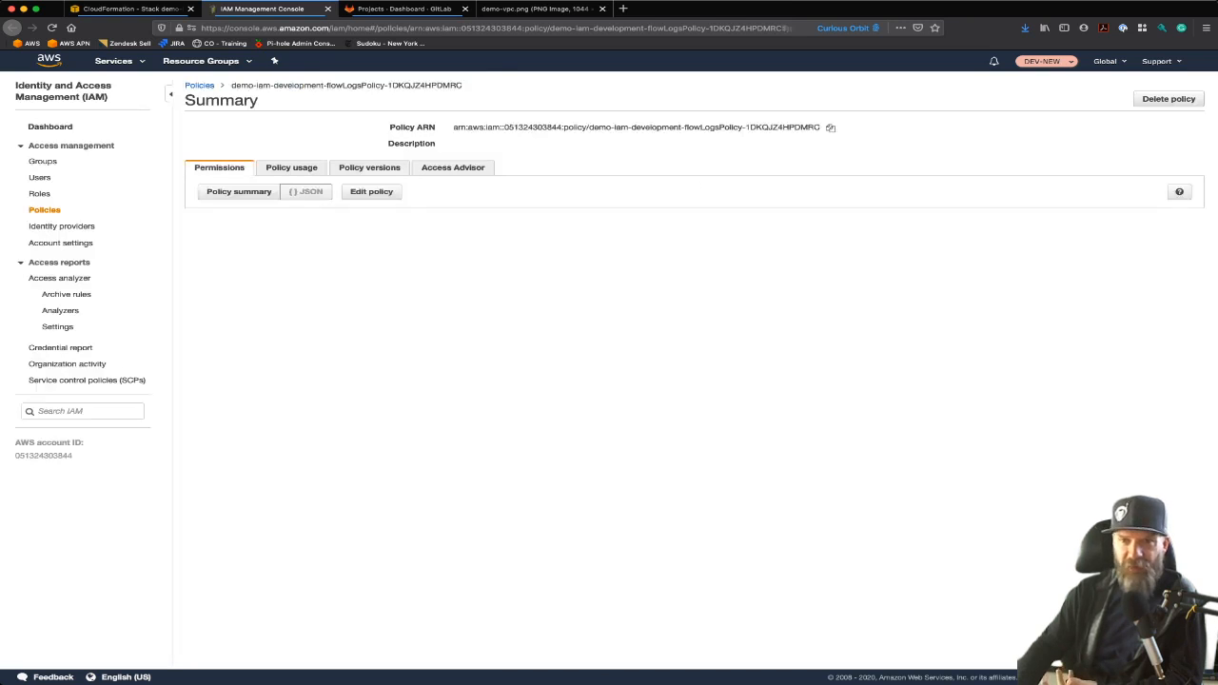
left_click_drag(332, 325, 436, 325)
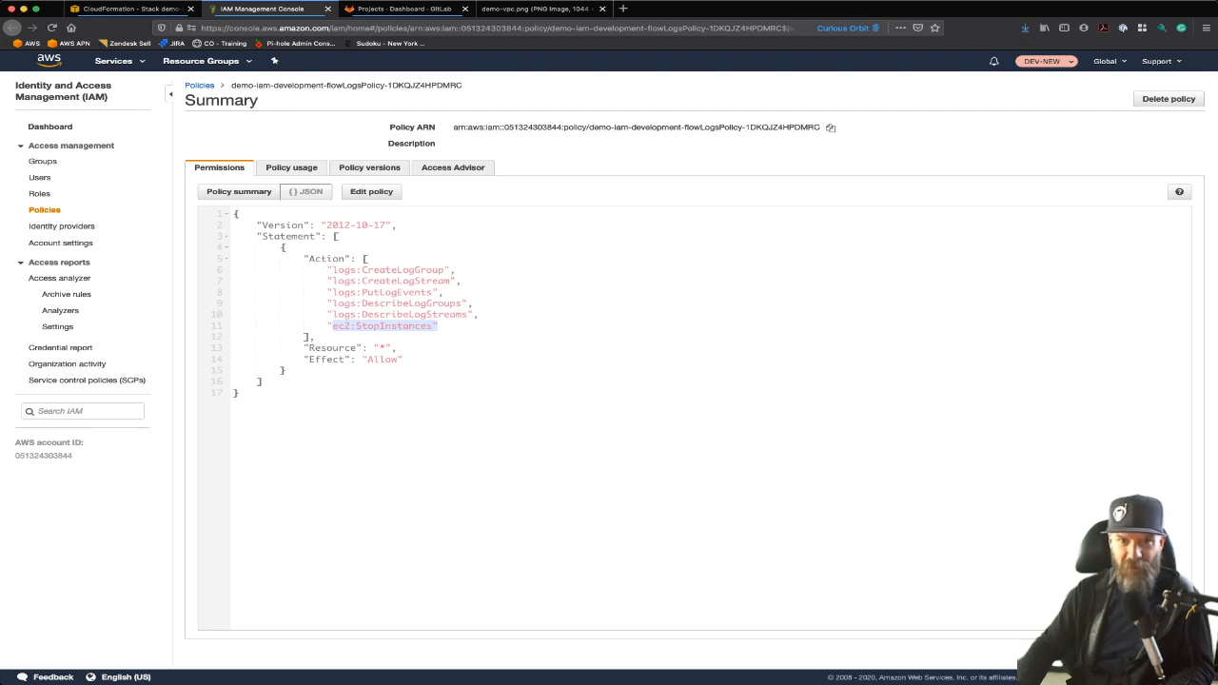
Open the demo-vpc-flowlogs-development stack's change set and execute it
left_click(327, 9)
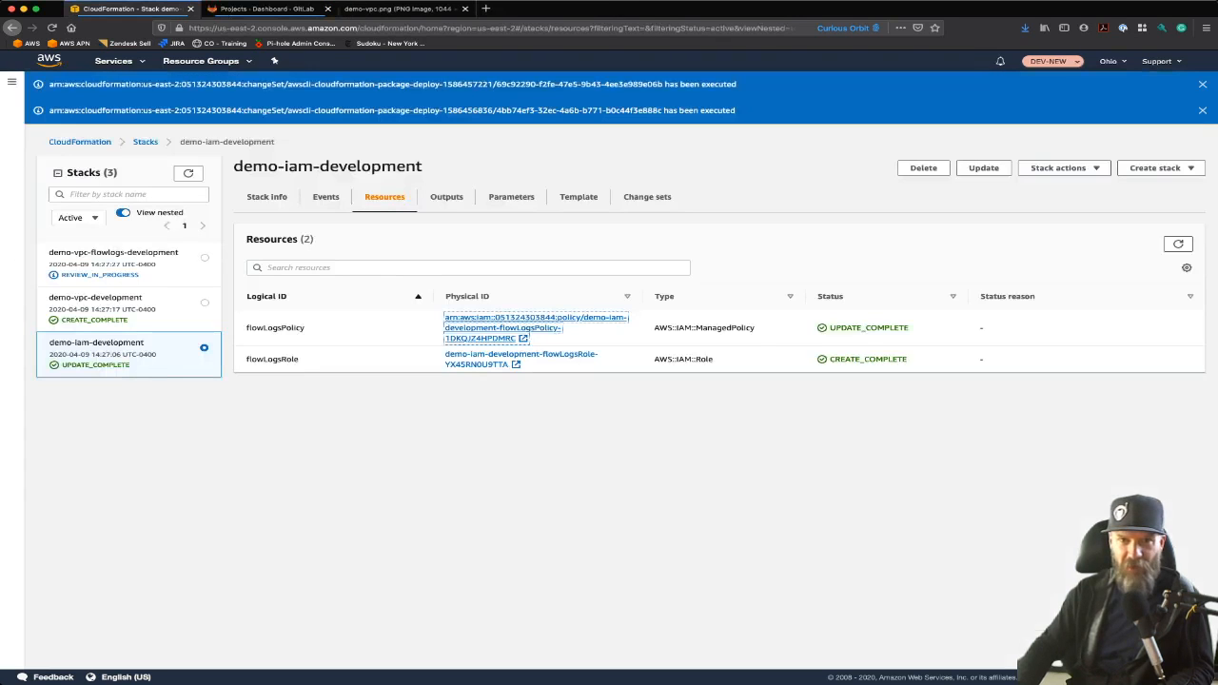
left_click(113, 253)
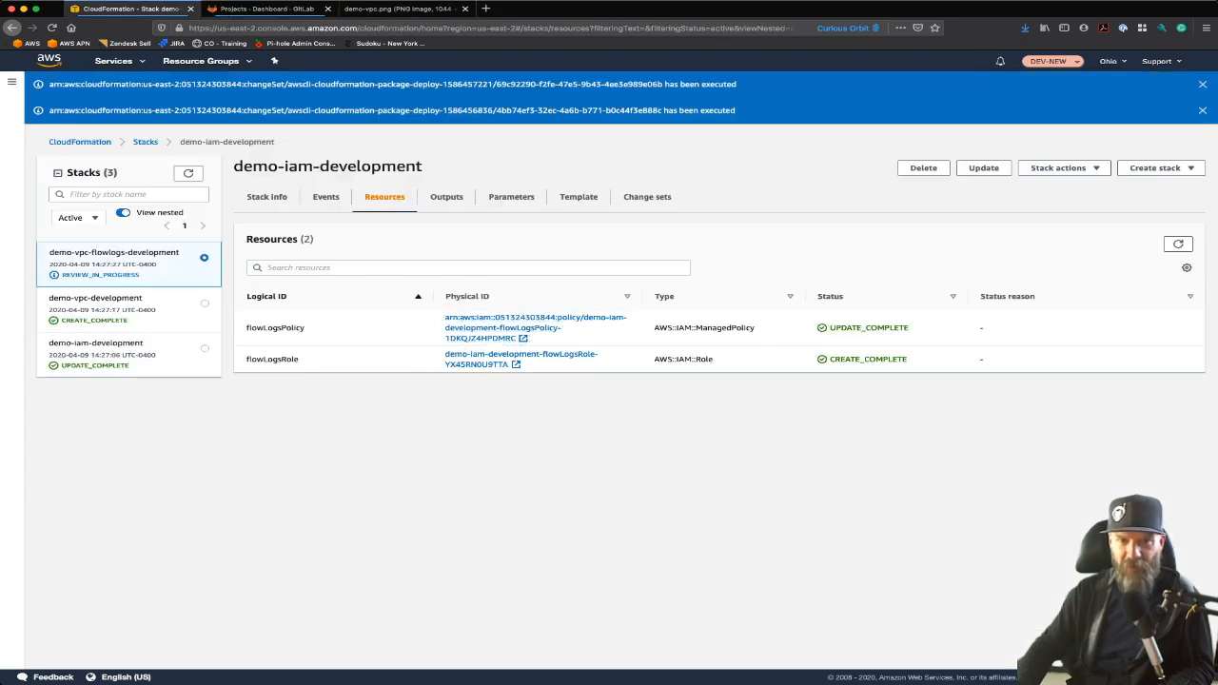
left_click(647, 196)
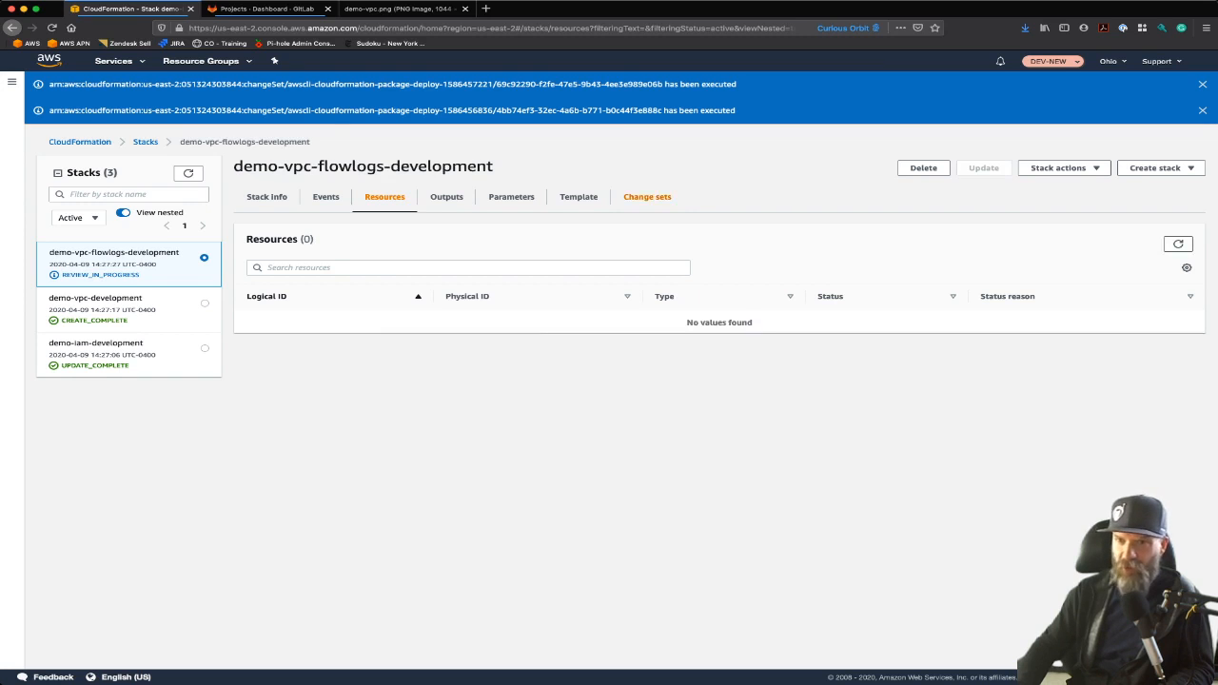
left_click(324, 321)
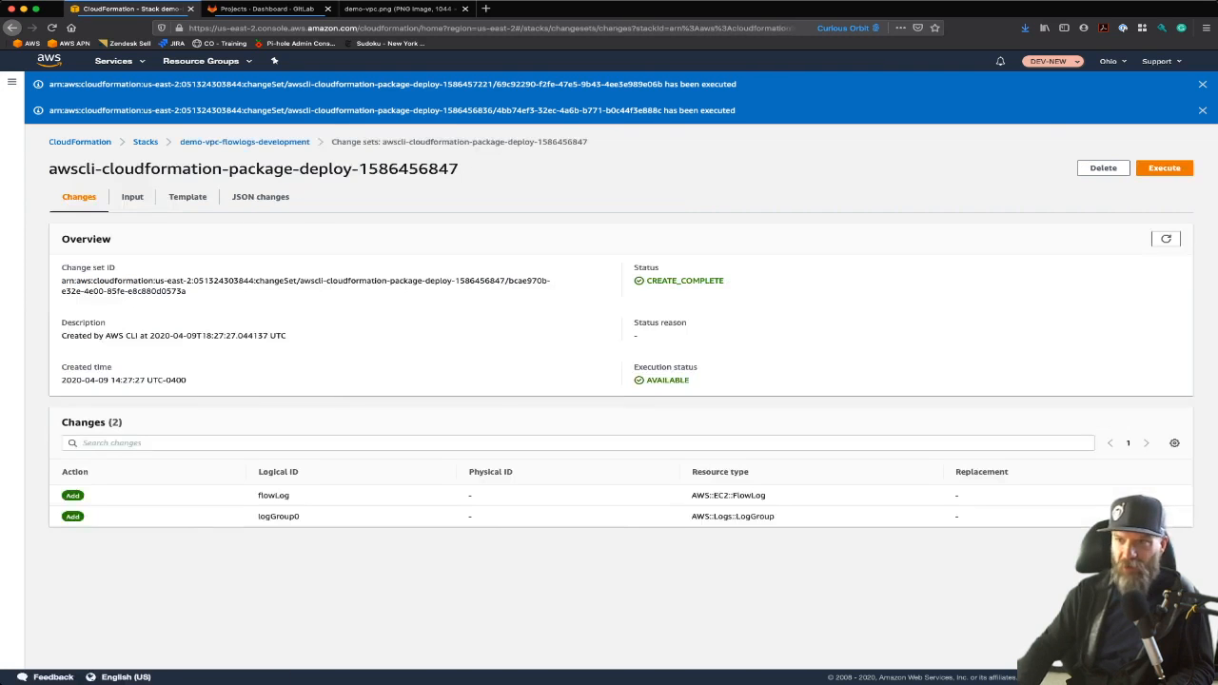
left_click(1164, 168)
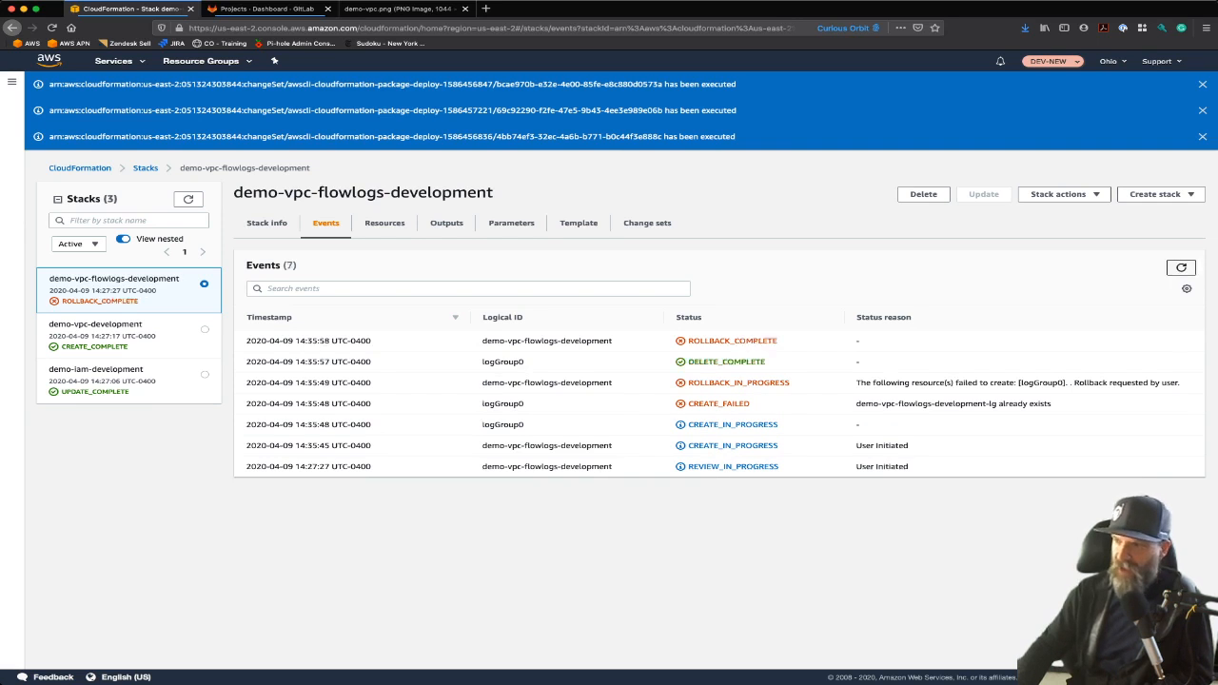
Disable termination protection on the failed demo-vpc-flowlogs-development stack, then delete the stack
left_click_drag(857, 403, 1051, 404)
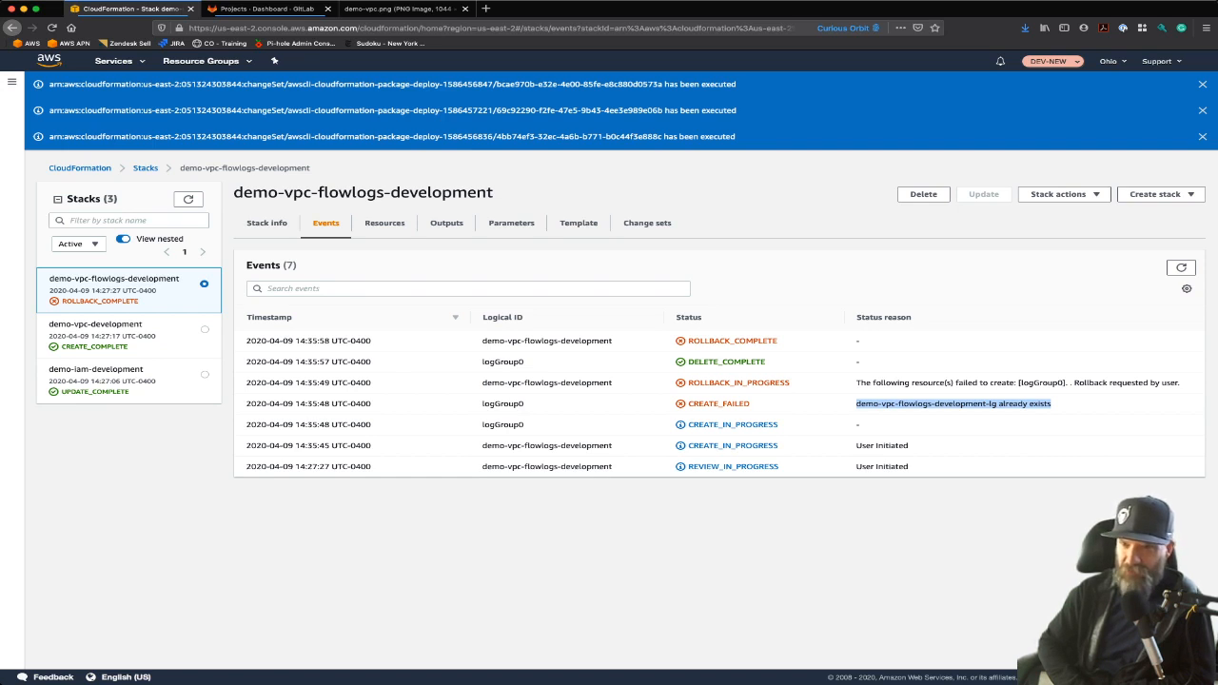
left_click(923, 193)
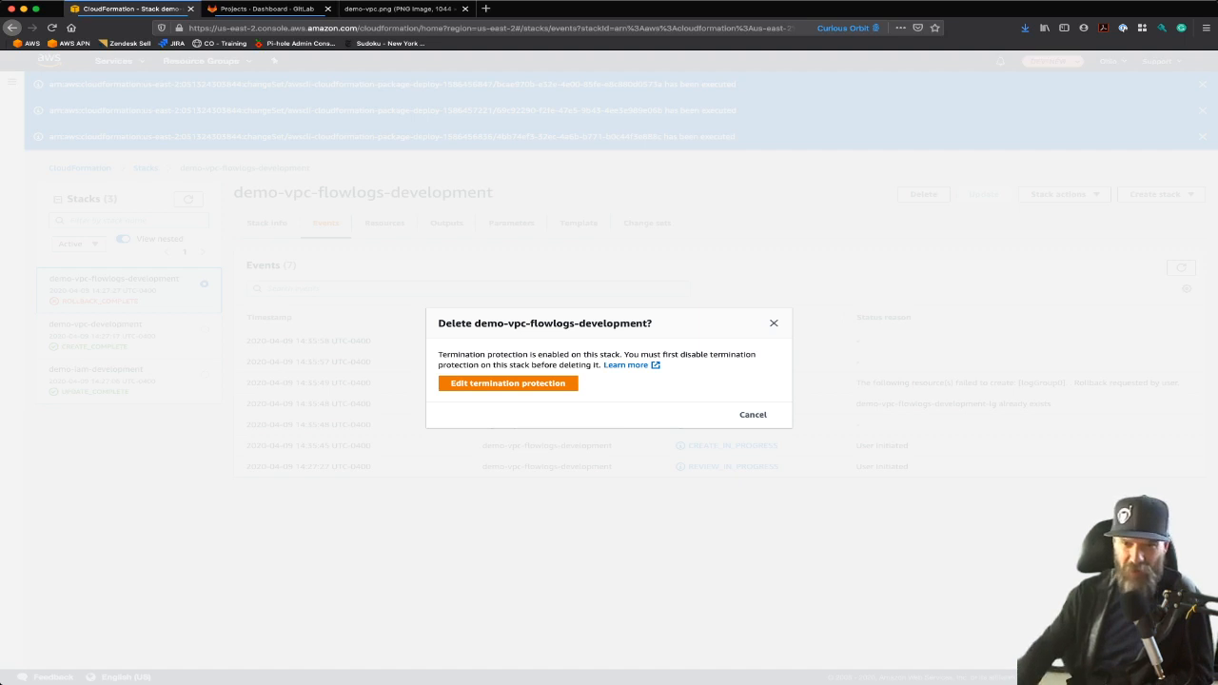
left_click(508, 383)
left_click(443, 383)
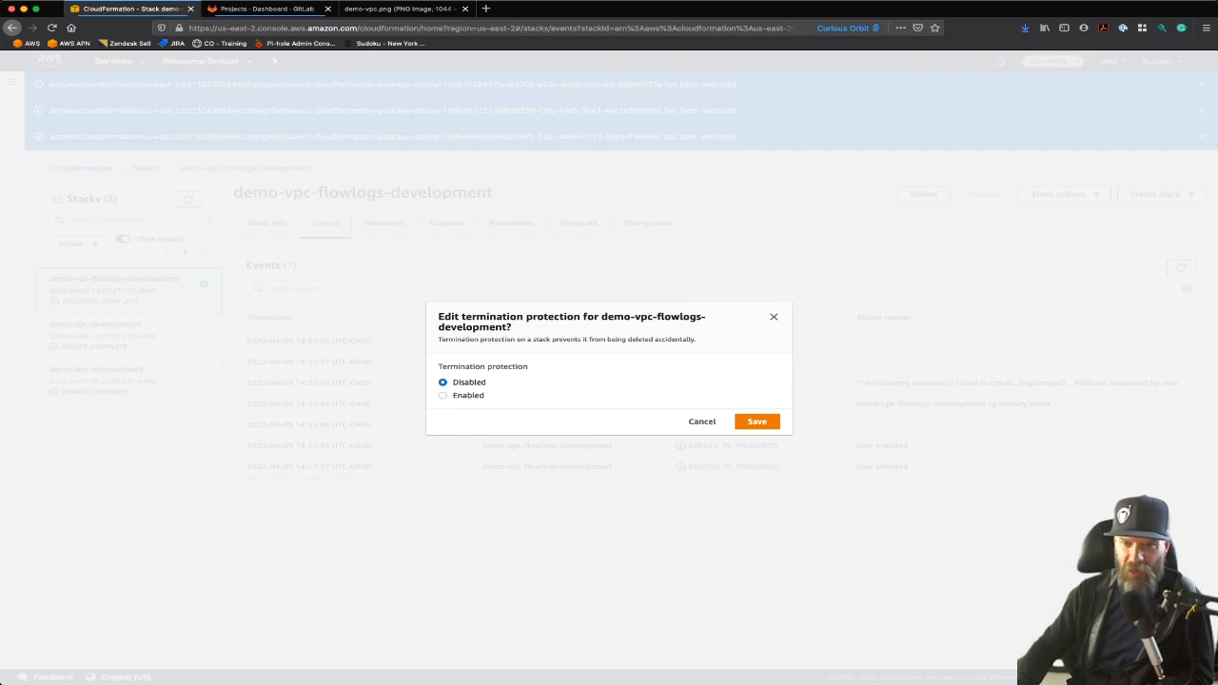
left_click(767, 422)
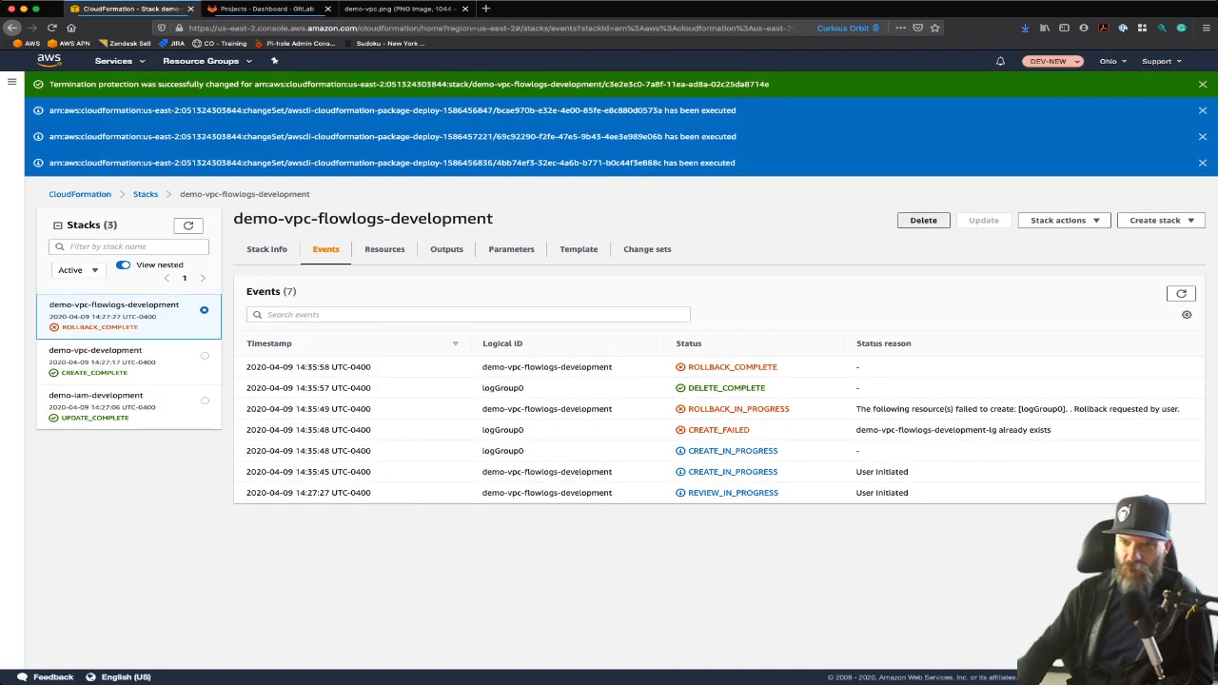
left_click(923, 219)
left_click(740, 402)
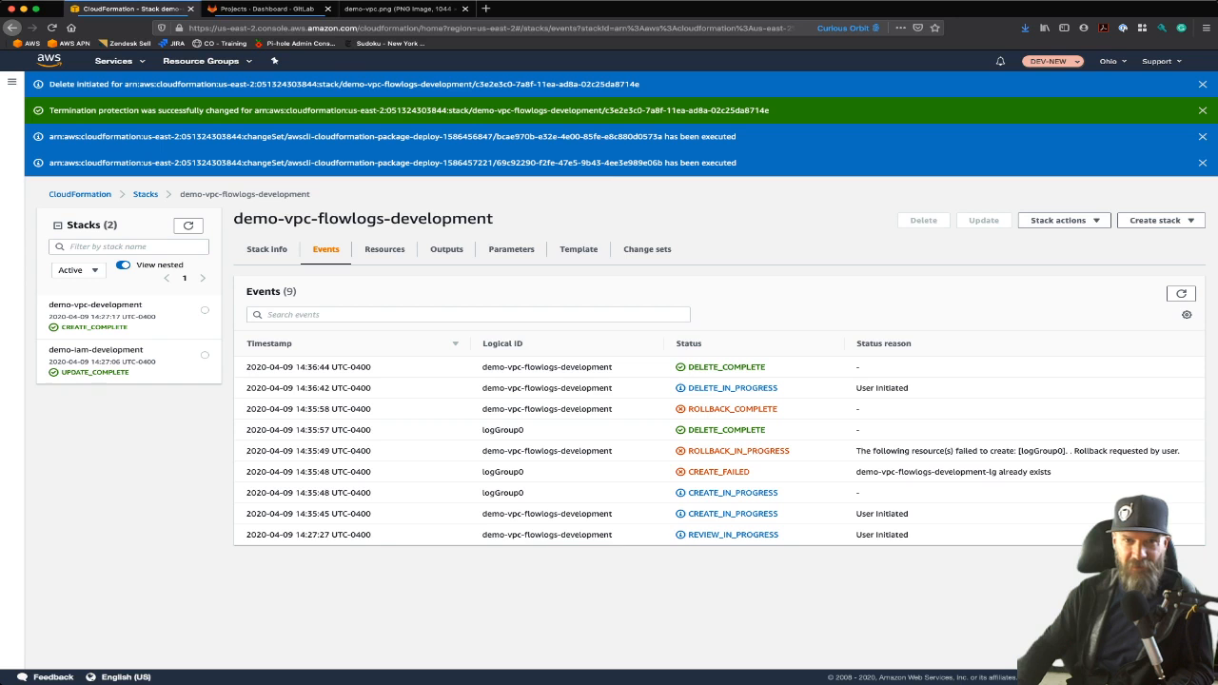
Open CloudWatch in a new tab and delete the demo-vpc-flowlogs-development-lg log group
left_click(49, 60, "super")
left_click(266, 8)
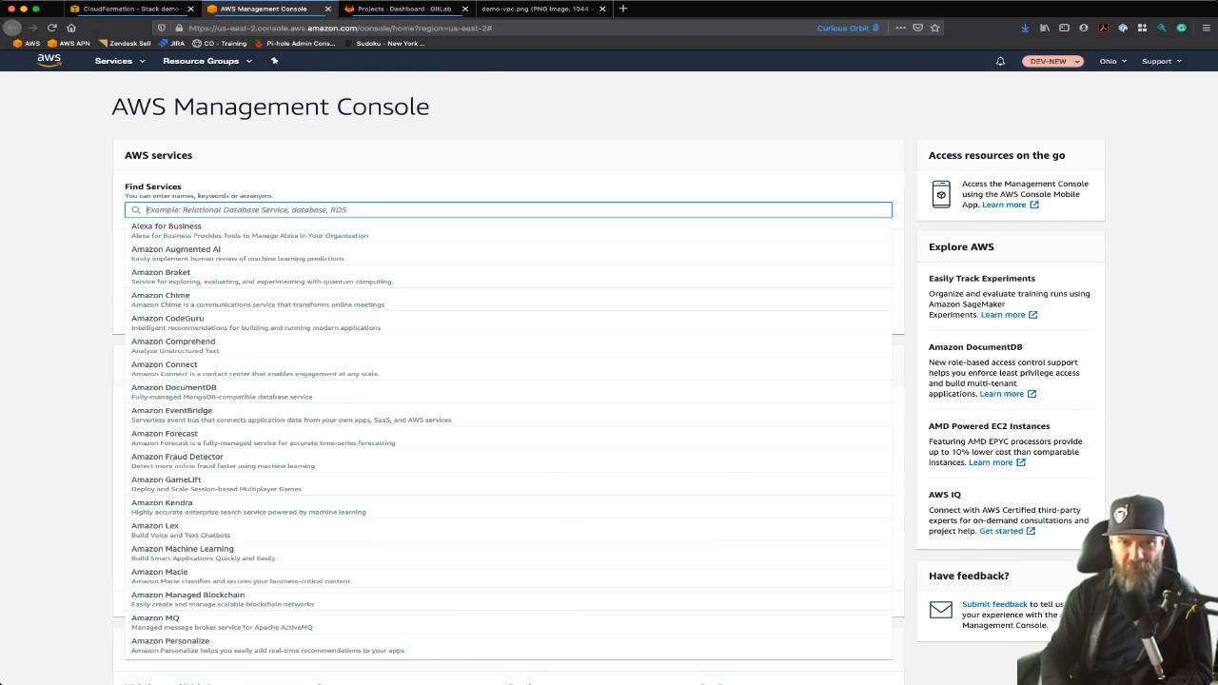
type("cloudw")
key("Return")
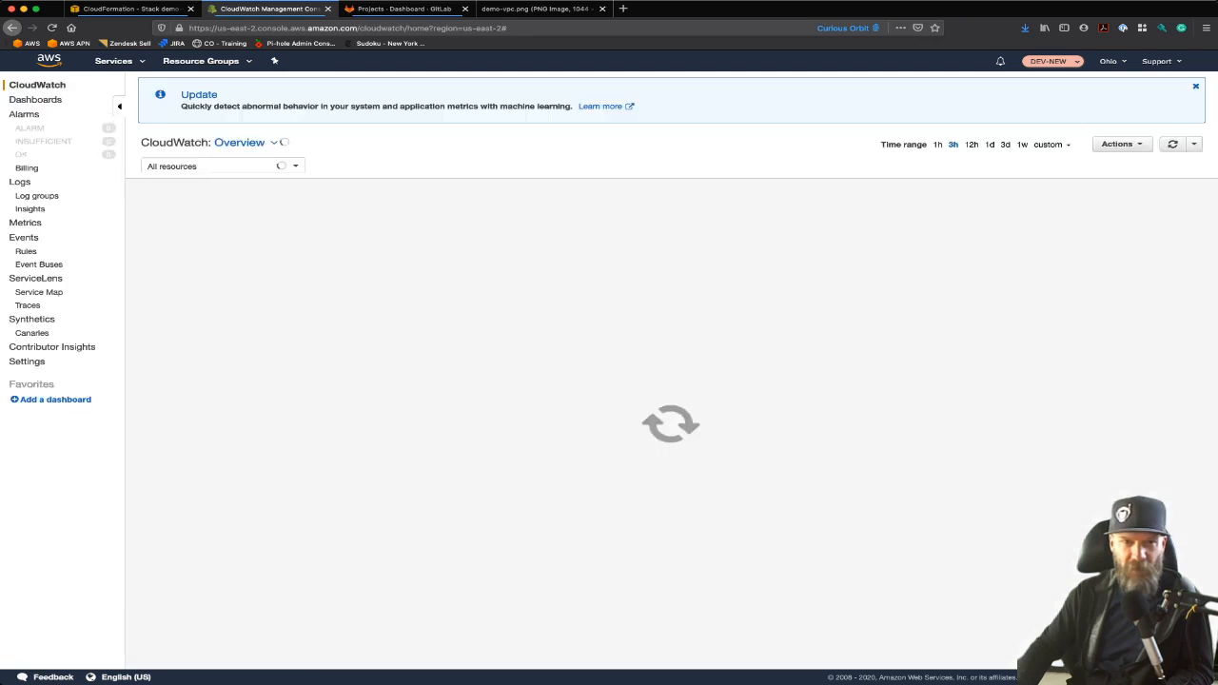
left_click(36, 195)
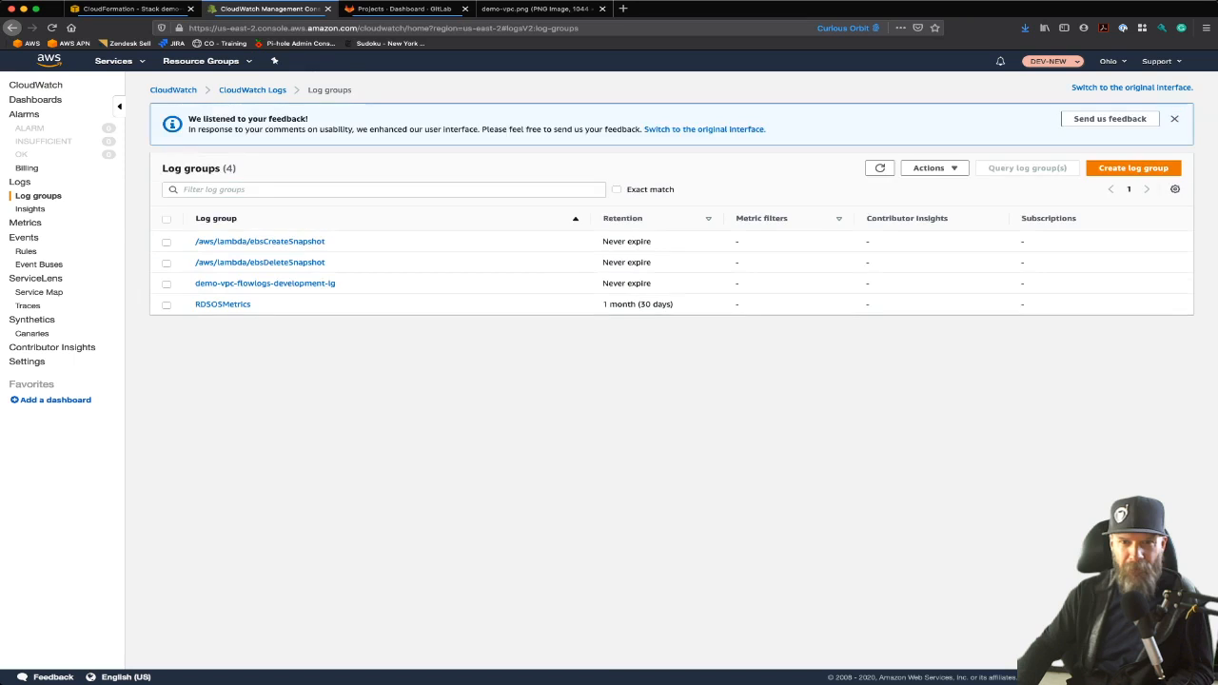
left_click(167, 284)
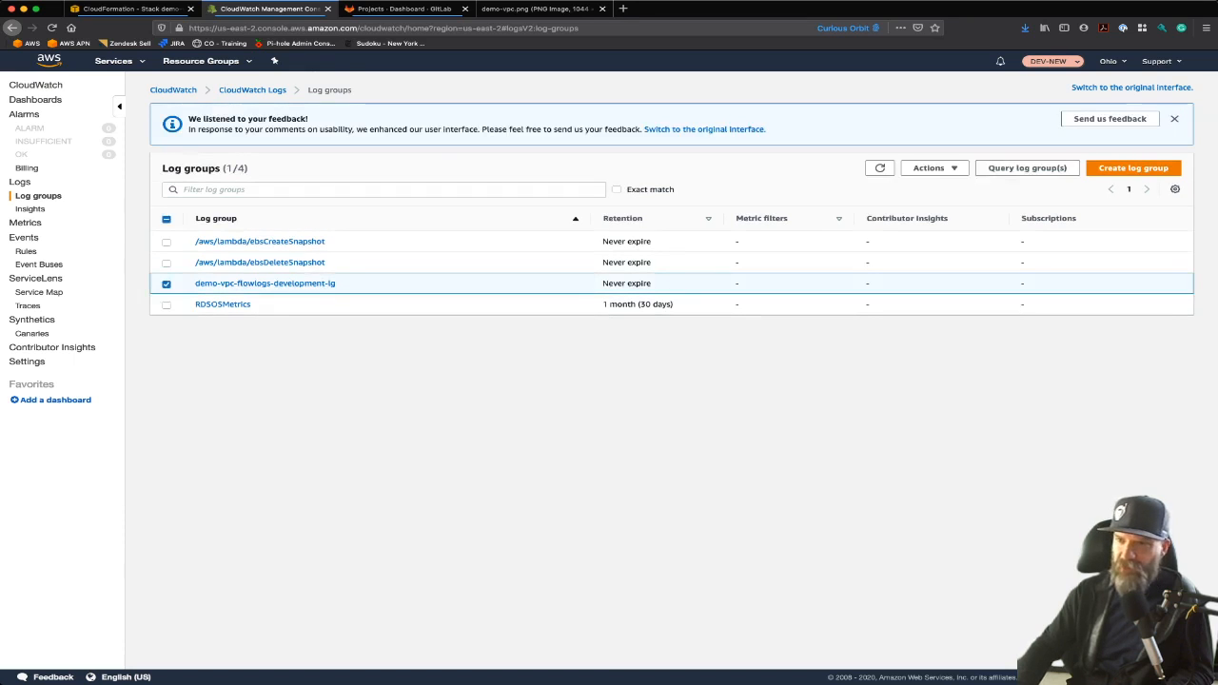
left_click(935, 168)
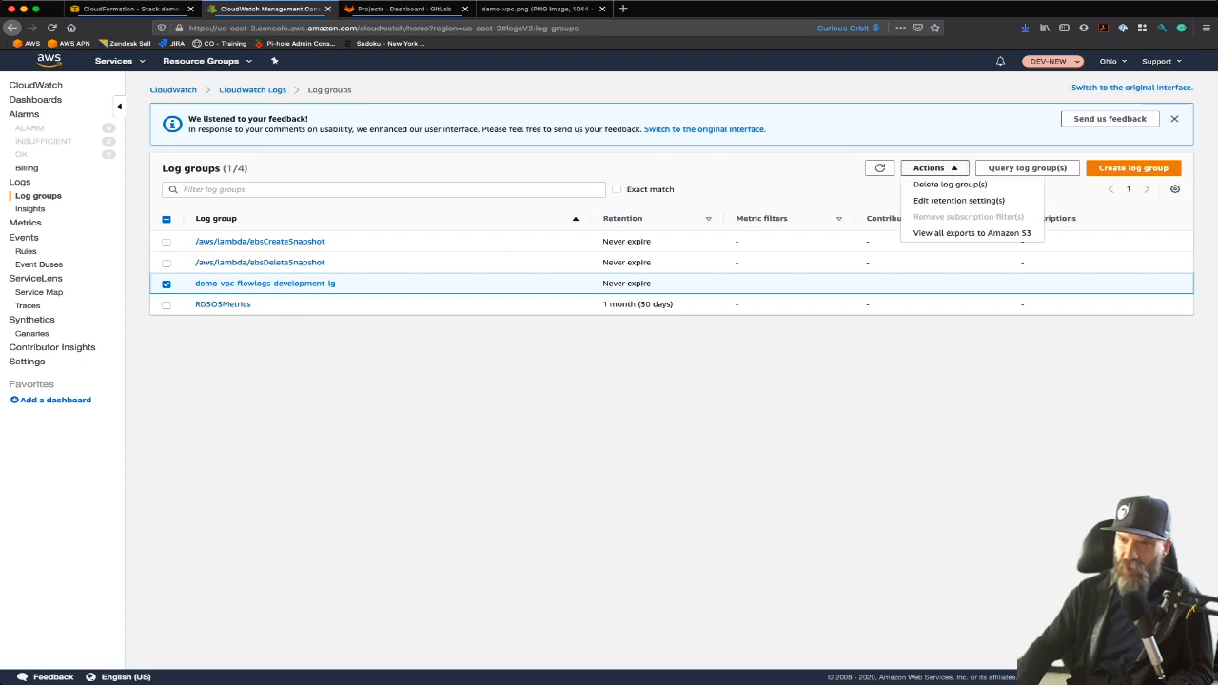
left_click(950, 183)
left_click(671, 204)
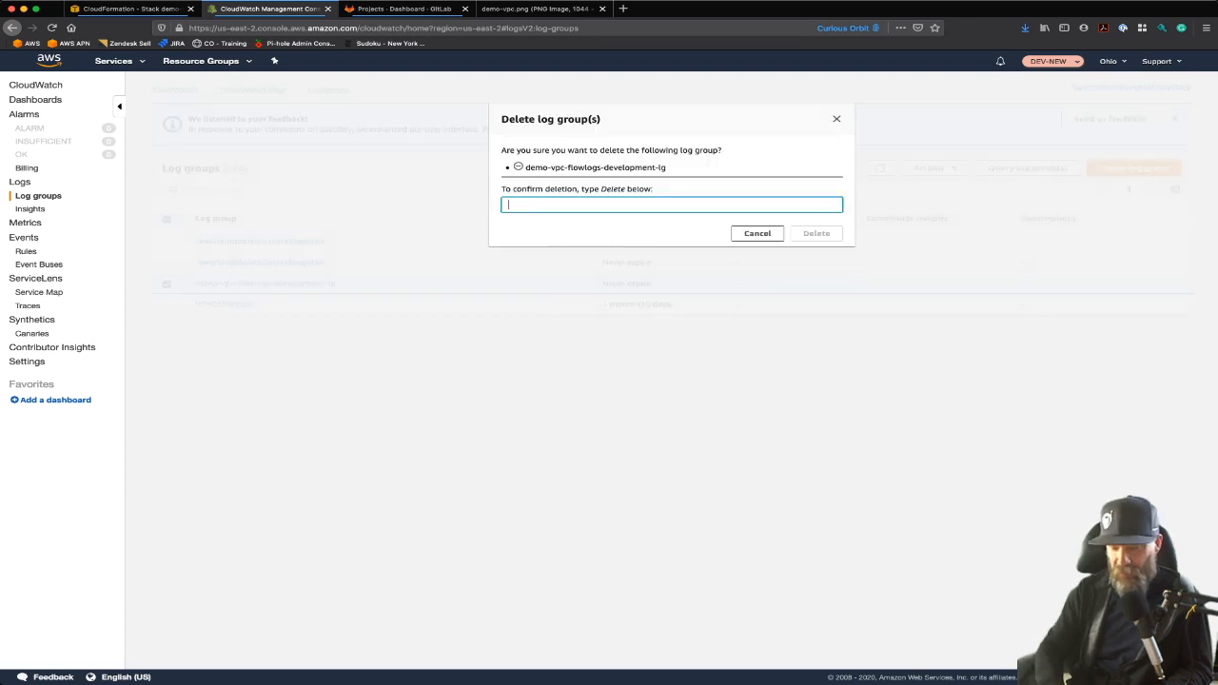
type("Delete")
key("Return")
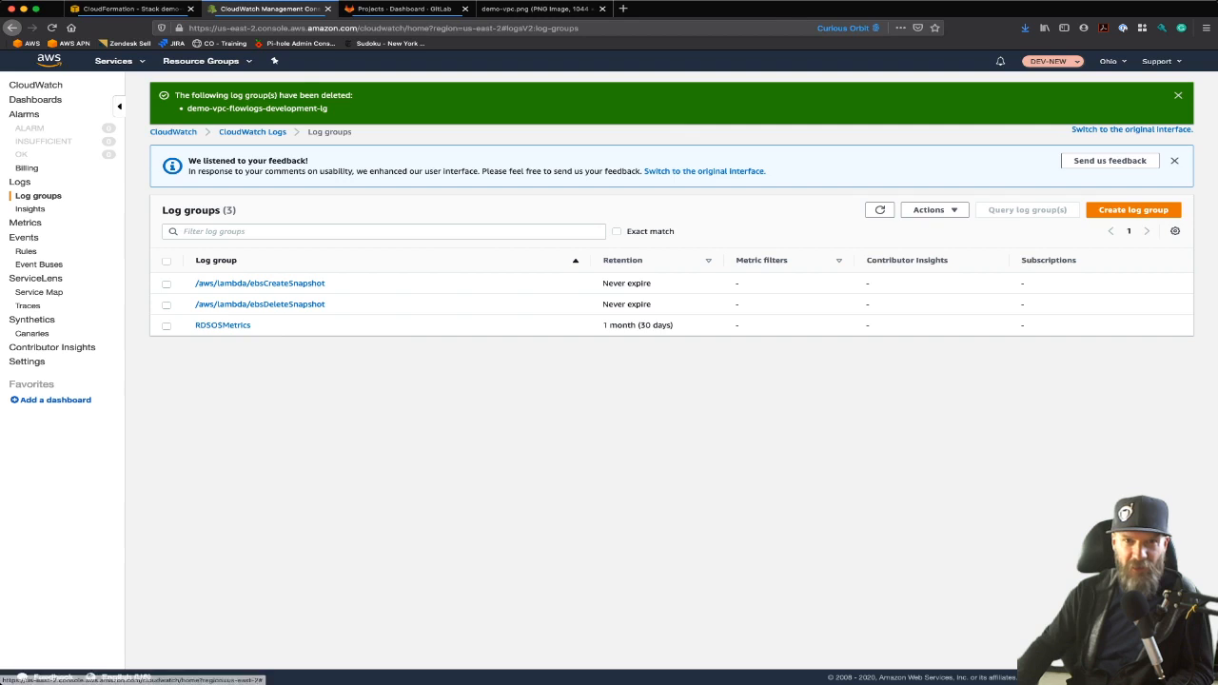
Return to CloudFormation and refresh the stack list until the redeployed demo-vpc-flowlogs-development stack appears
key("ctrl+shift+Tab")
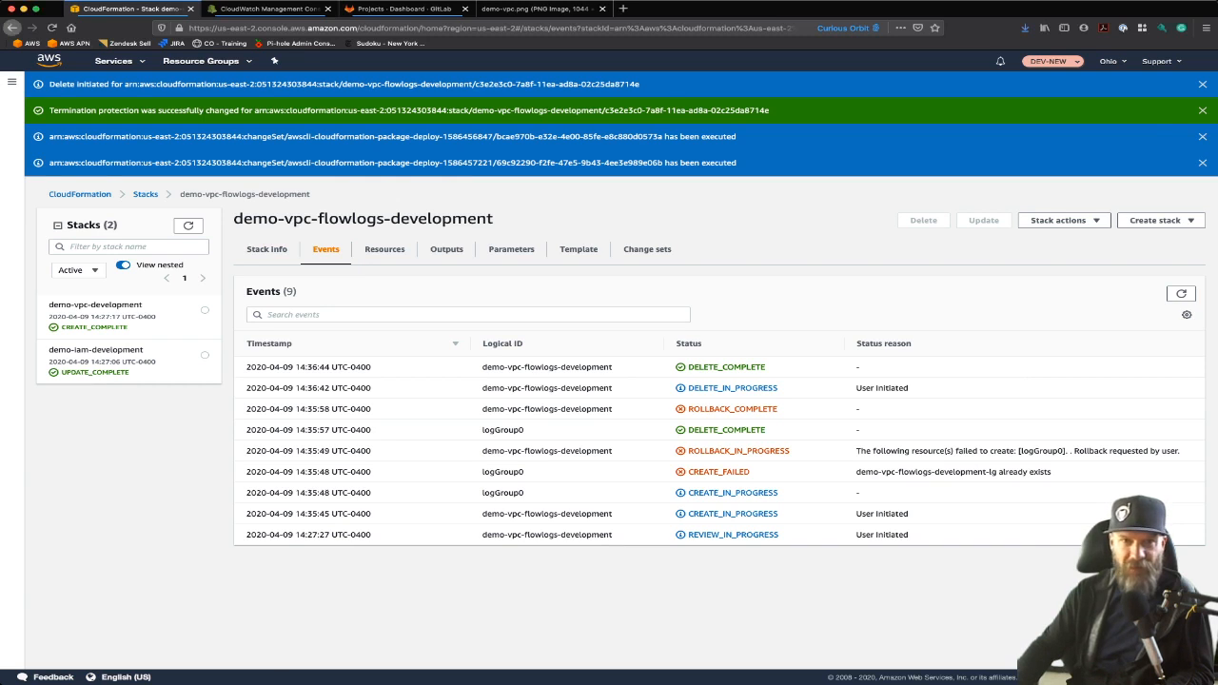
left_click(52, 28)
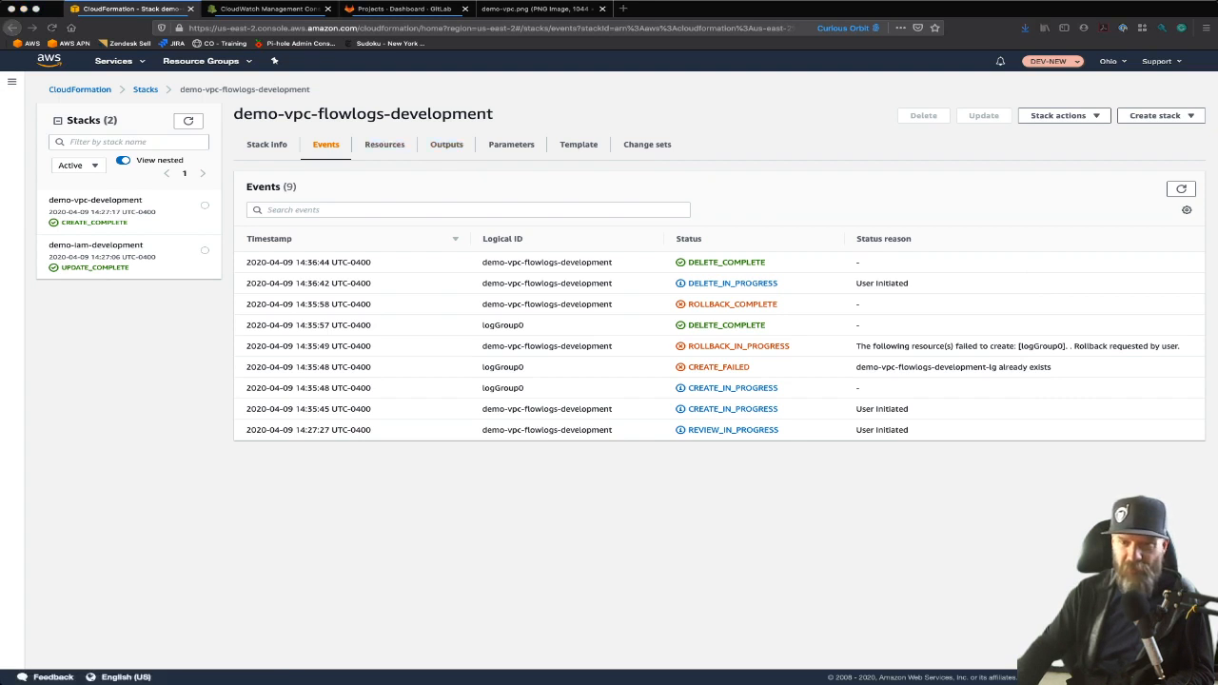
left_click(189, 121)
left_click(188, 120)
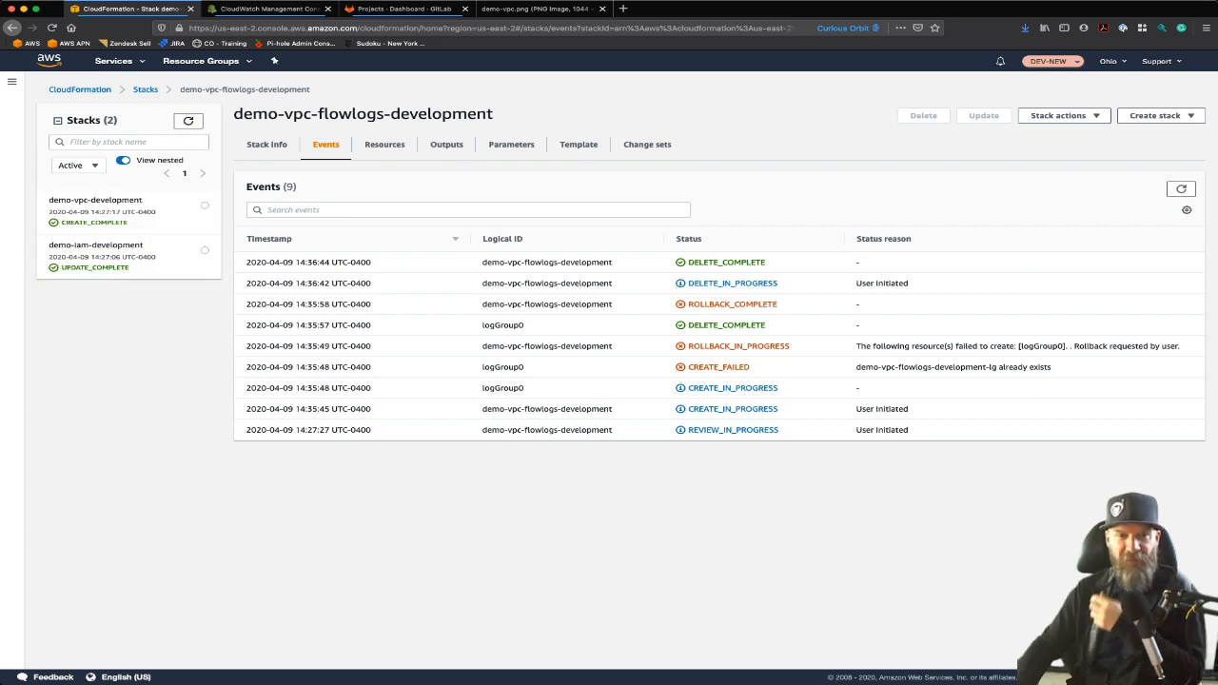
left_click(188, 121)
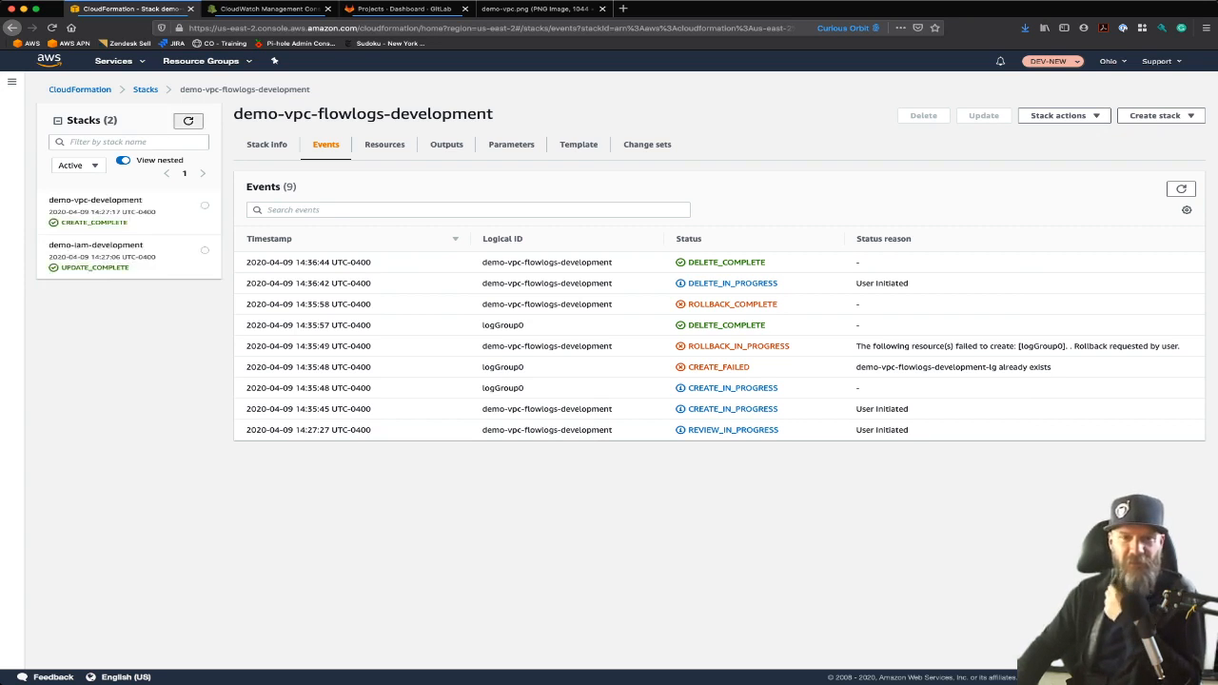
left_click(189, 121)
left_click(189, 121)
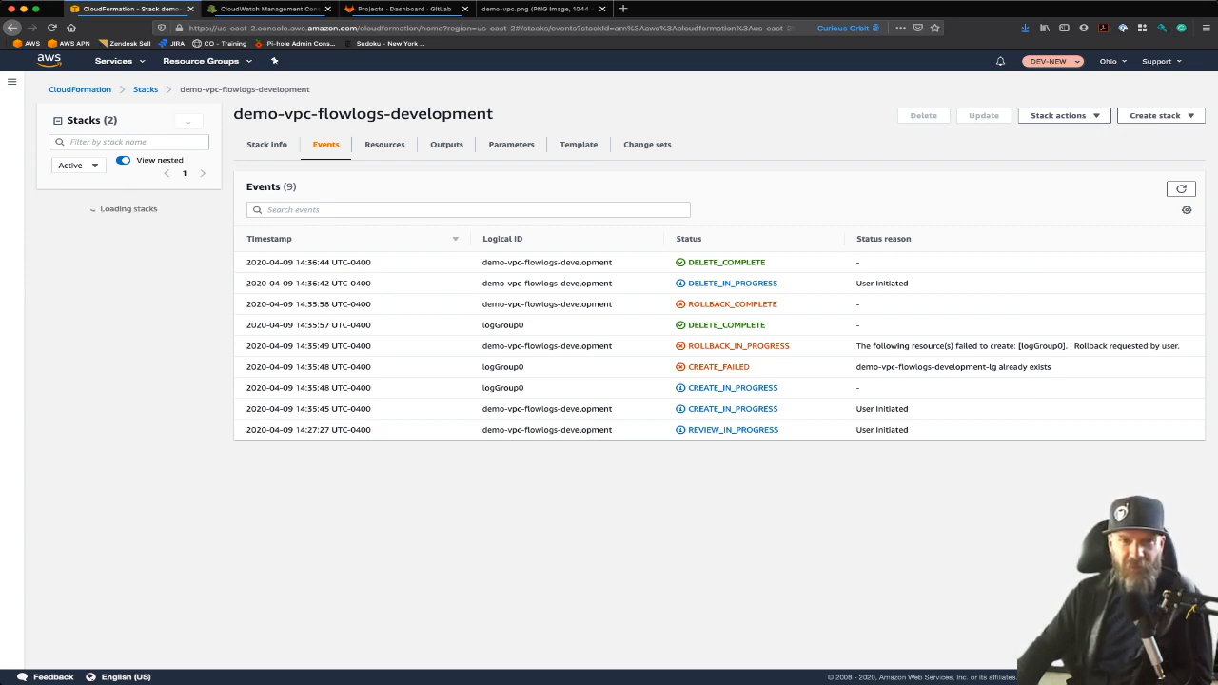
left_click(189, 121)
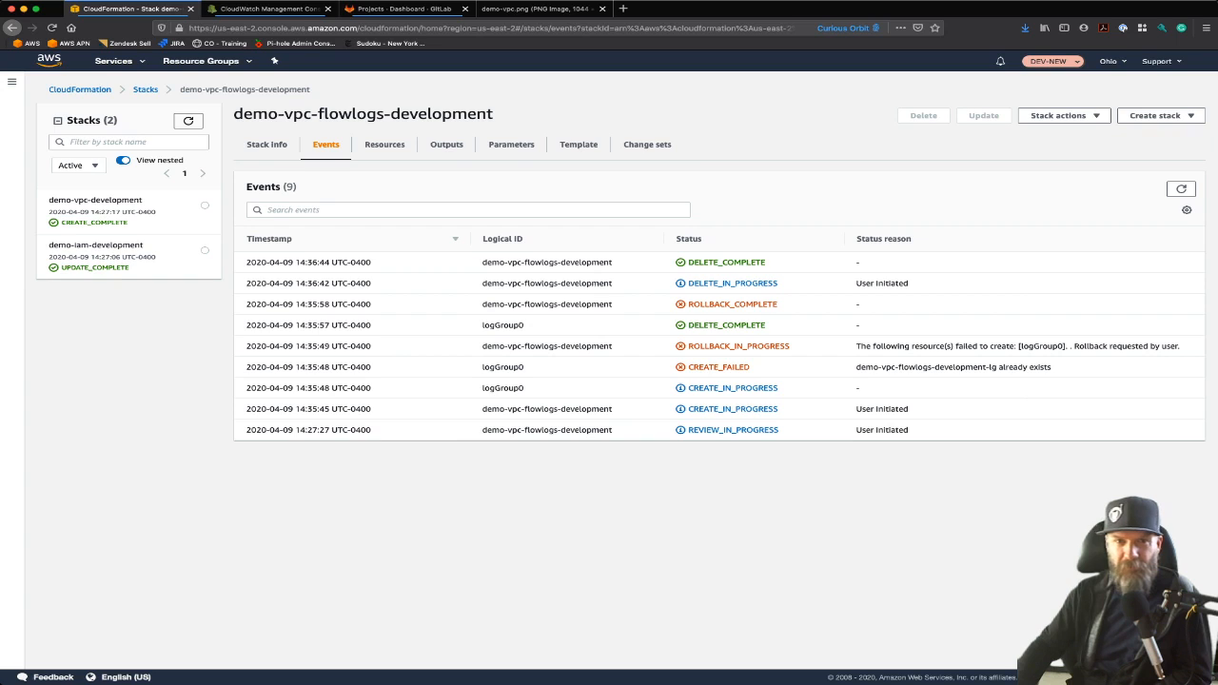
left_click(188, 121)
left_click(188, 120)
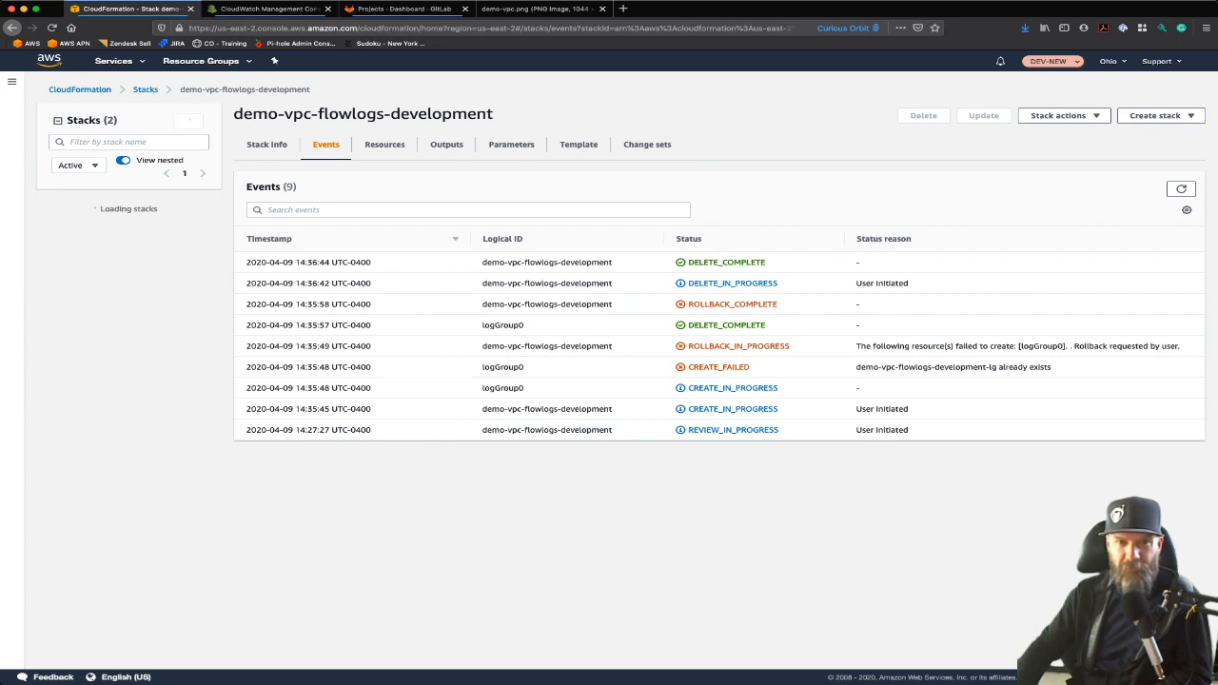
left_click(189, 121)
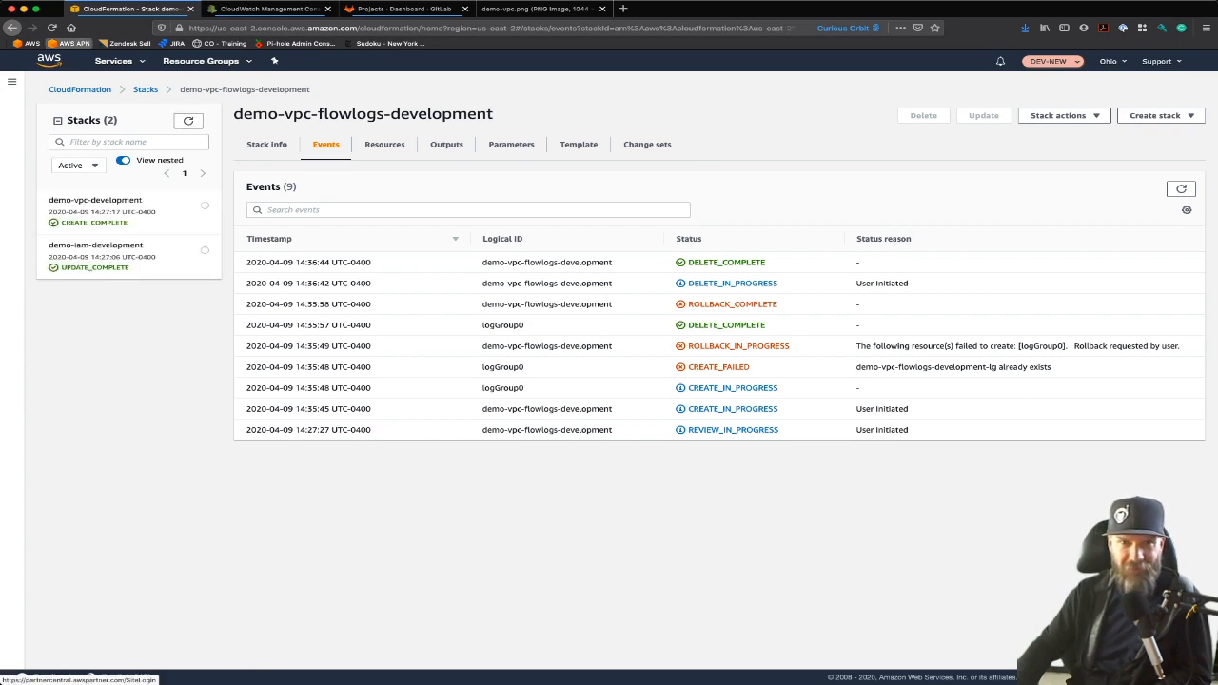
left_click(52, 27)
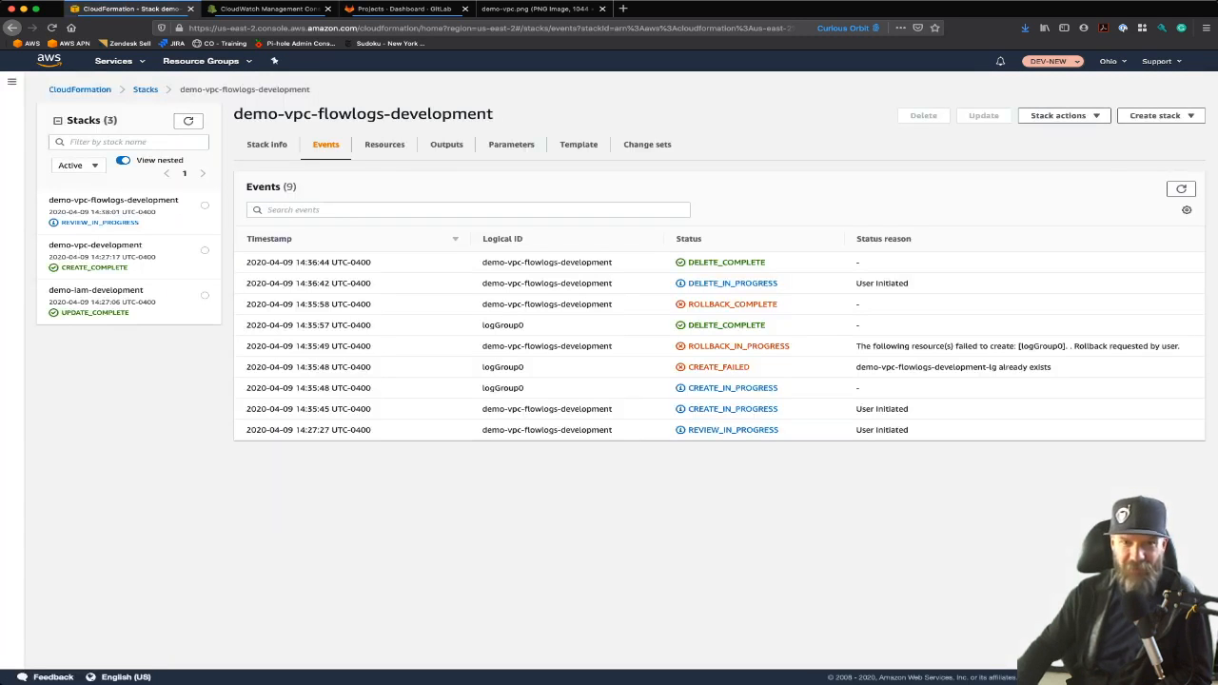
Open the redeployed demo-vpc-flowlogs-development stack's change set adding flowLog and logGroup0, and execute it
left_click(647, 144)
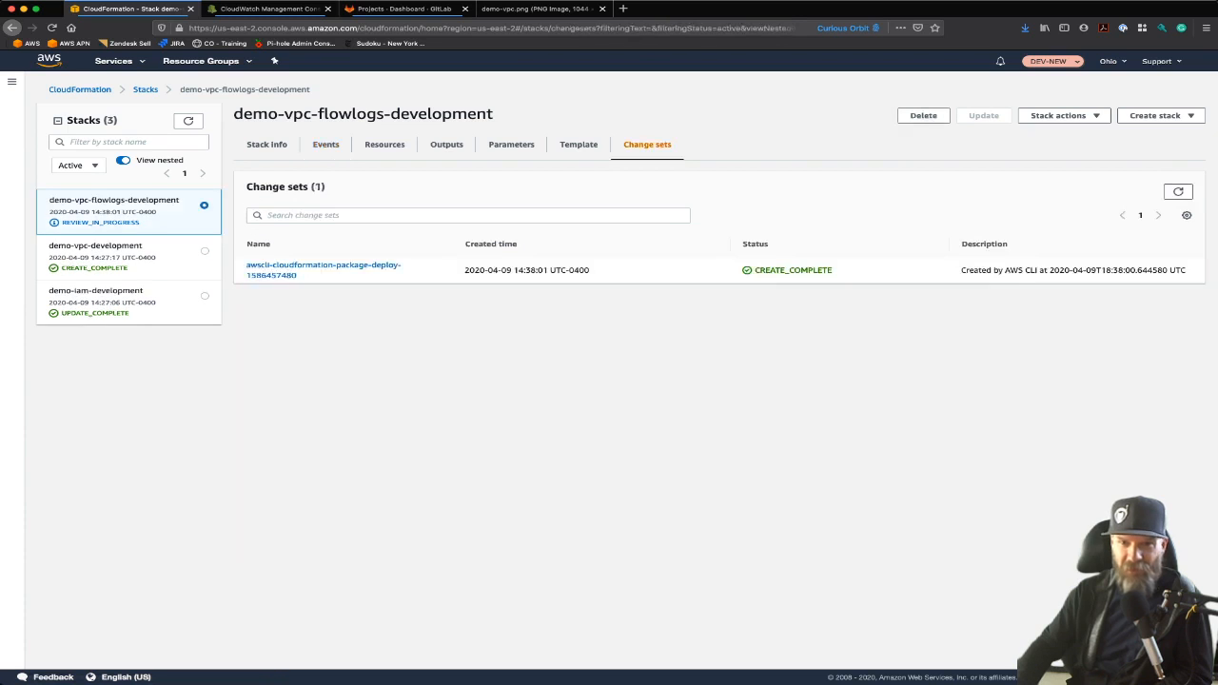
left_click(286, 269)
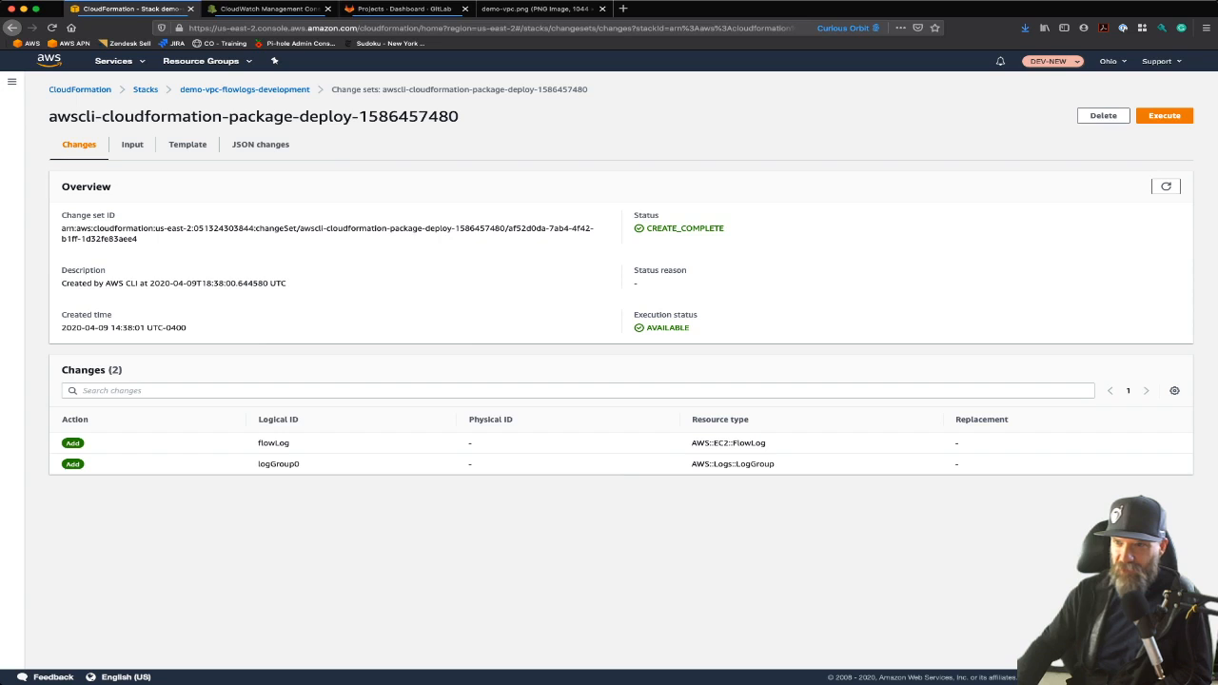
left_click(1164, 116)
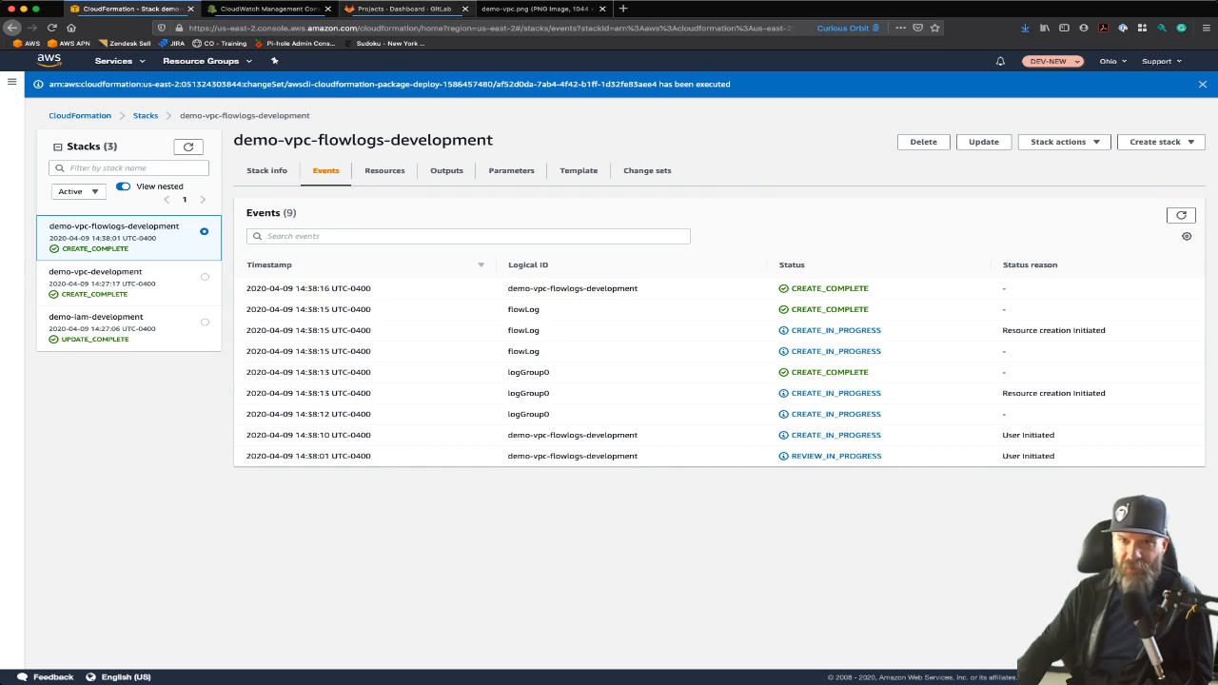
Review the demo-vpc.png diagram, then open the VPC console filtered to the demo VPC and view its details
left_click(536, 9)
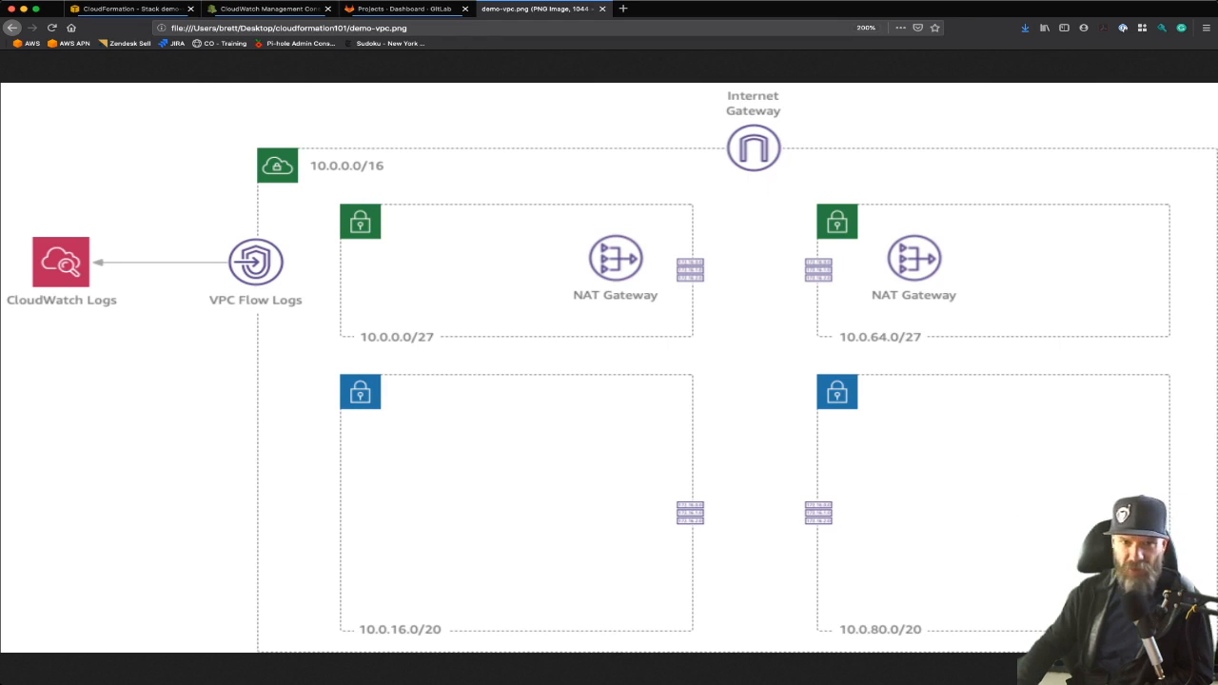
key("super+1")
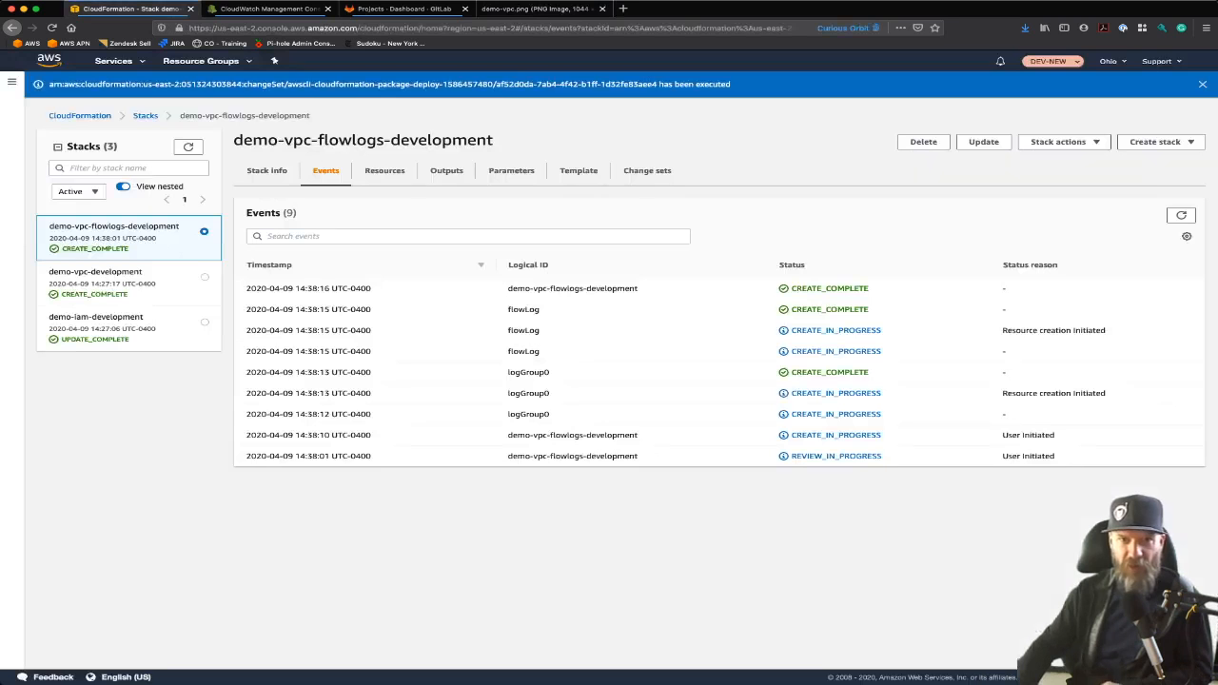
key("alt+s")
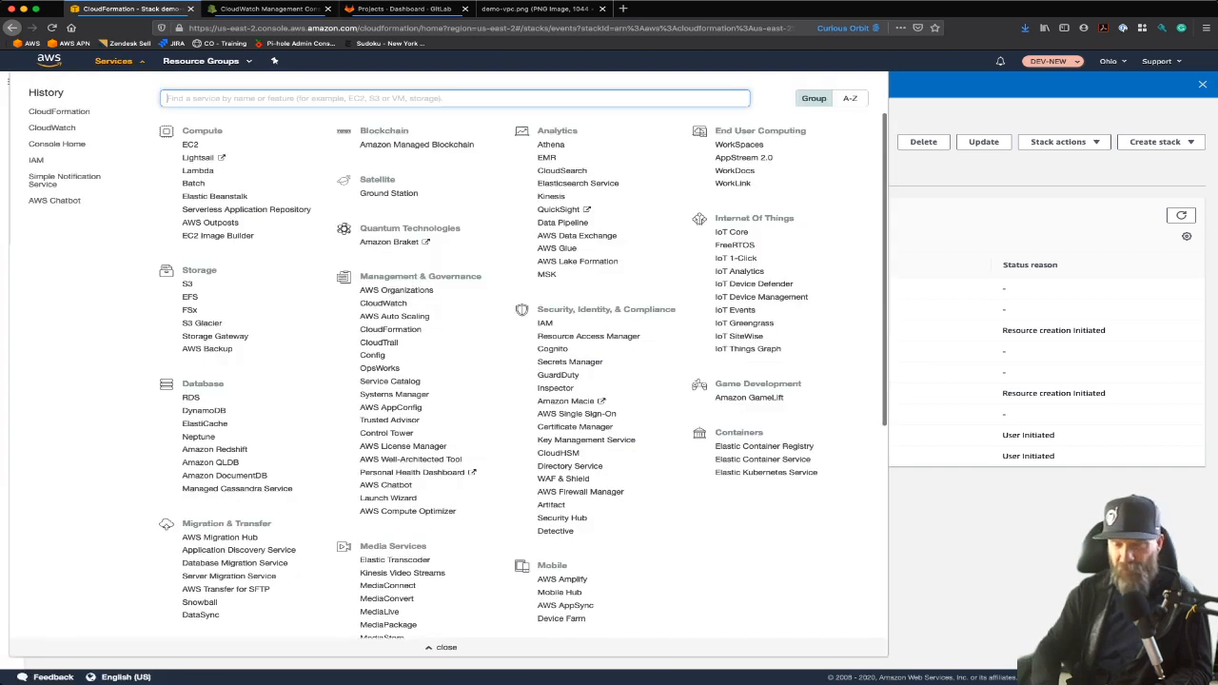
type("vpc")
key("Return")
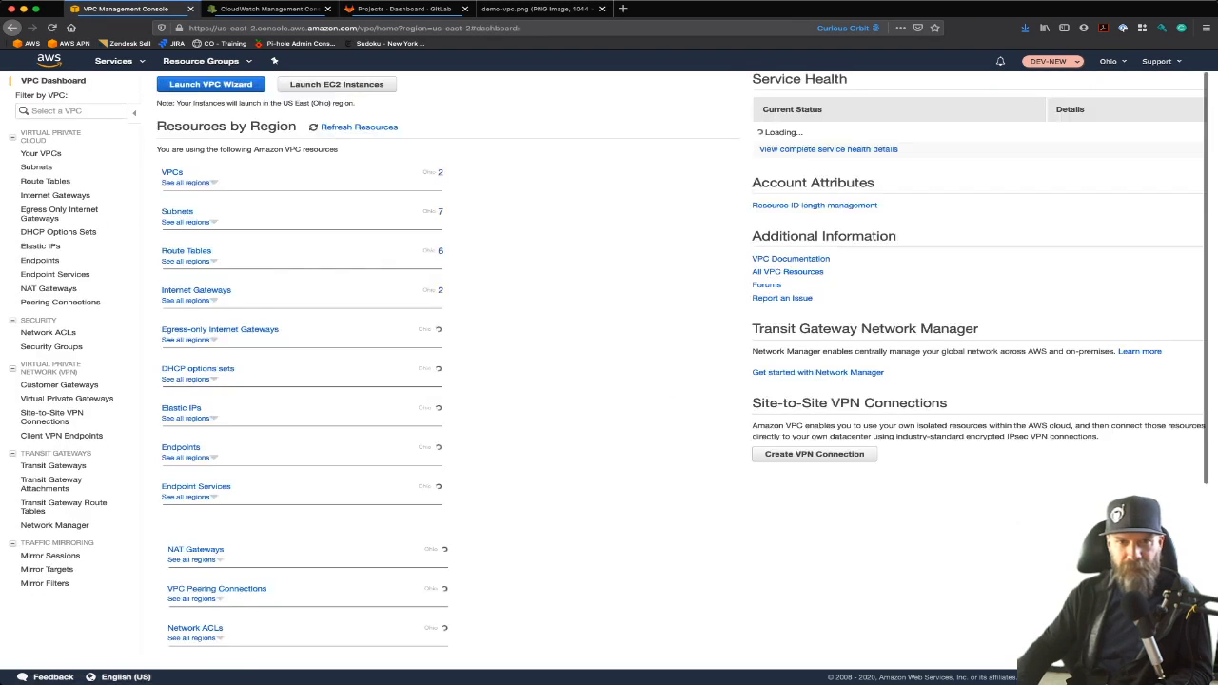
key("Return")
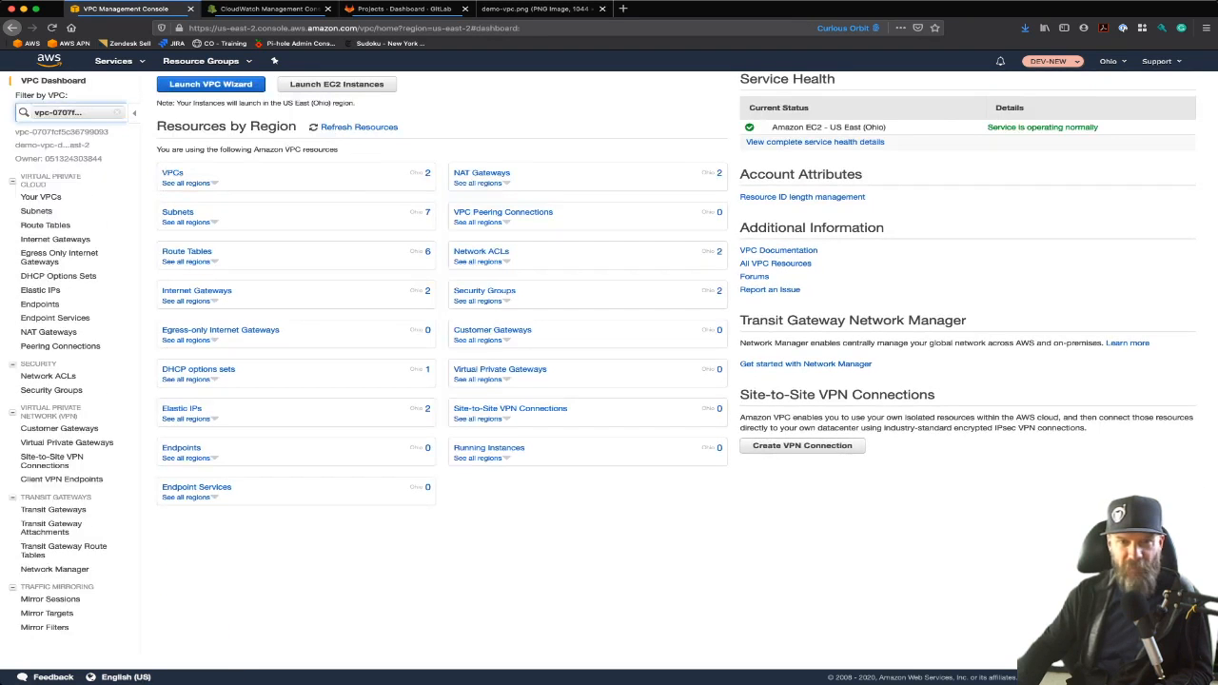
left_click(41, 196)
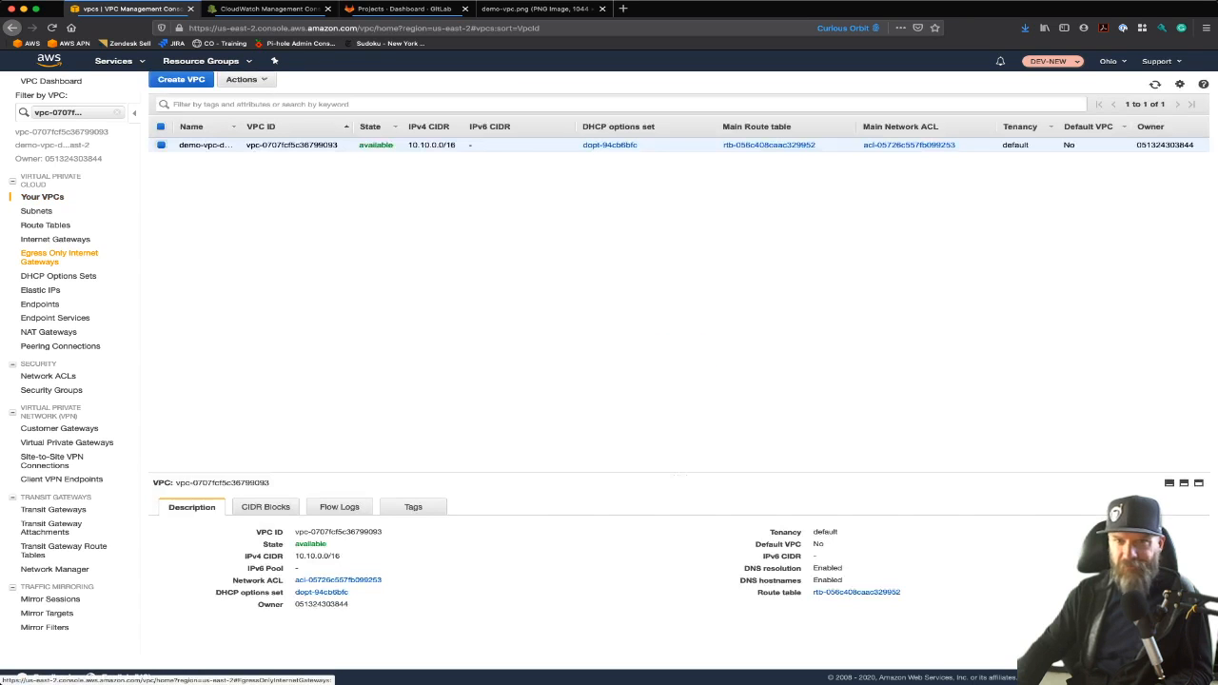
Inspect the demo VPC's subnets sorted by Availability Zone, then its route tables
left_click(37, 211)
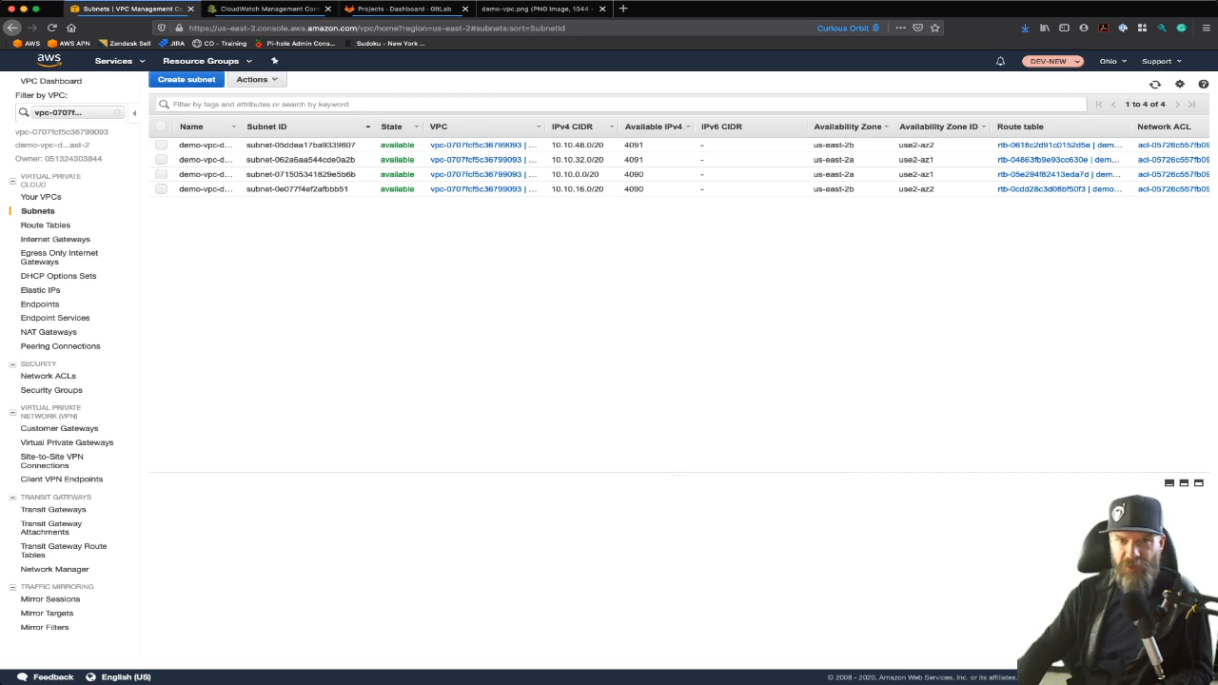
left_click_drag(239, 126, 327, 126)
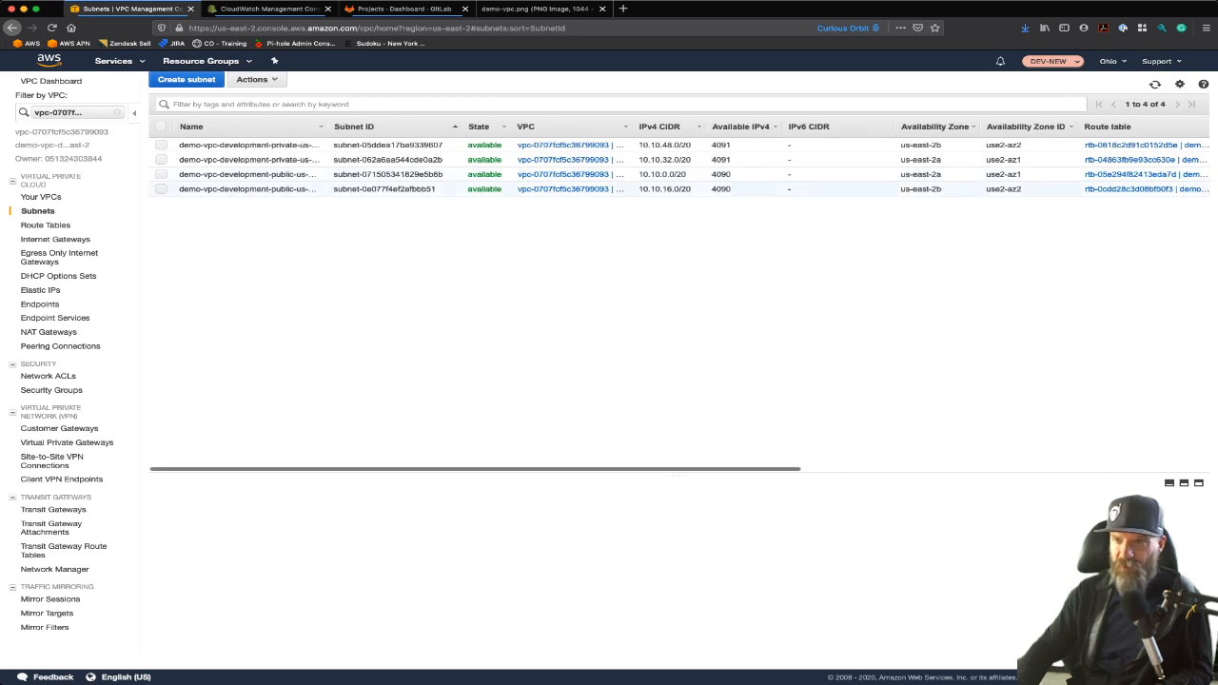
left_click(934, 127)
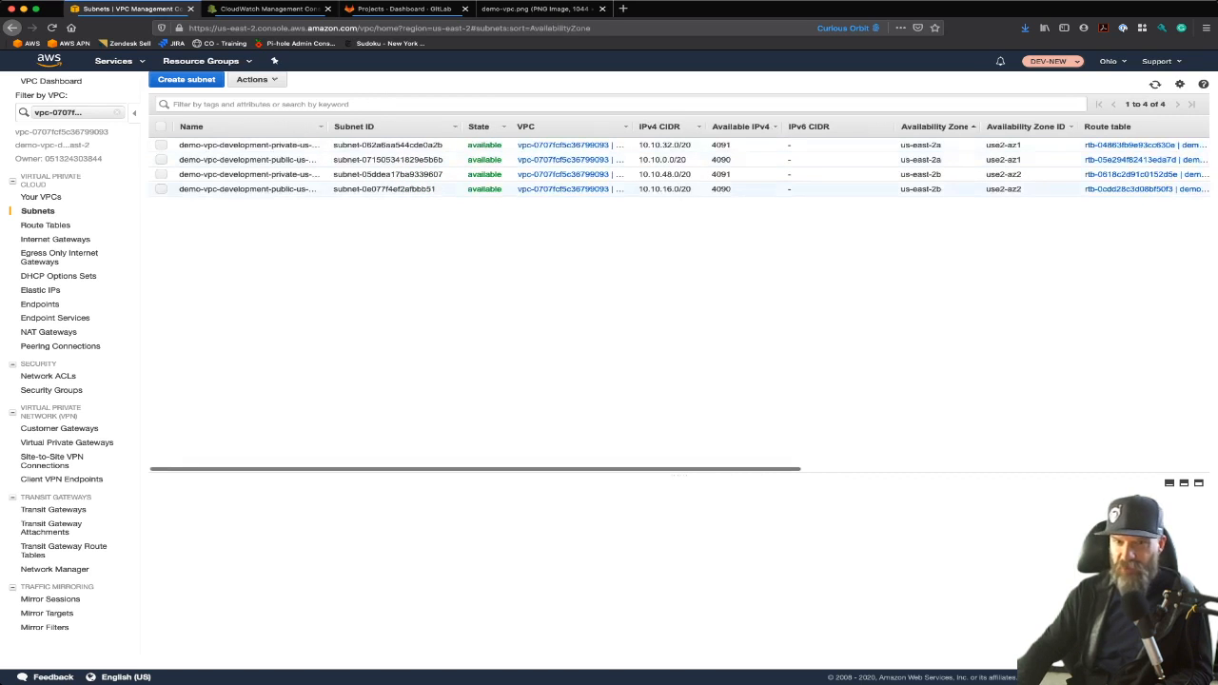
left_click(45, 225)
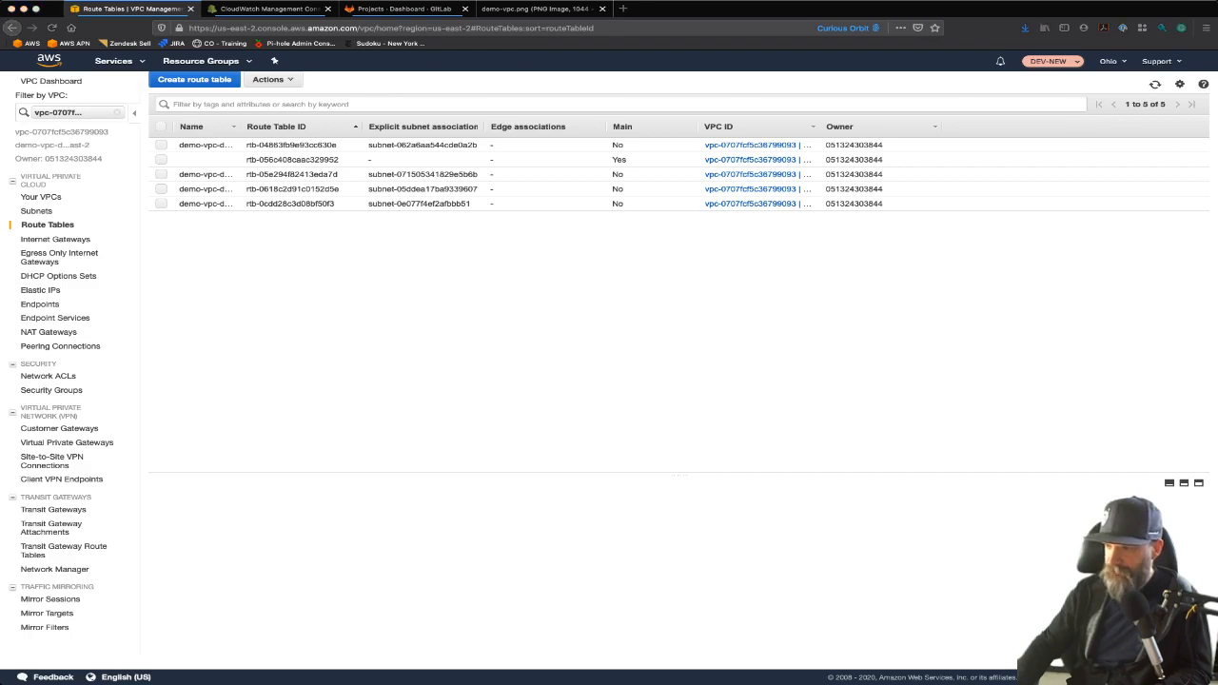
Switch to the cloudformation101.pdf presentation
key("super+Tab")
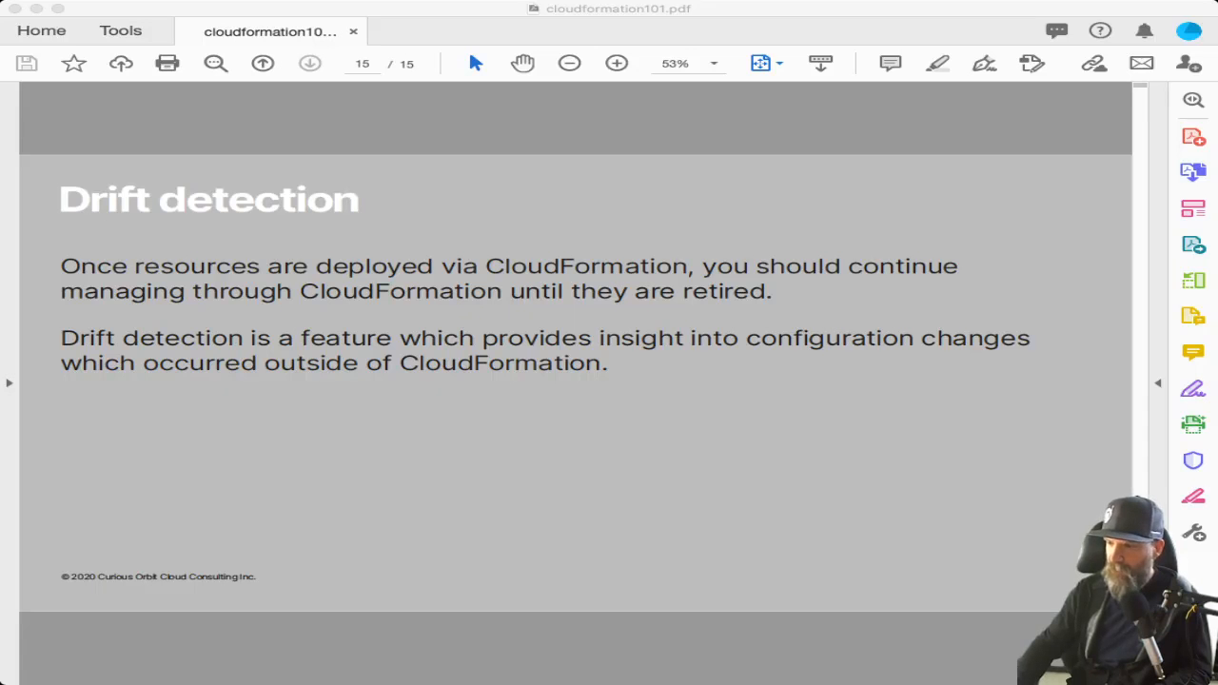
Close the iam.yml and vpc-flowlogs.yml tabs and locate the vpcCIDR default value in vpc.yml
key("super+Tab")
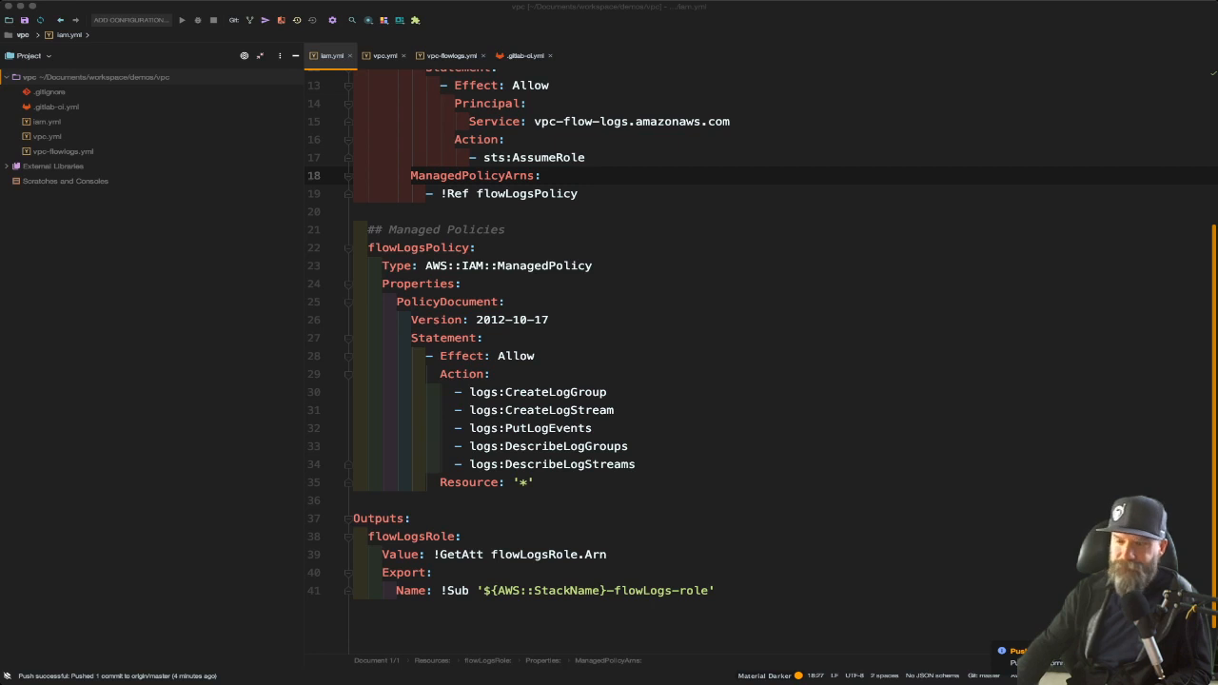
left_click(549, 320)
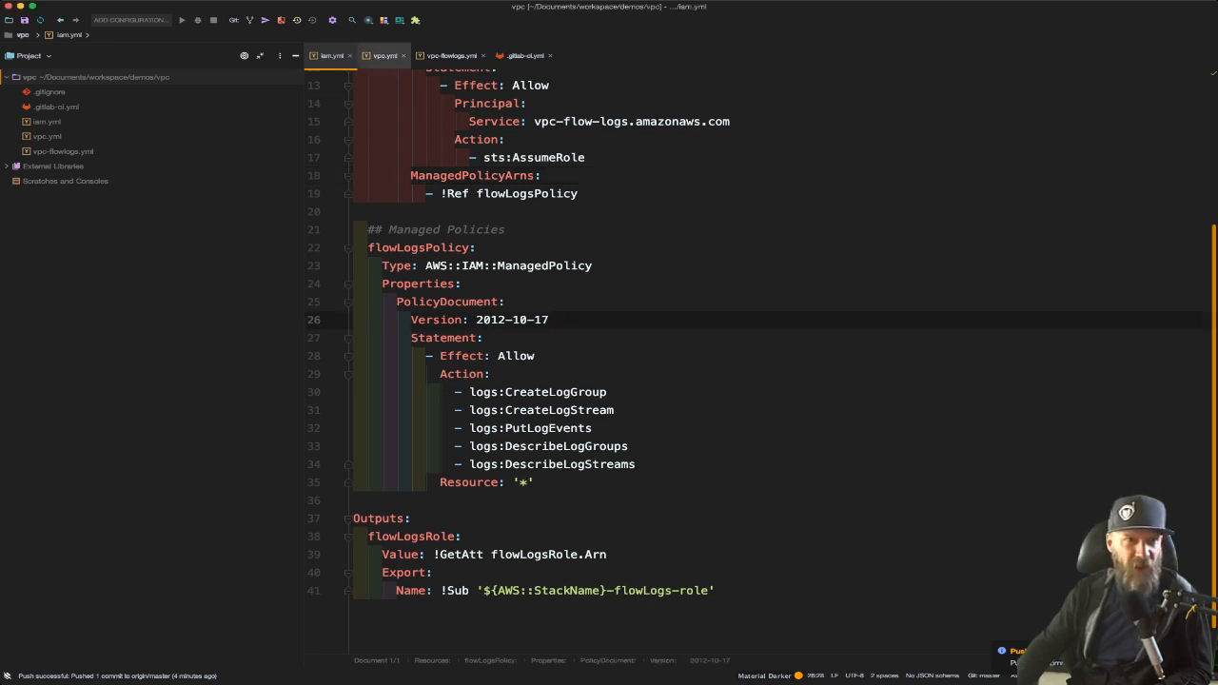
left_click(350, 56)
left_click(430, 56)
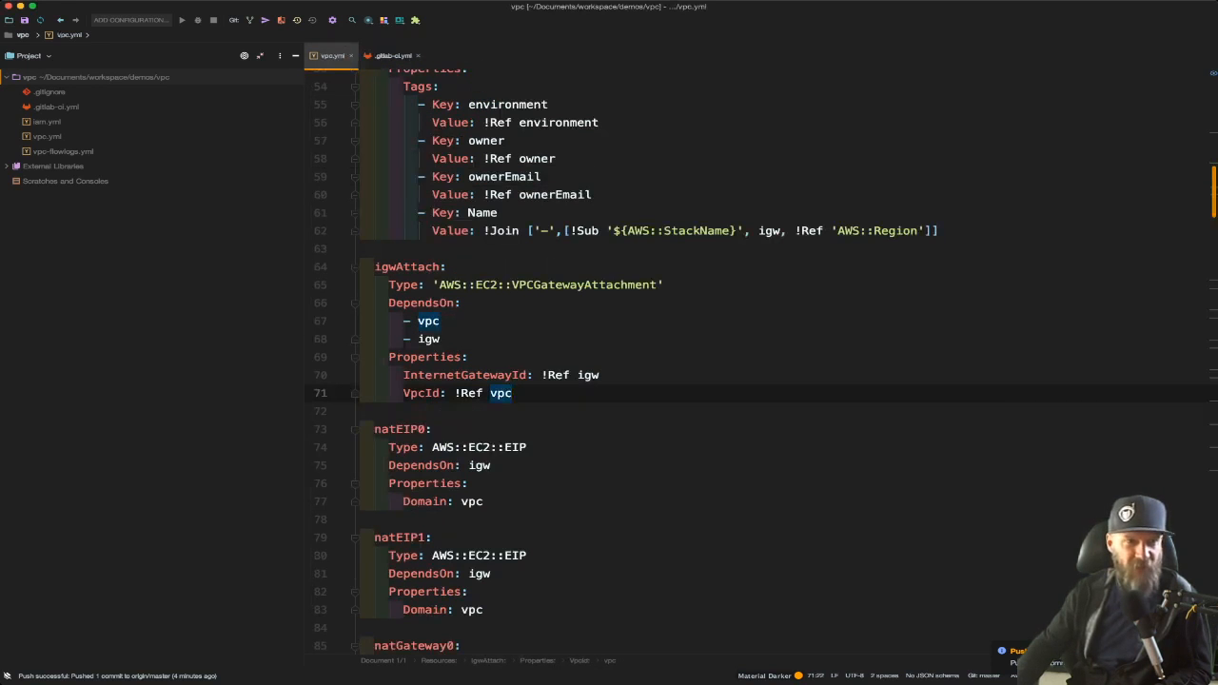
left_click(476, 195)
scroll(475, 195, "up", 15)
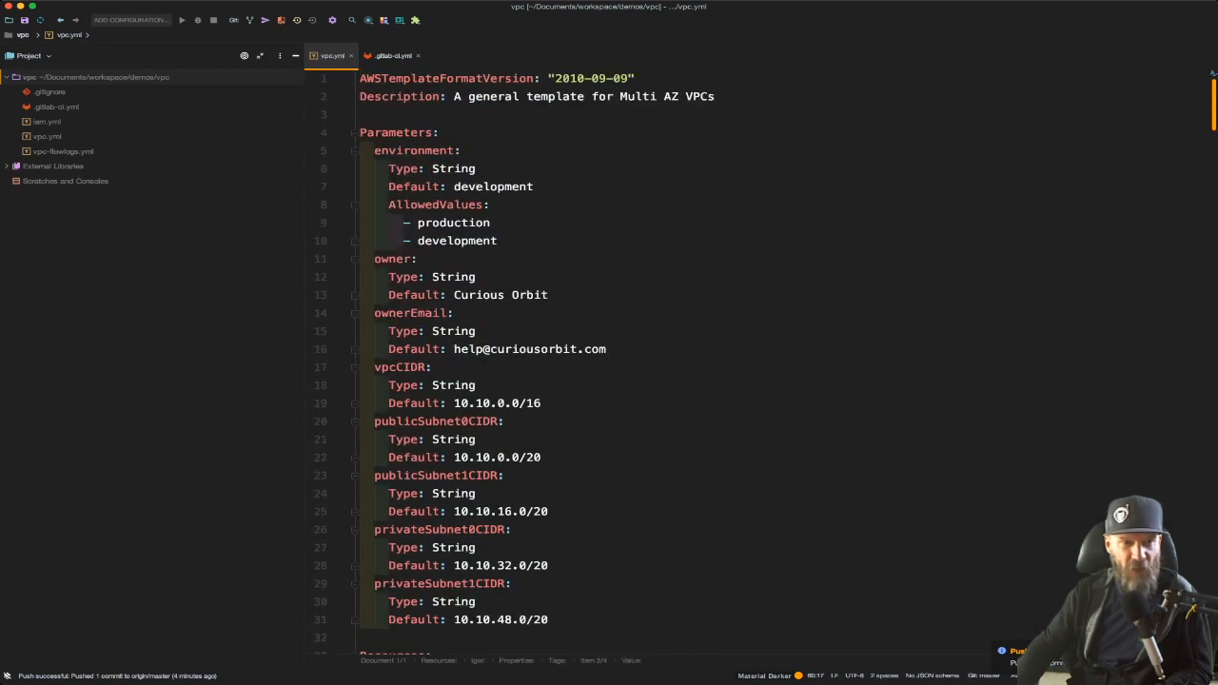
left_click_drag(454, 404, 542, 403)
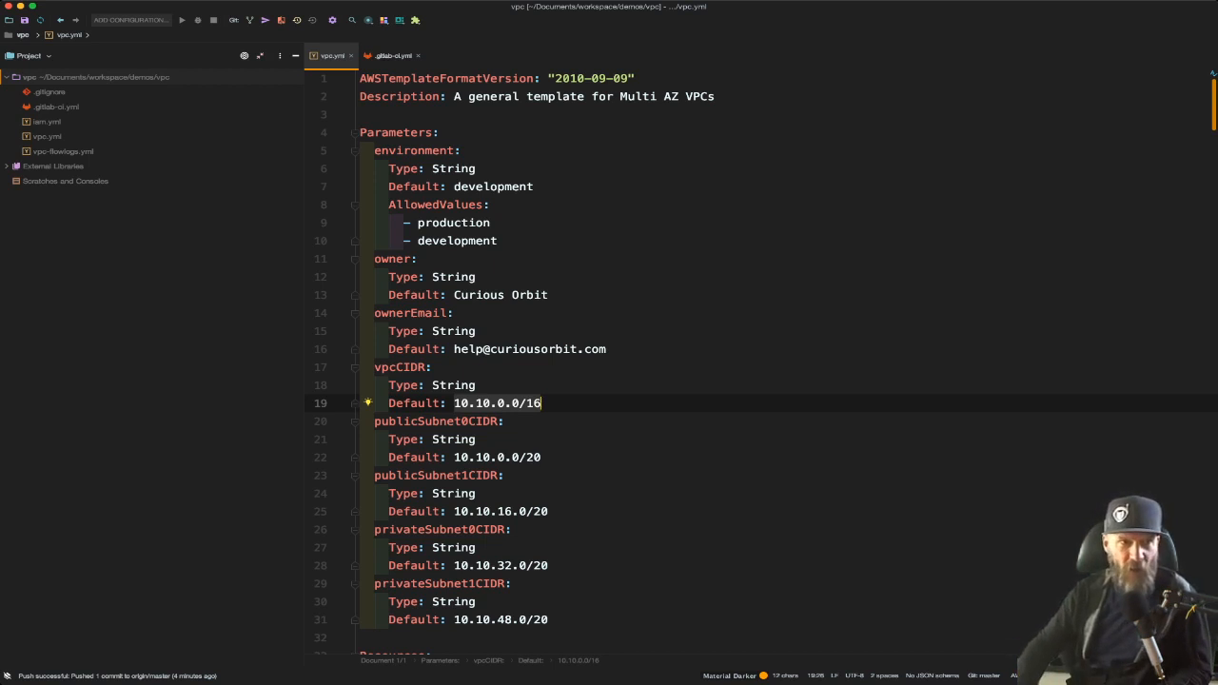
Add a --parameter-overrides option before --profile in the vpc-deploy deploy command of .gitlab-ci.yml
left_click(392, 55)
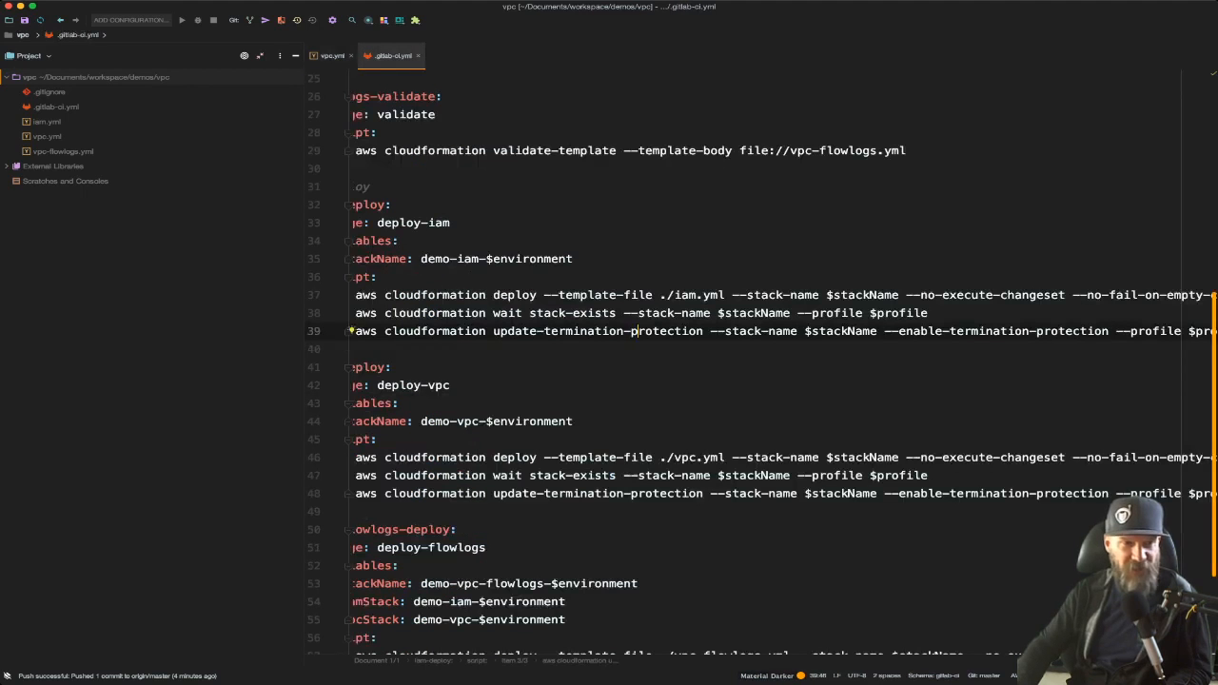
scroll(761, 362, "left", 1)
scroll(761, 361, "down", 1)
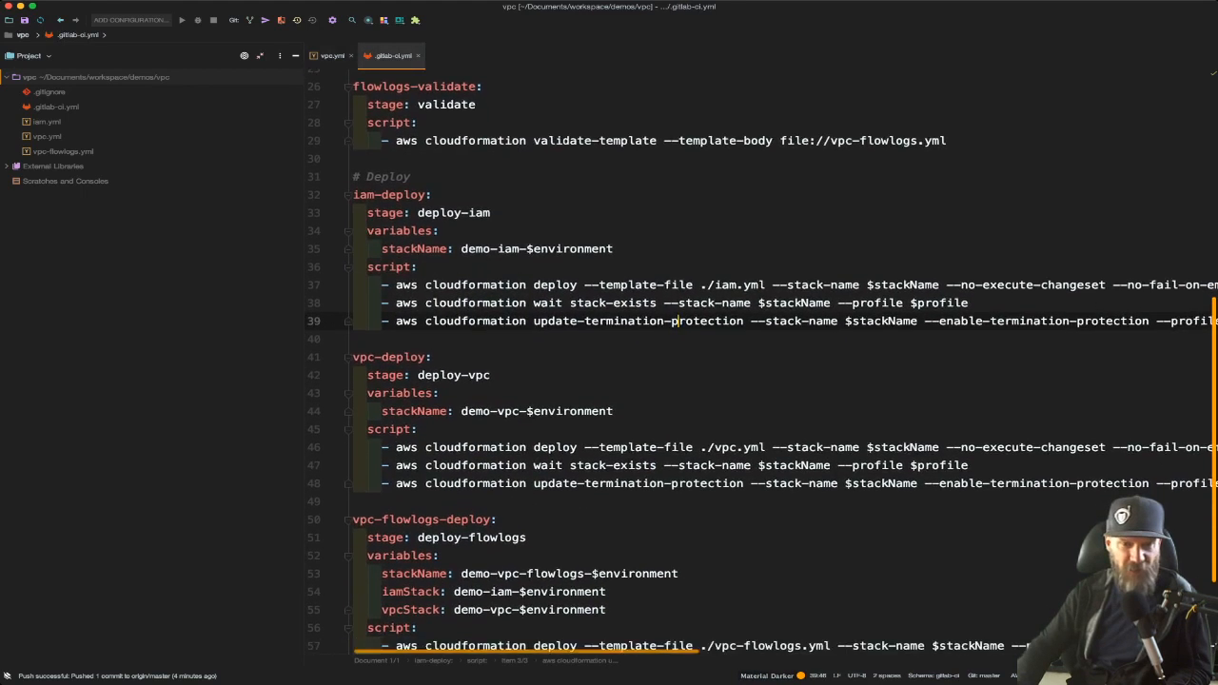
scroll(762, 362, "right", 5)
scroll(761, 361, "right", 8)
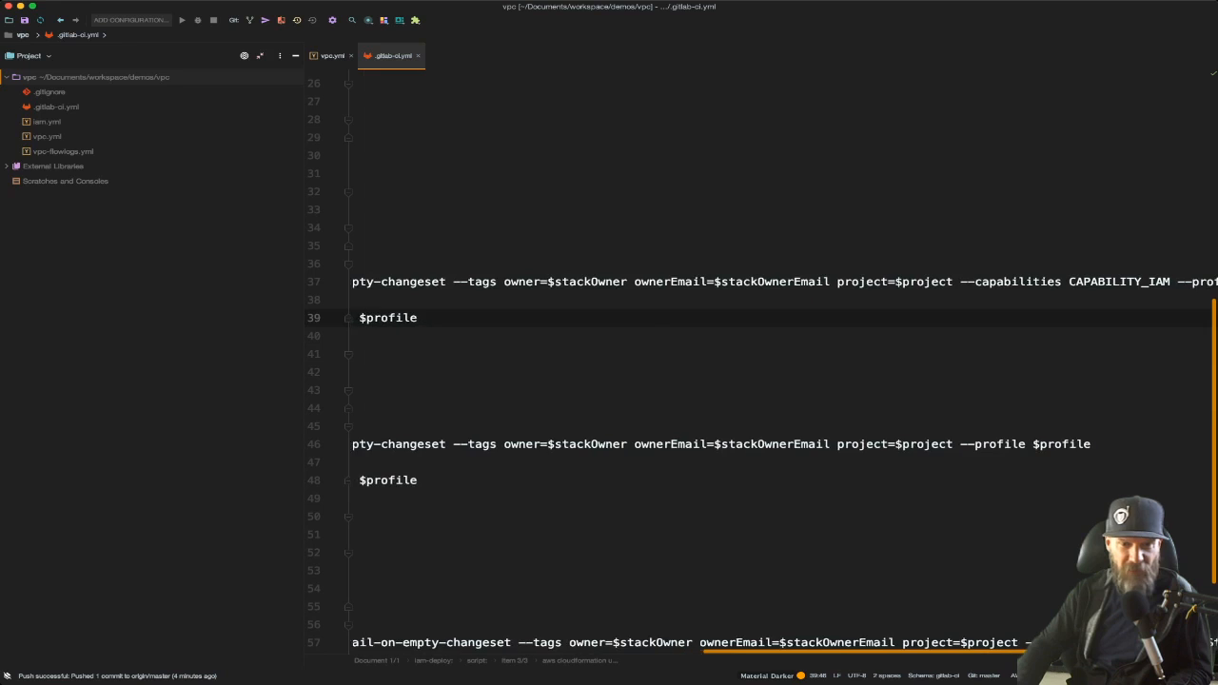
left_click(960, 444)
type("--para")
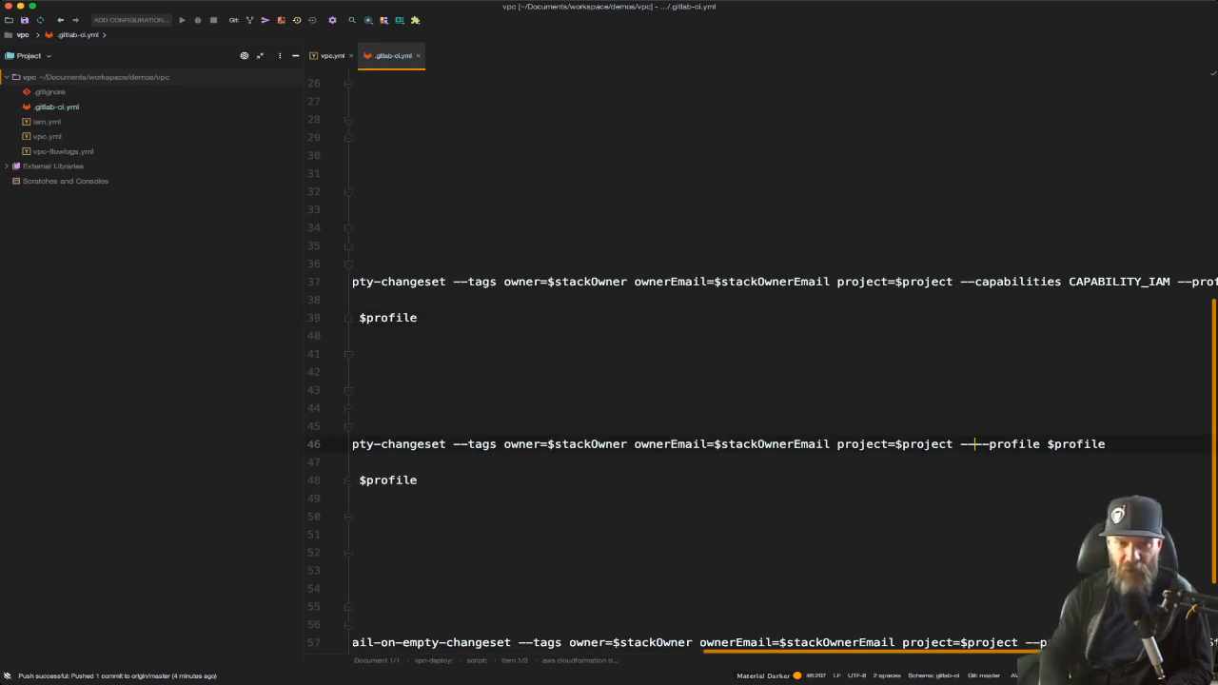
type("meter-overri")
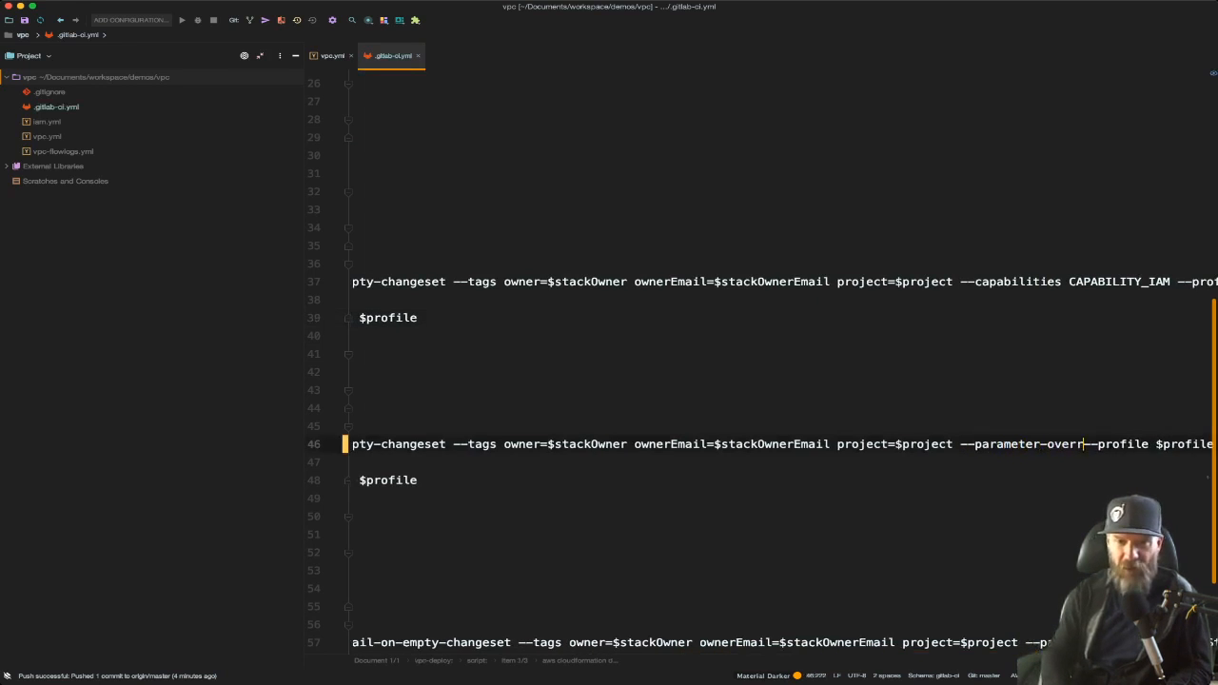
type("des")
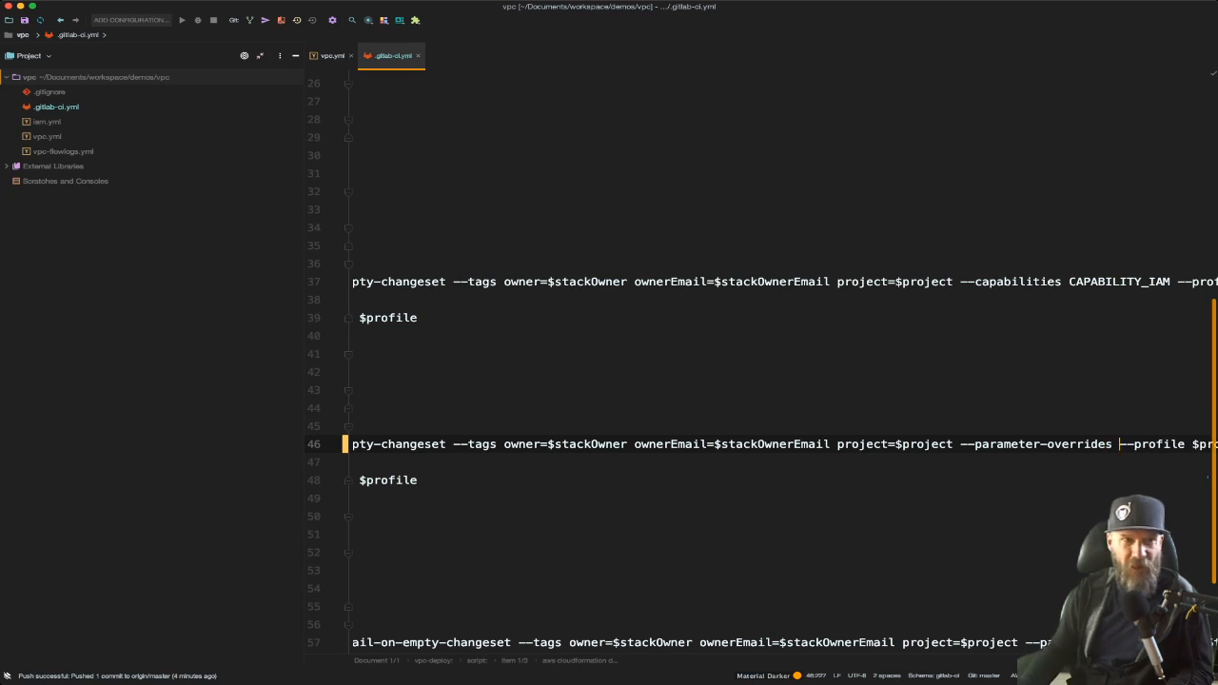
Copy the vpcCIDR parameter name from vpc.yml and set the override to vpcCIDR=10.20.0.0/16
left_click(332, 57)
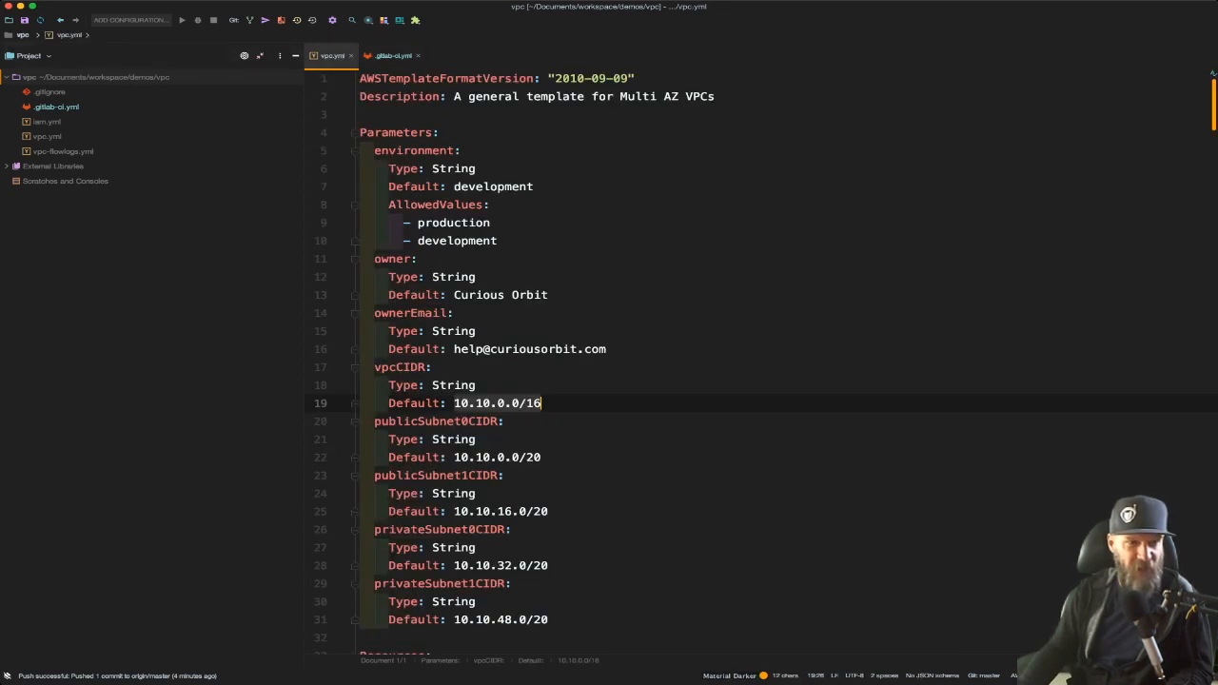
left_click(396, 367)
double_click(396, 368)
key("super+c")
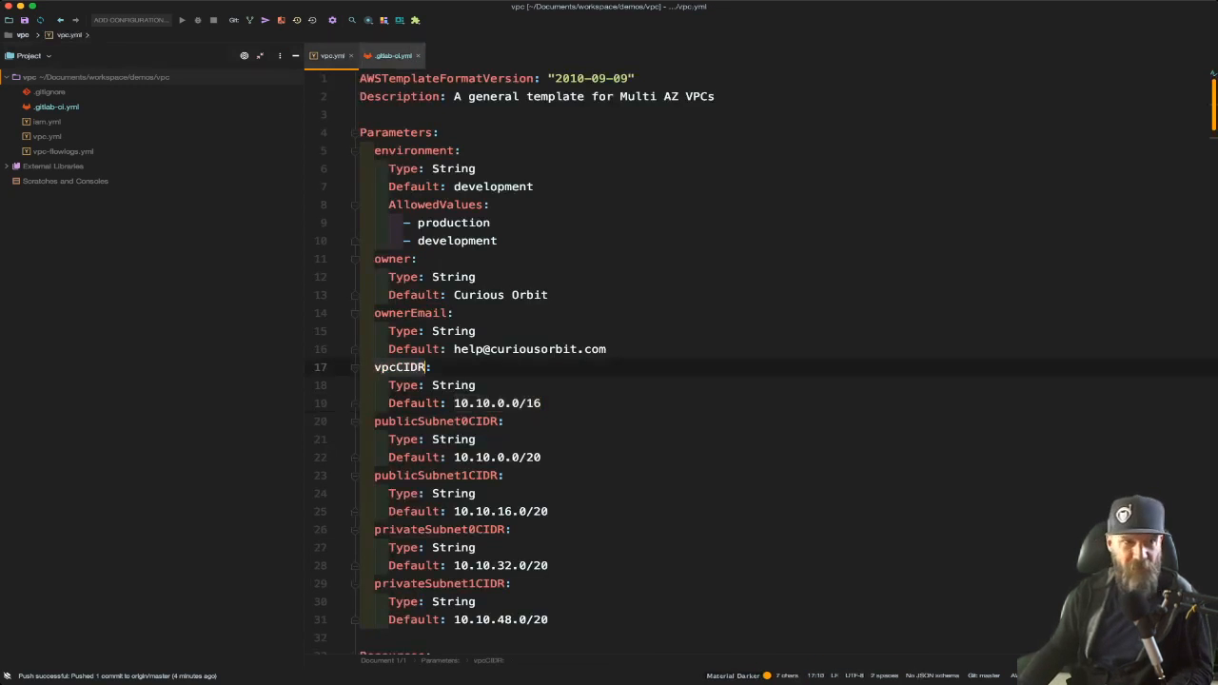
left_click(393, 56)
key("super+v")
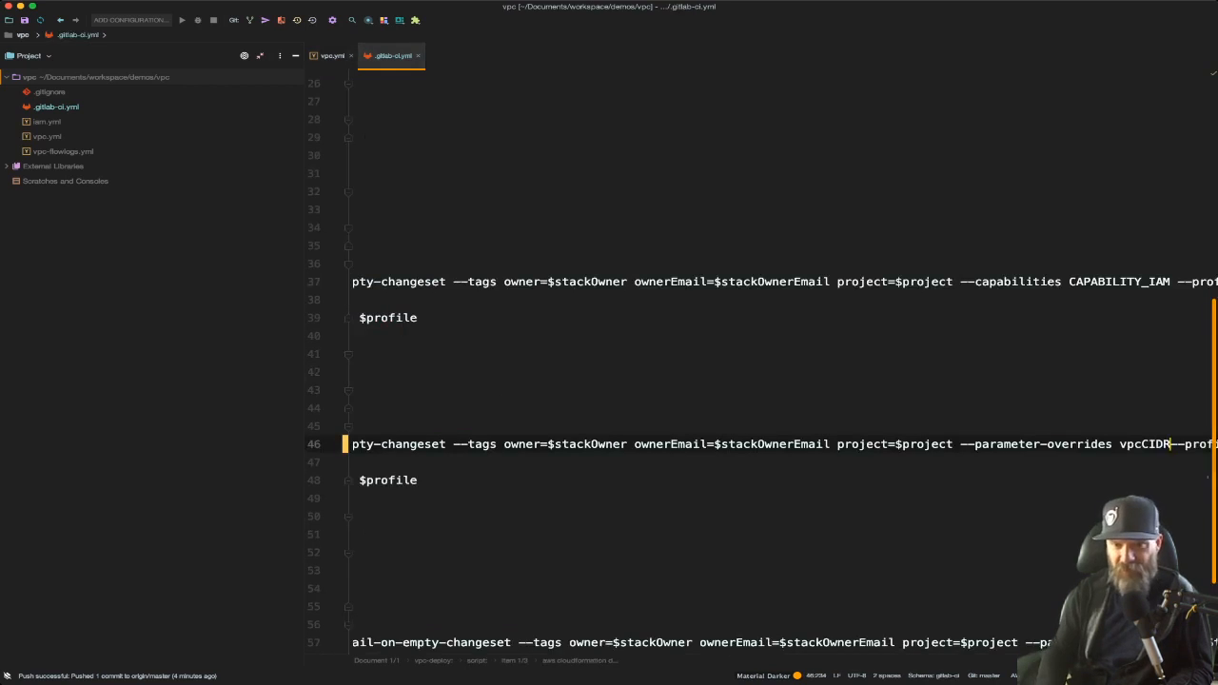
type("=10")
type(".20.0.0/")
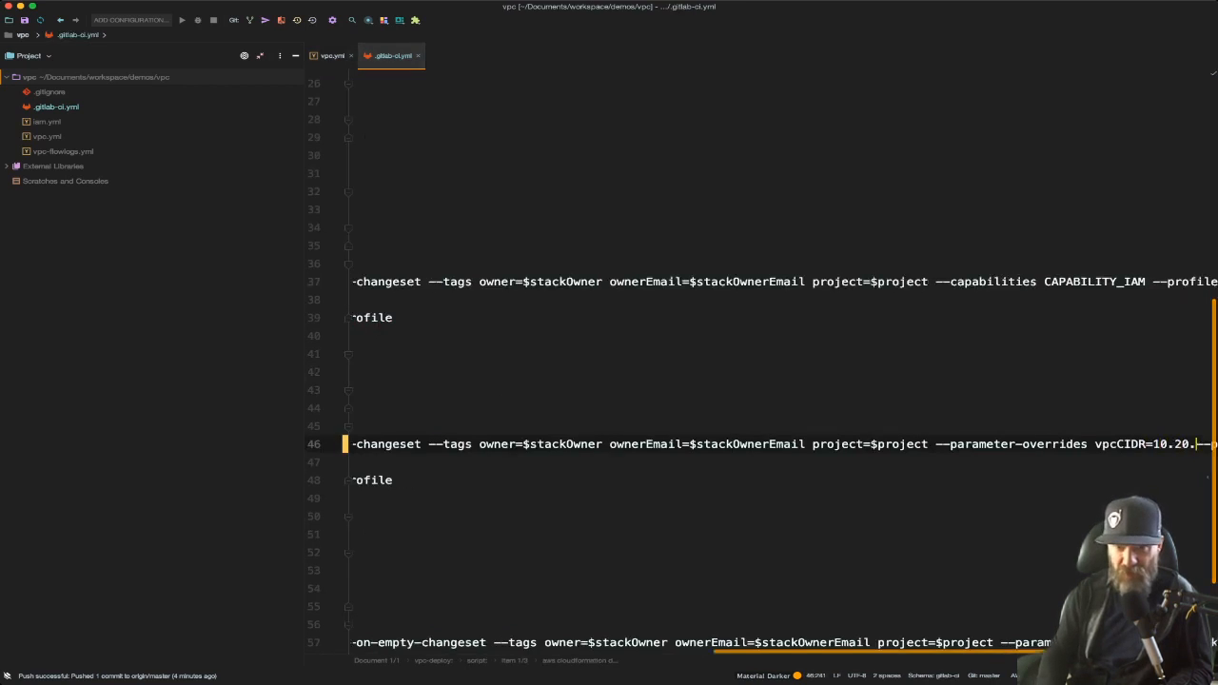
type("16")
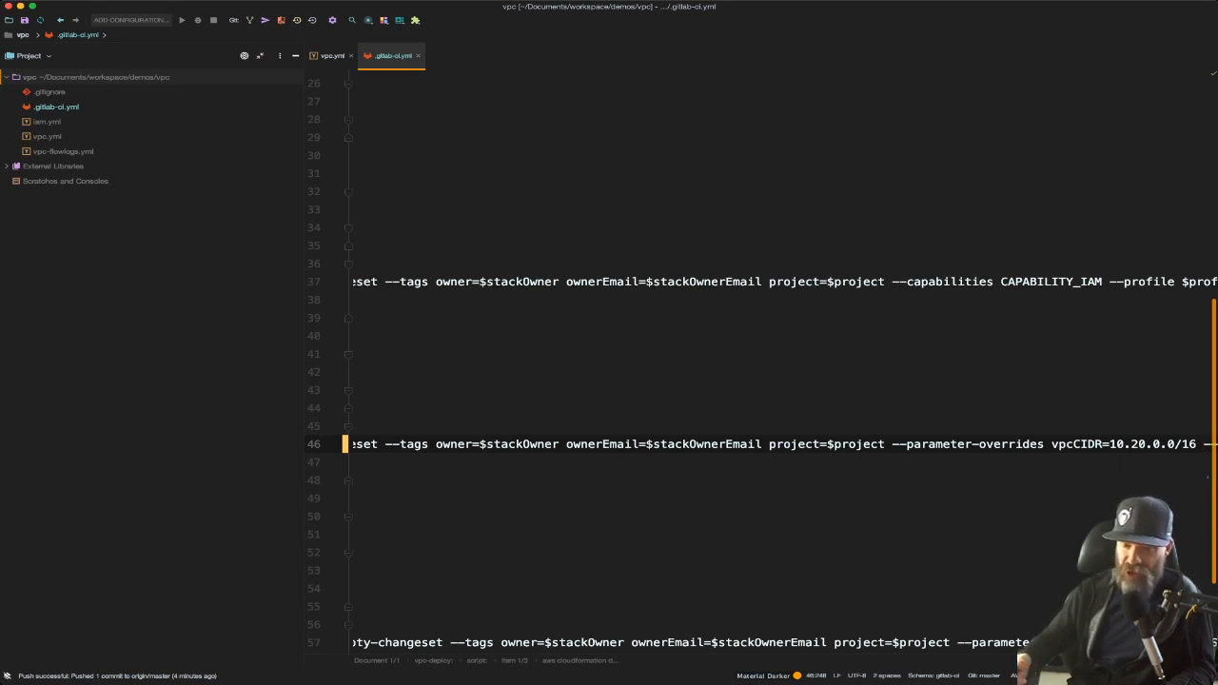
scroll(761, 361, "right", 3)
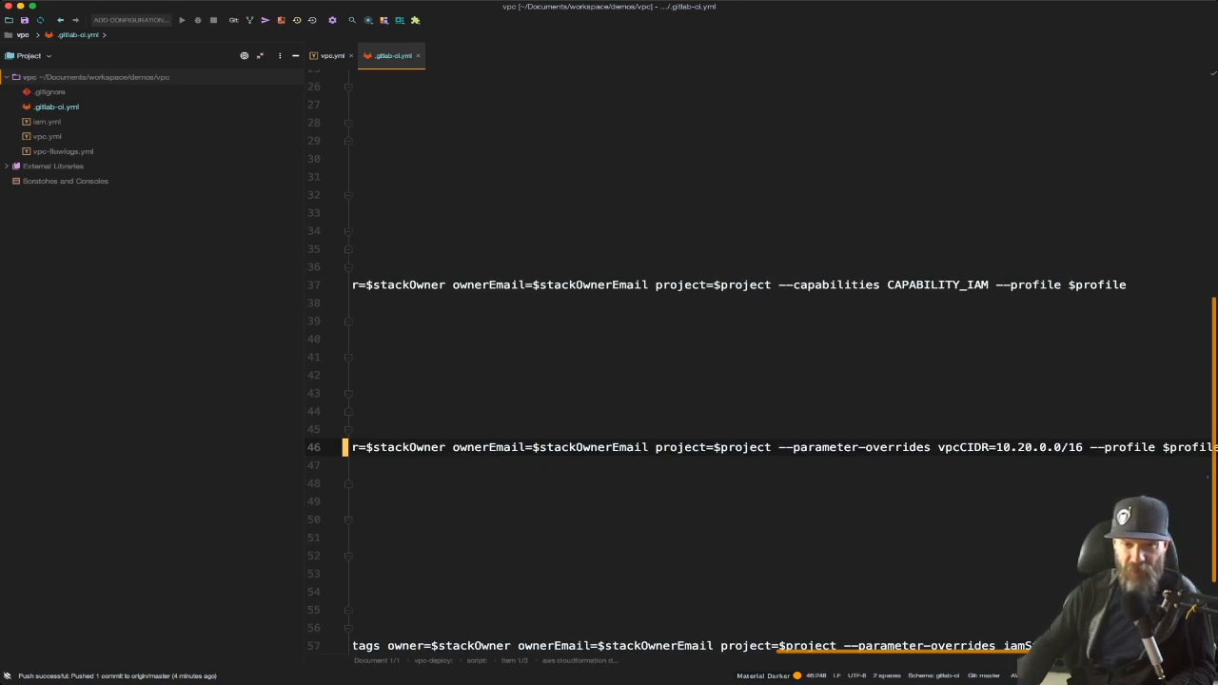
scroll(762, 362, "left", 15)
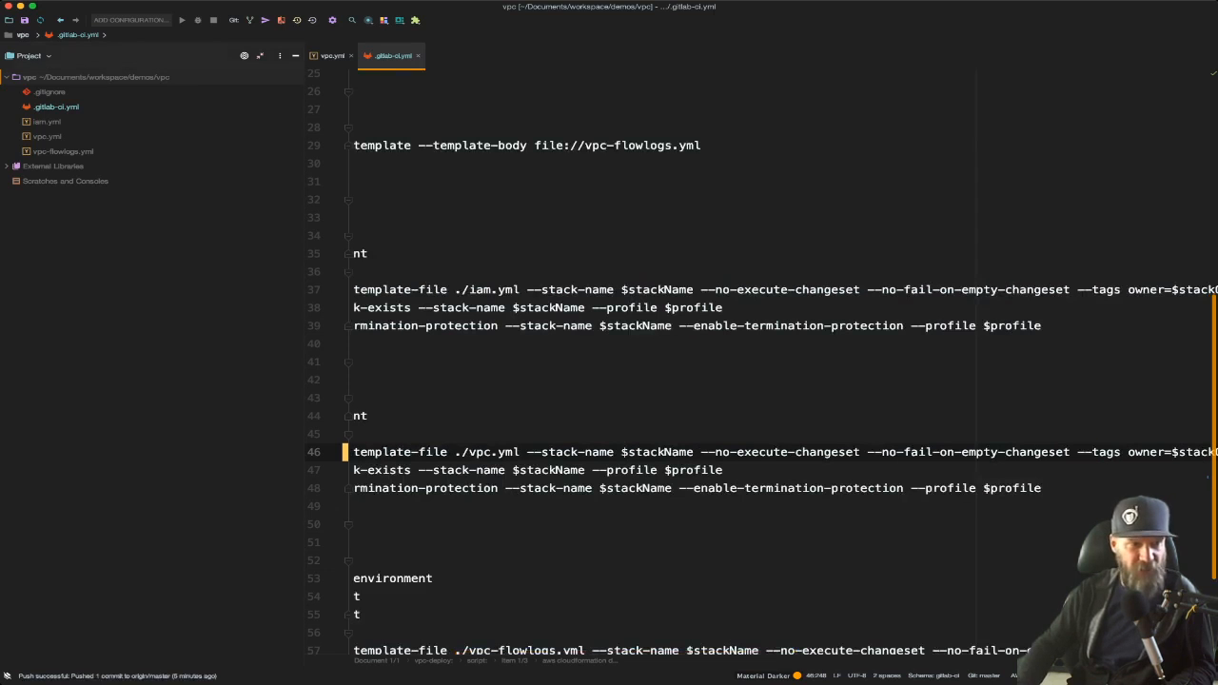
Switch to the browser and view the demo-vpc-flowlogs-development-lg log group's ENI log stream events in CloudWatch
key("super+Tab")
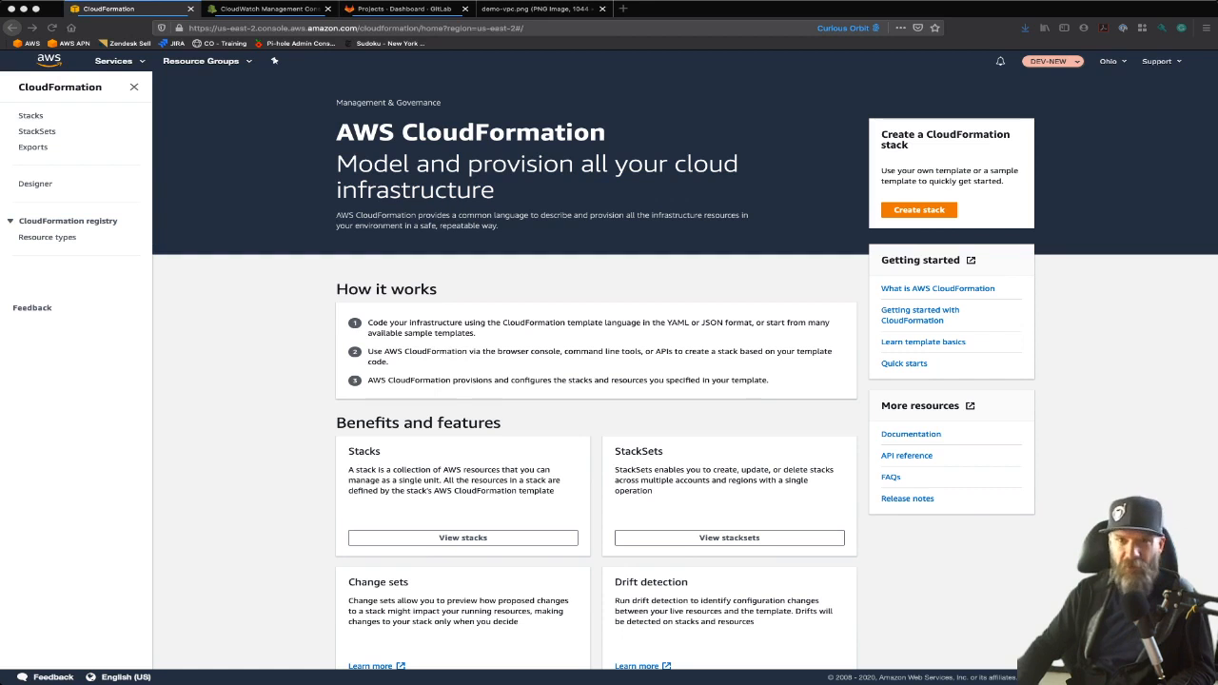
left_click(266, 8)
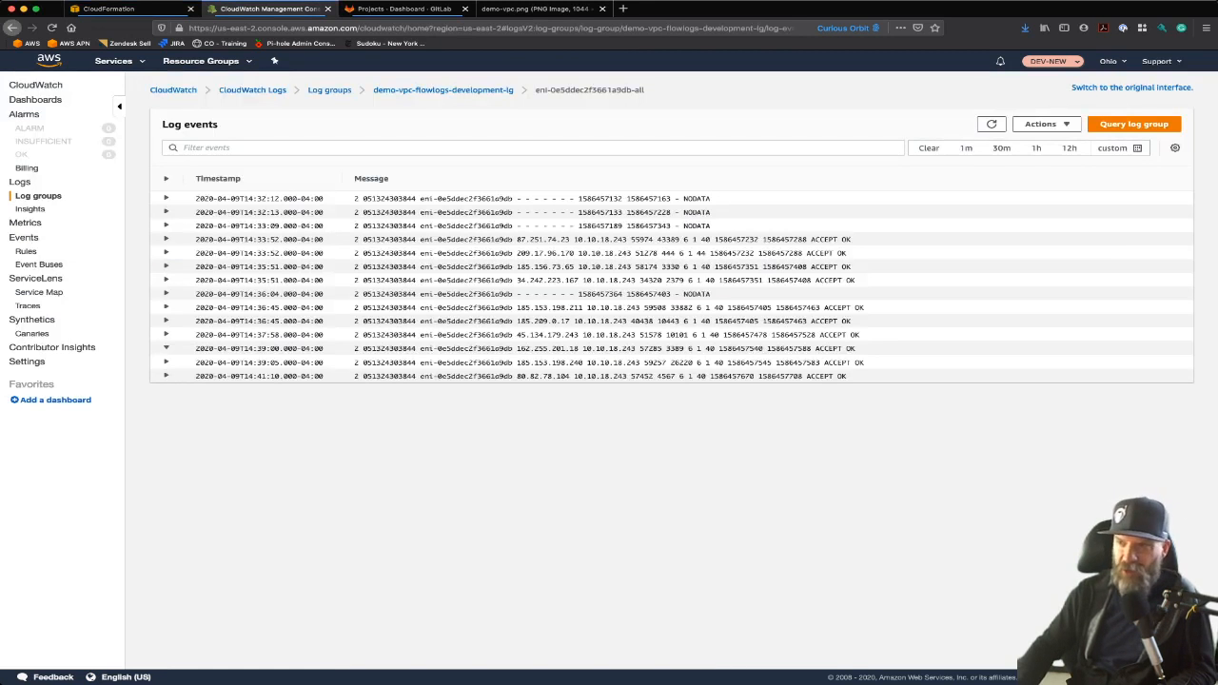
left_click(38, 195)
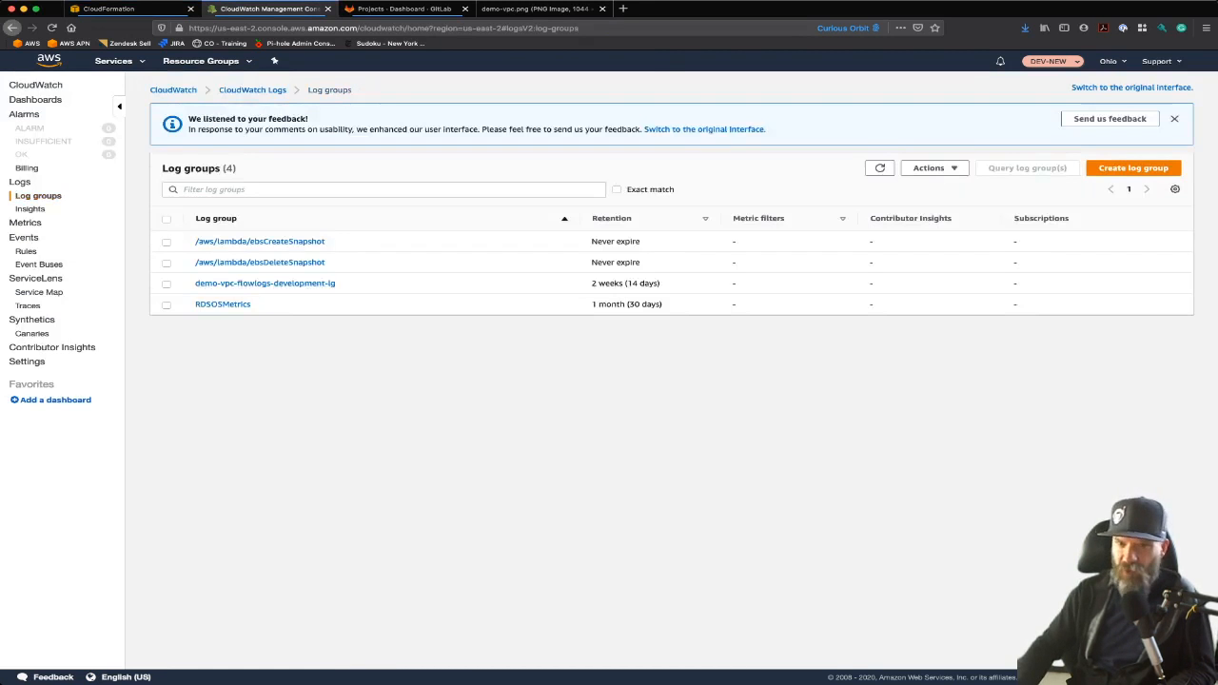
left_click(314, 283)
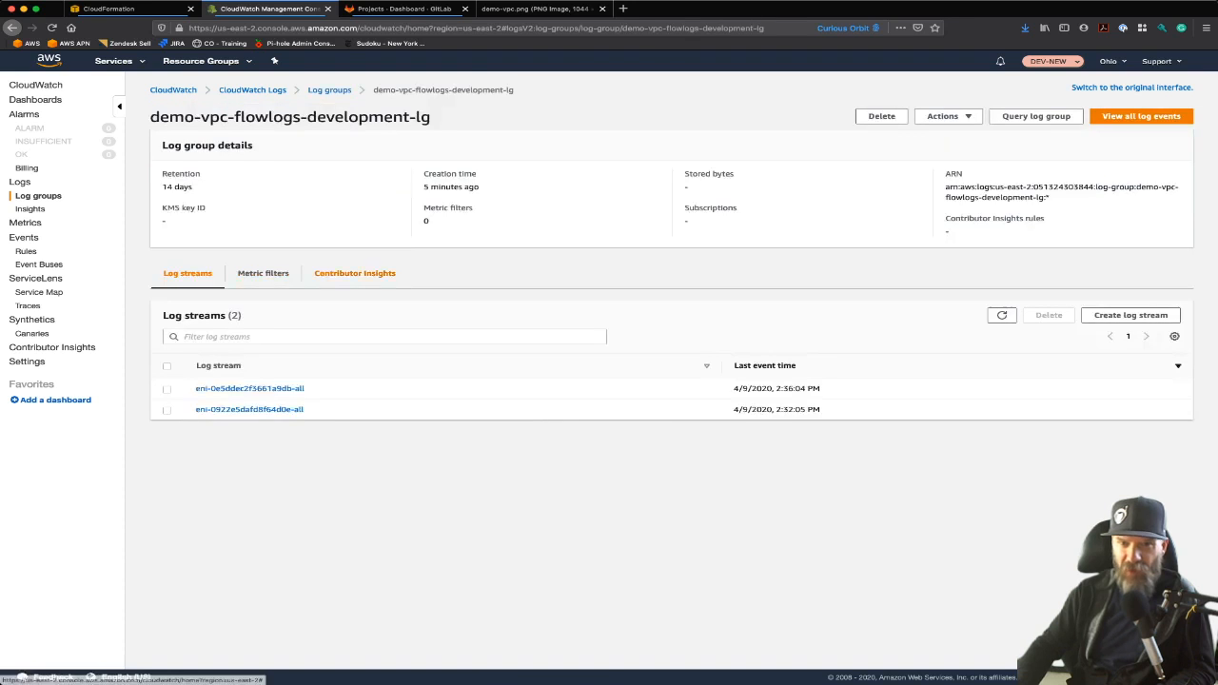
left_click(250, 388)
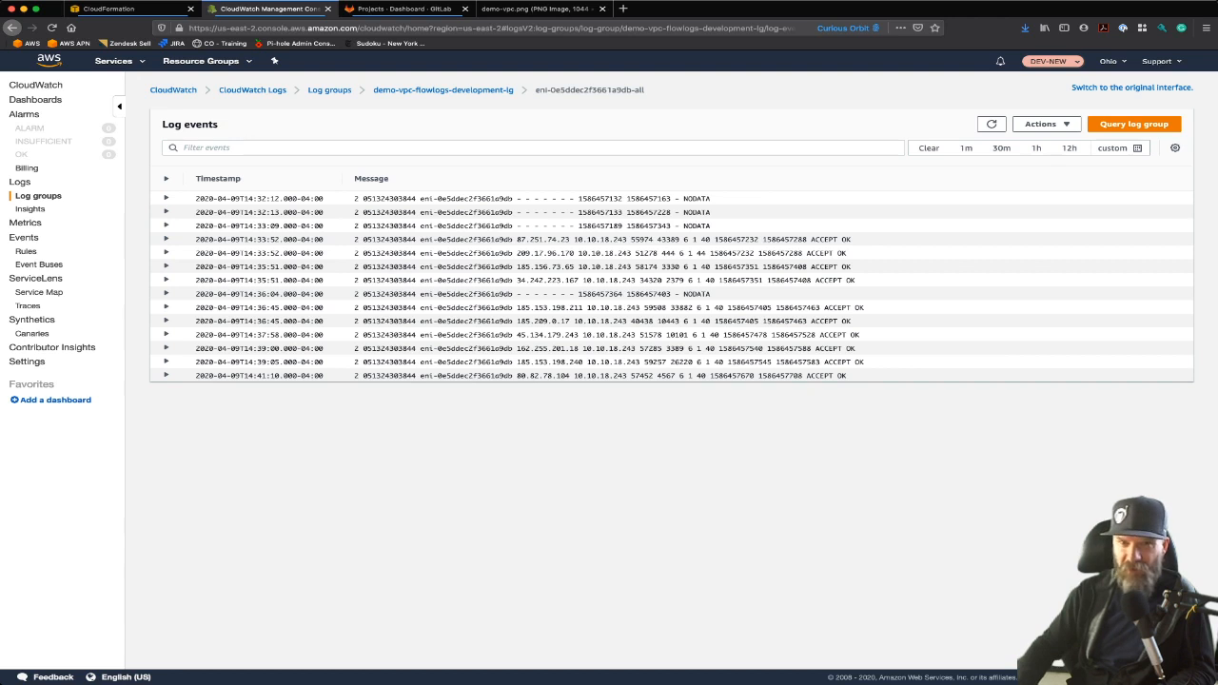
Open the demo-vpc-development stack's change sets in CloudFormation and examine the failed change set's entry
key("ctrl+shift+Tab")
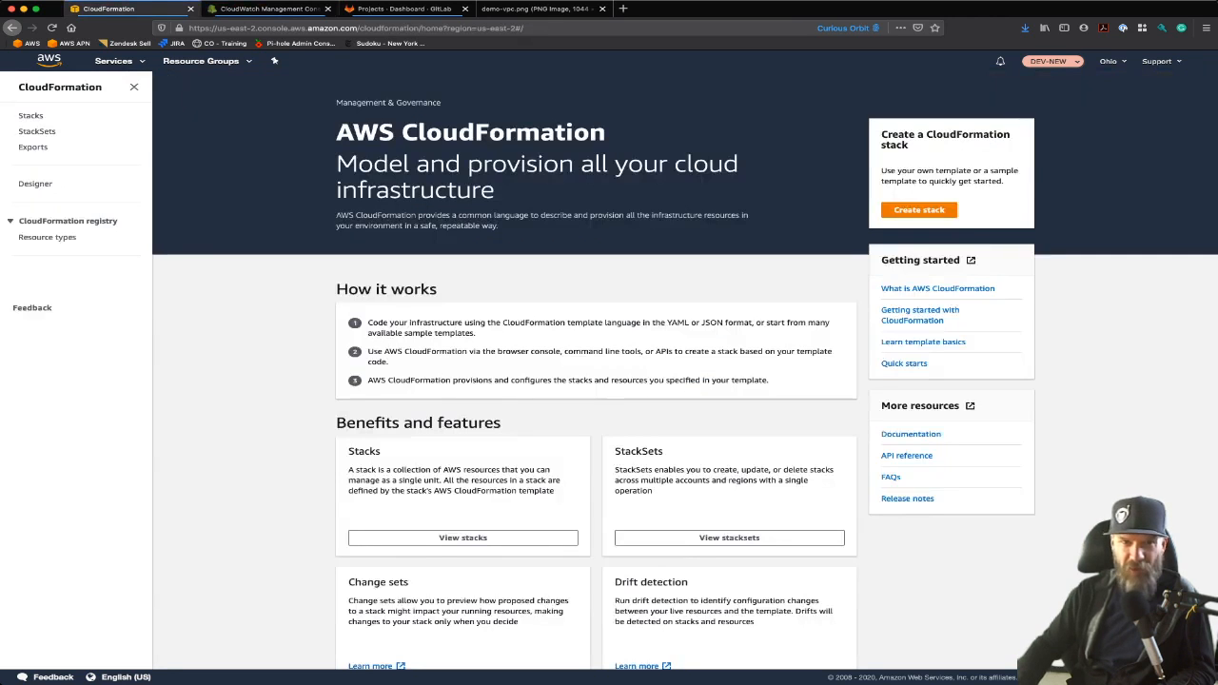
left_click(31, 115)
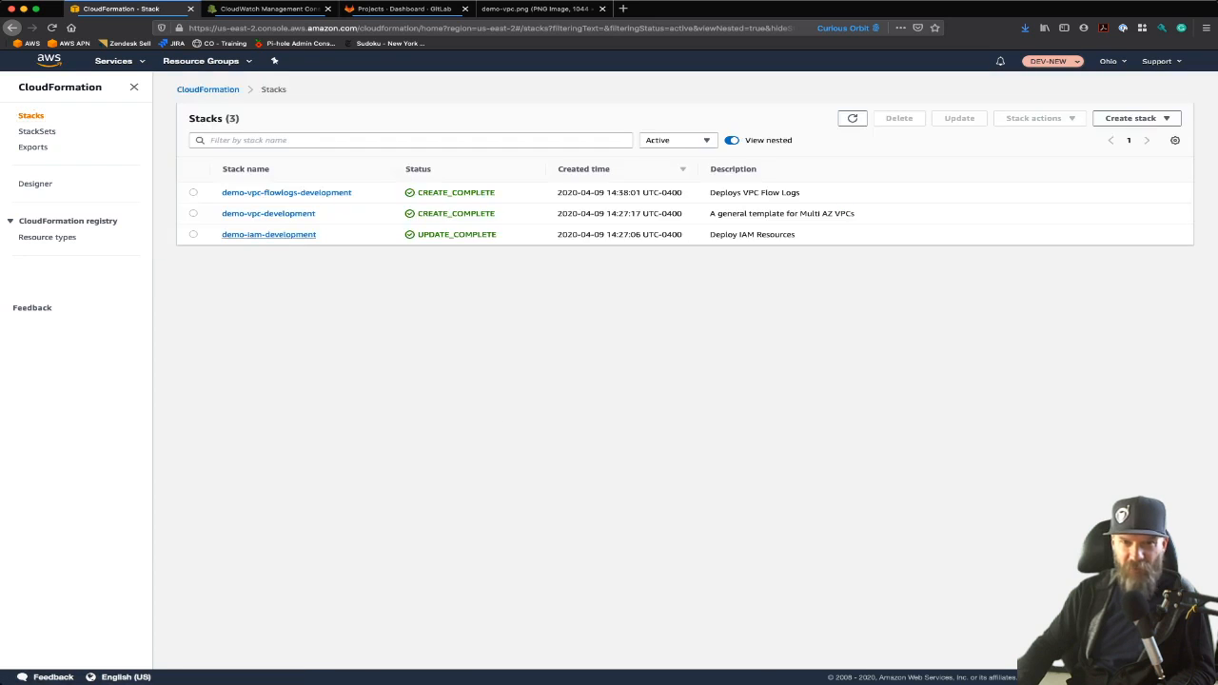
left_click(268, 213)
left_click(754, 144)
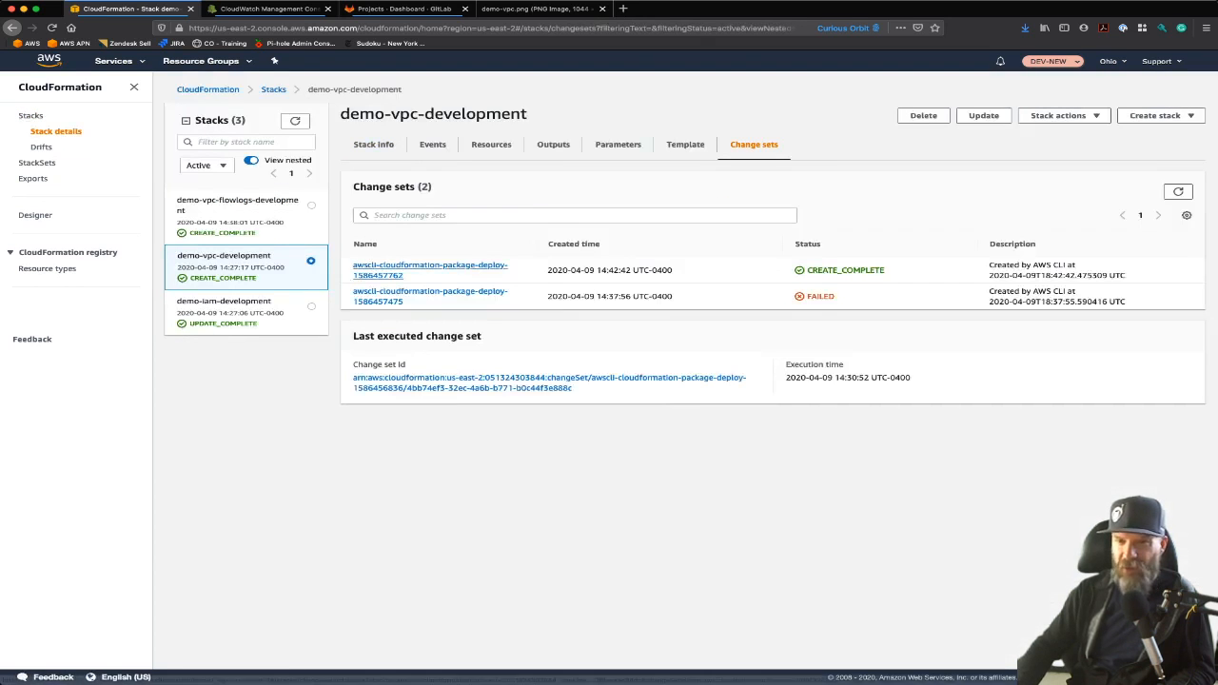
left_click_drag(571, 296, 672, 295)
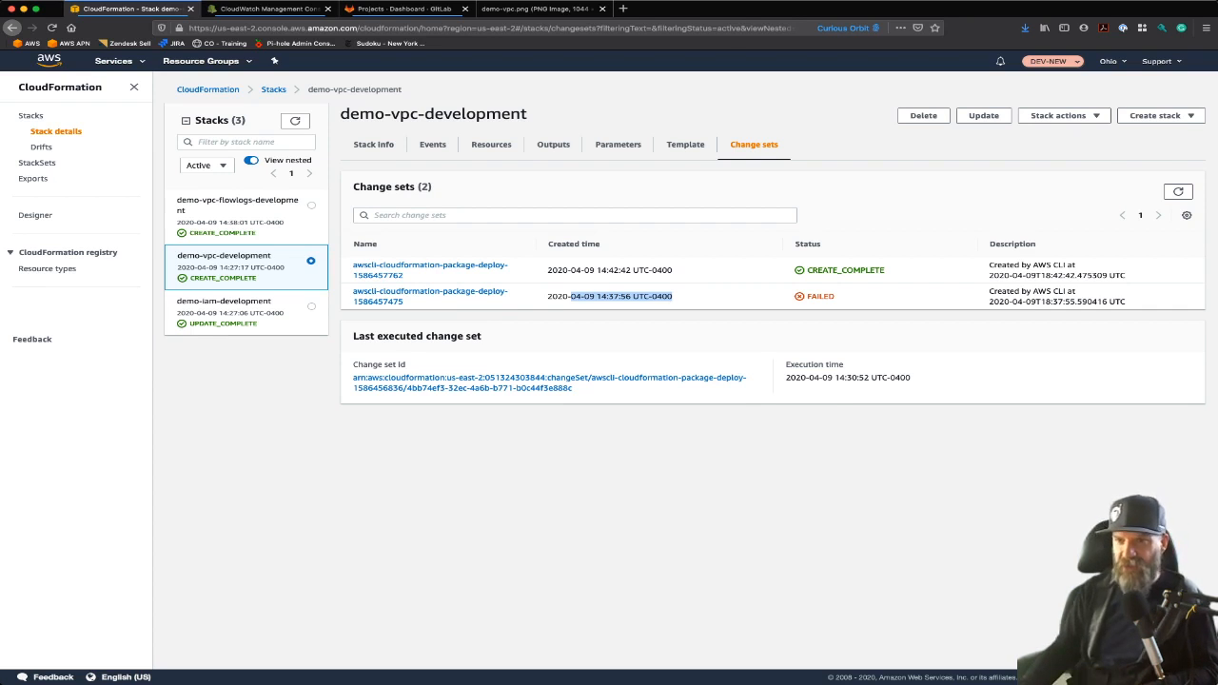
double_click(820, 296)
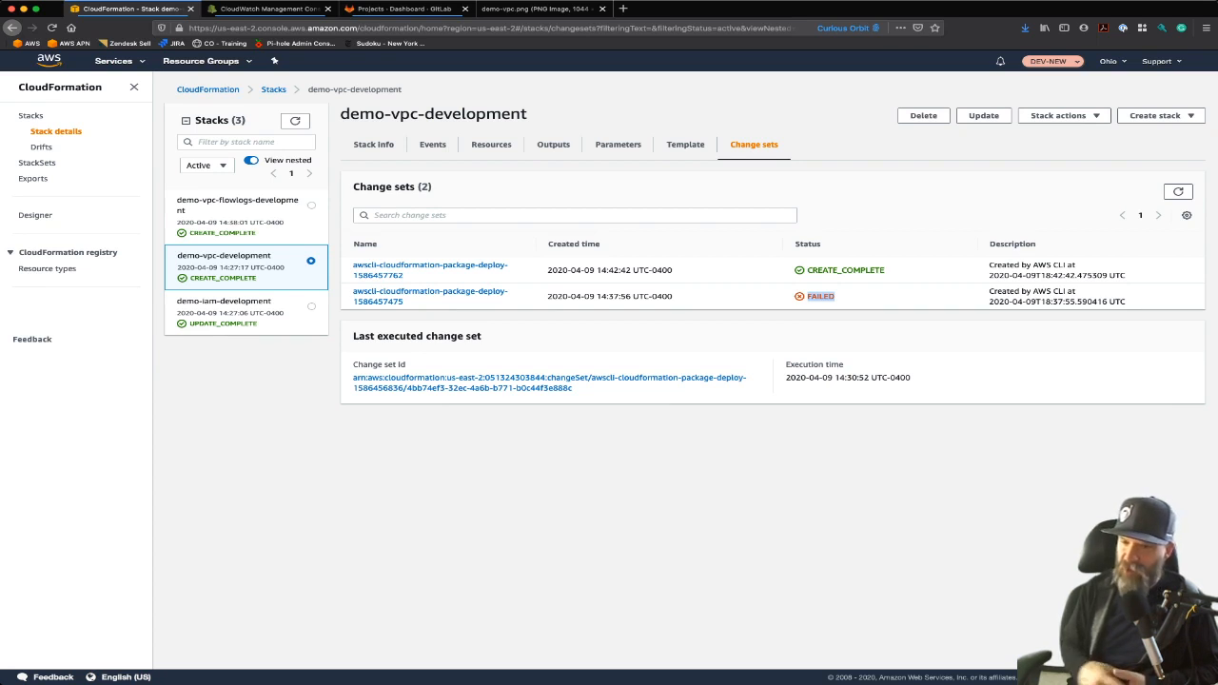
left_click(428, 269)
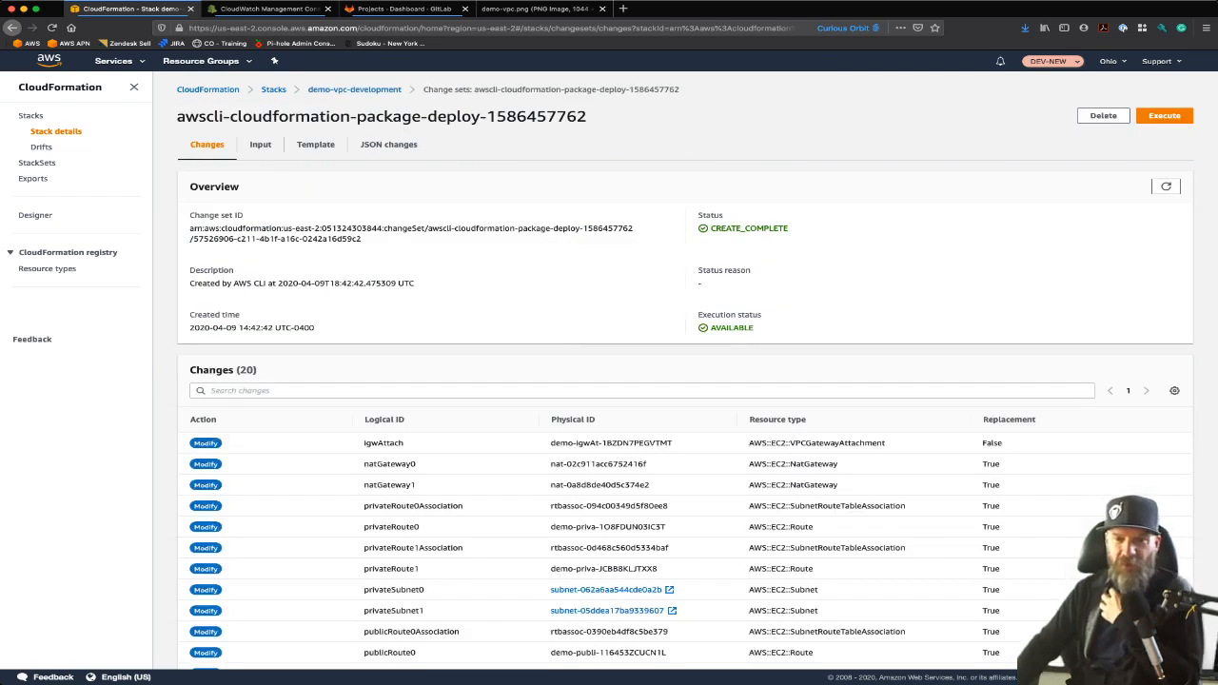
scroll(685, 371, "down", 3)
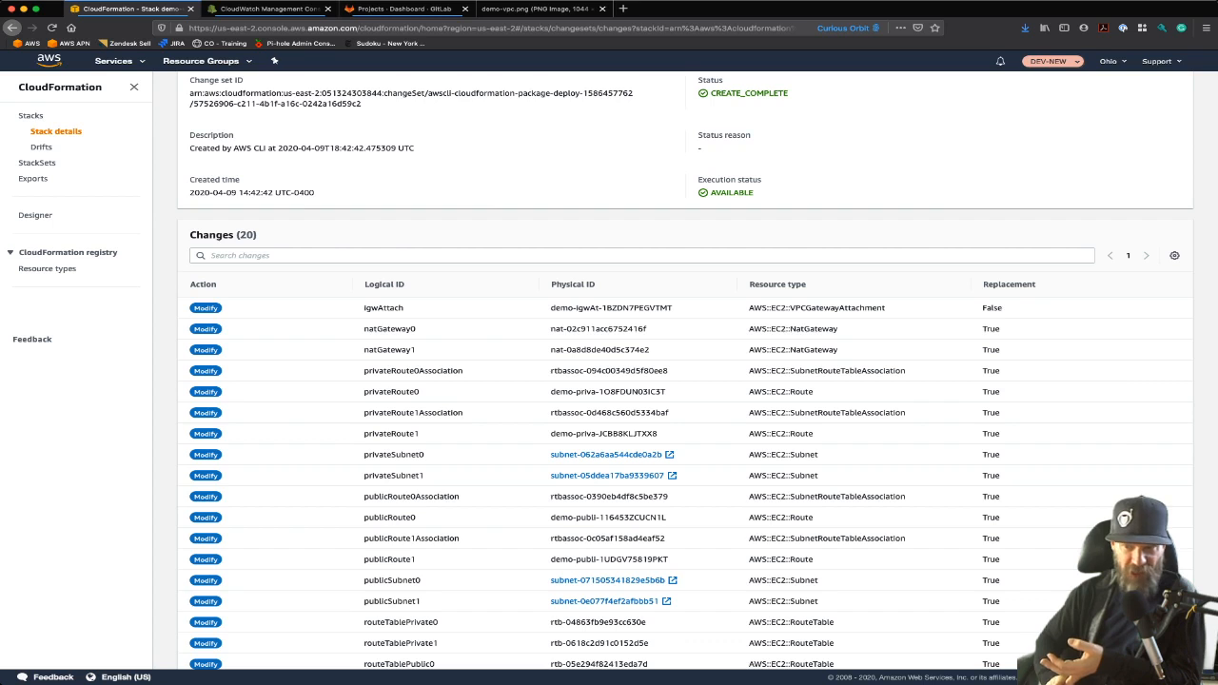
scroll(686, 371, "down", 2)
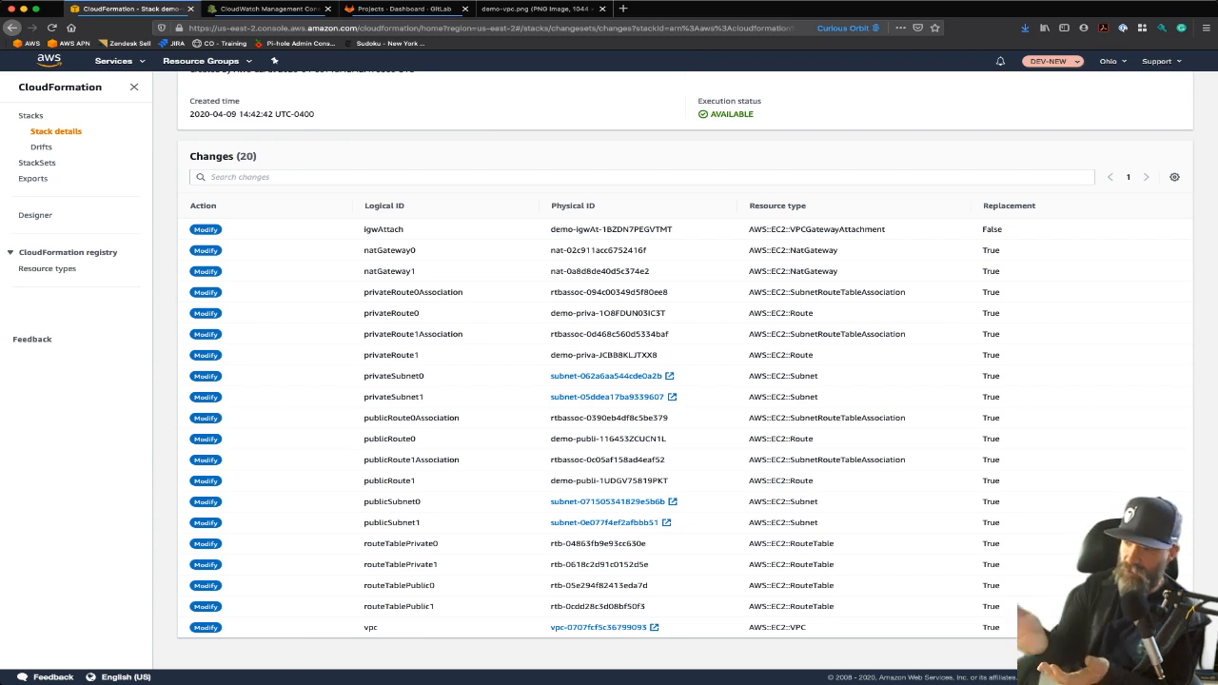
scroll(671, 381, "up", 3)
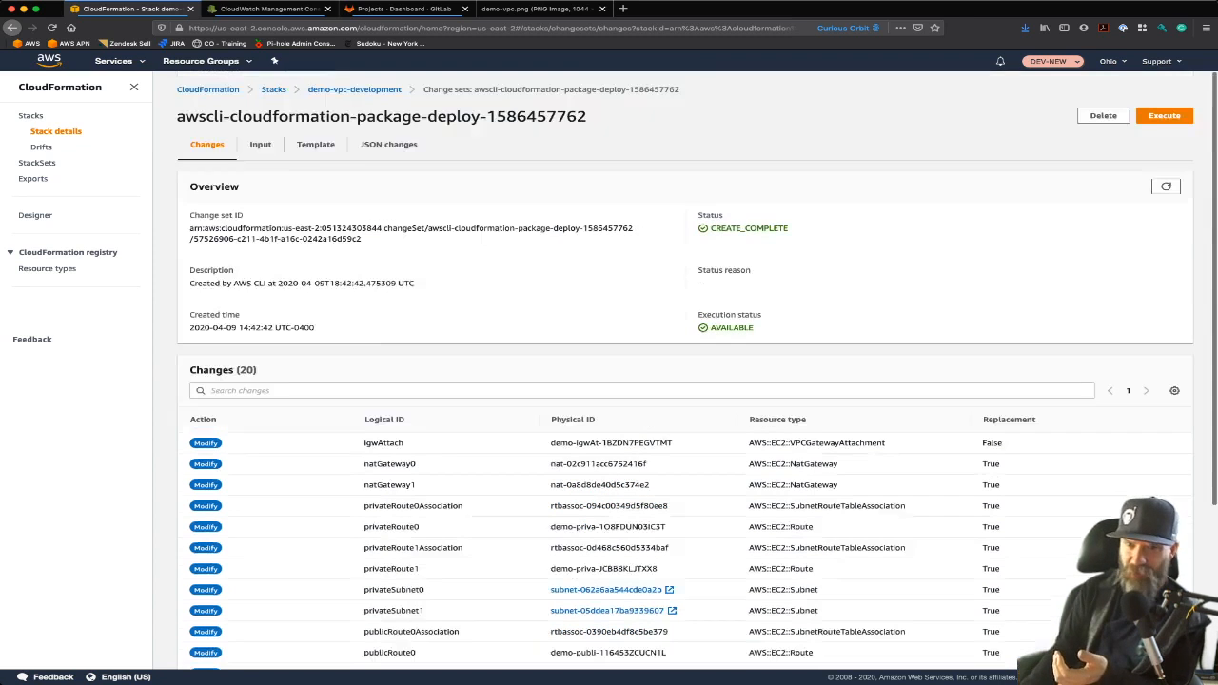
scroll(609, 381, "left", 5)
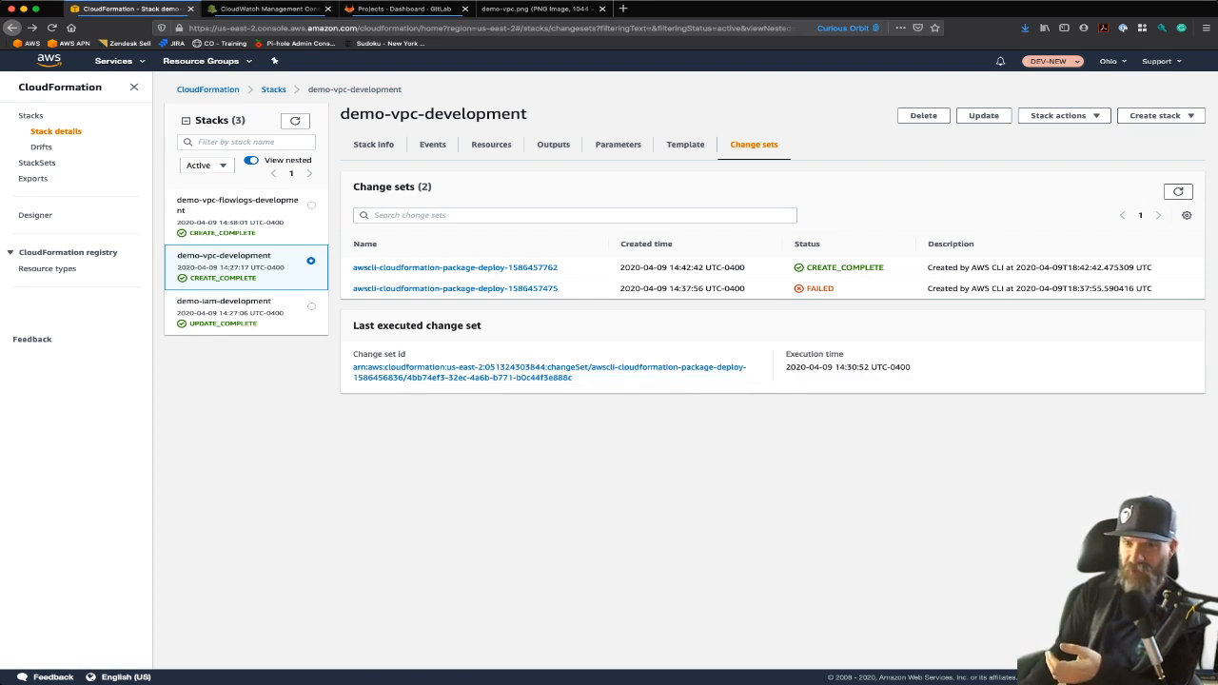
left_click(454, 267)
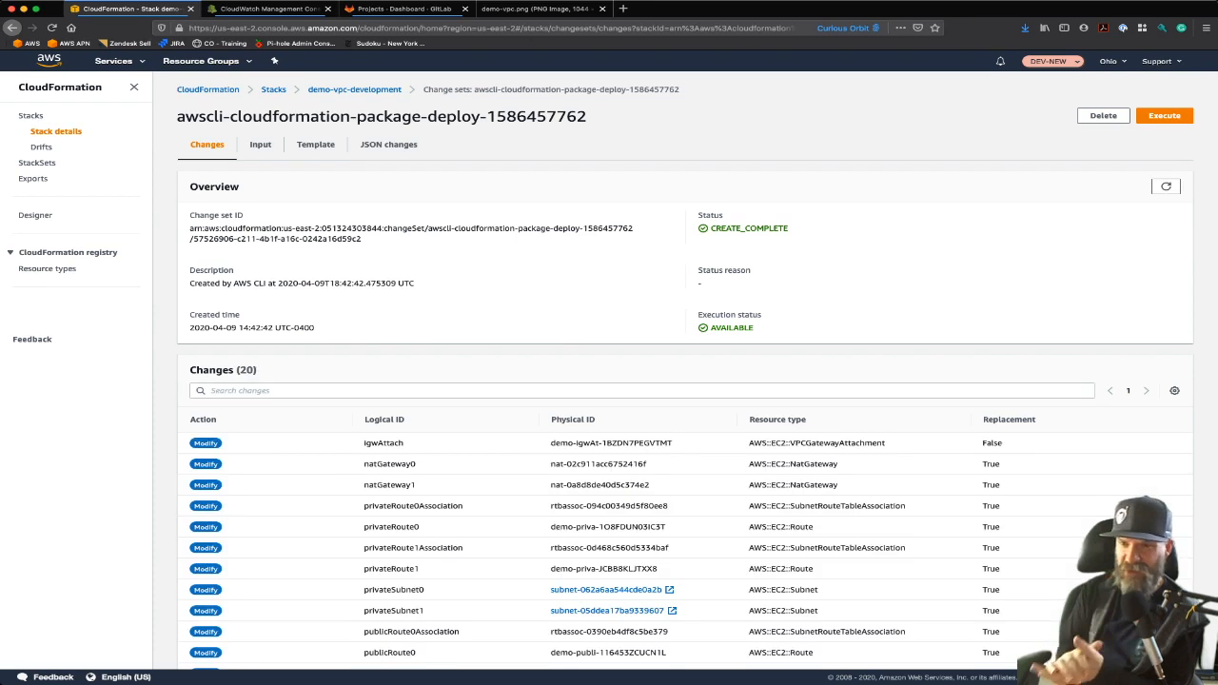
left_click(1103, 115)
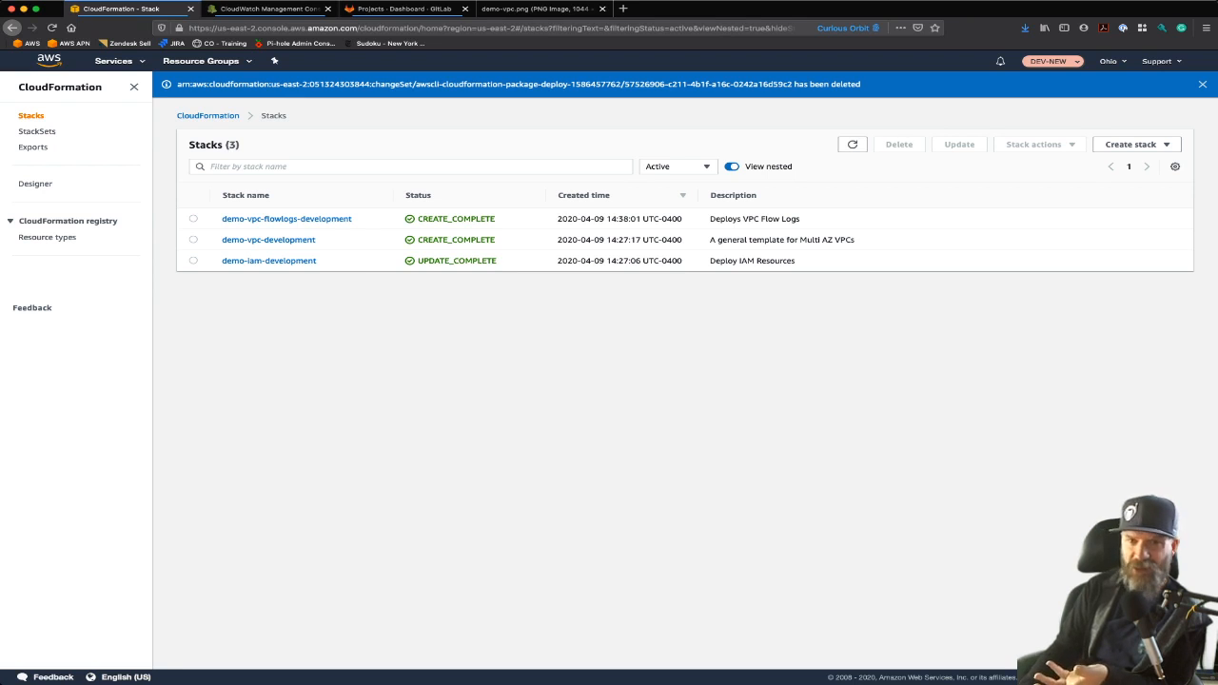
left_click(268, 239)
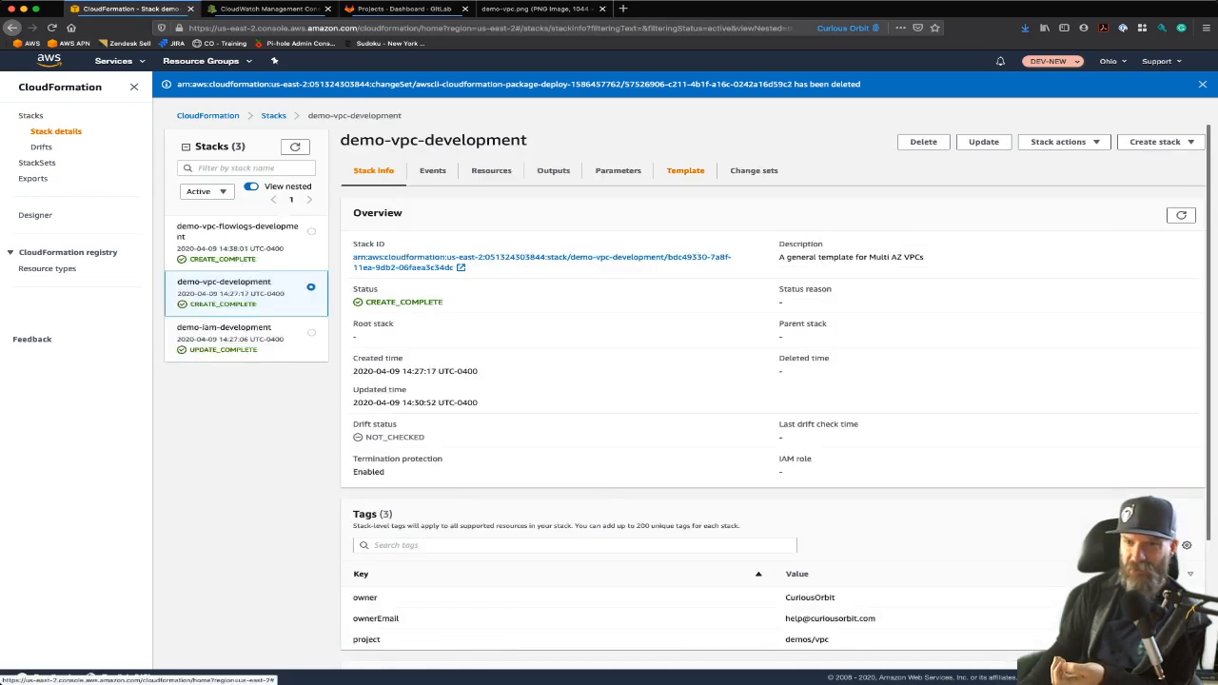
left_click(754, 170)
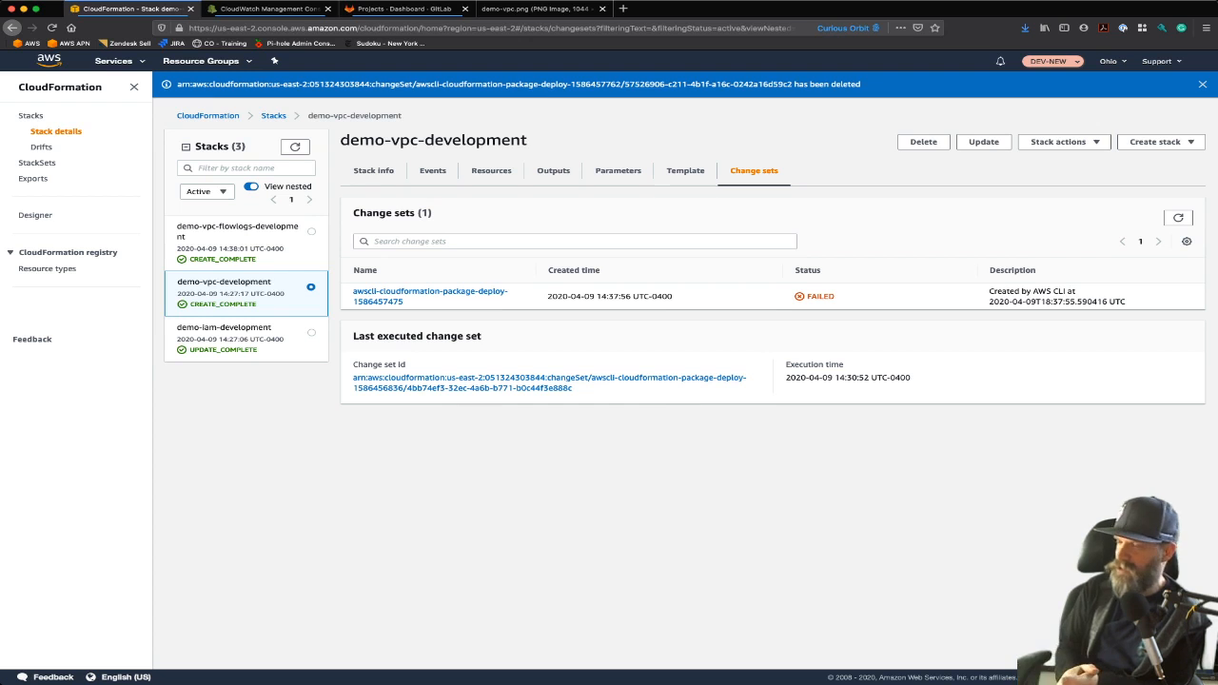